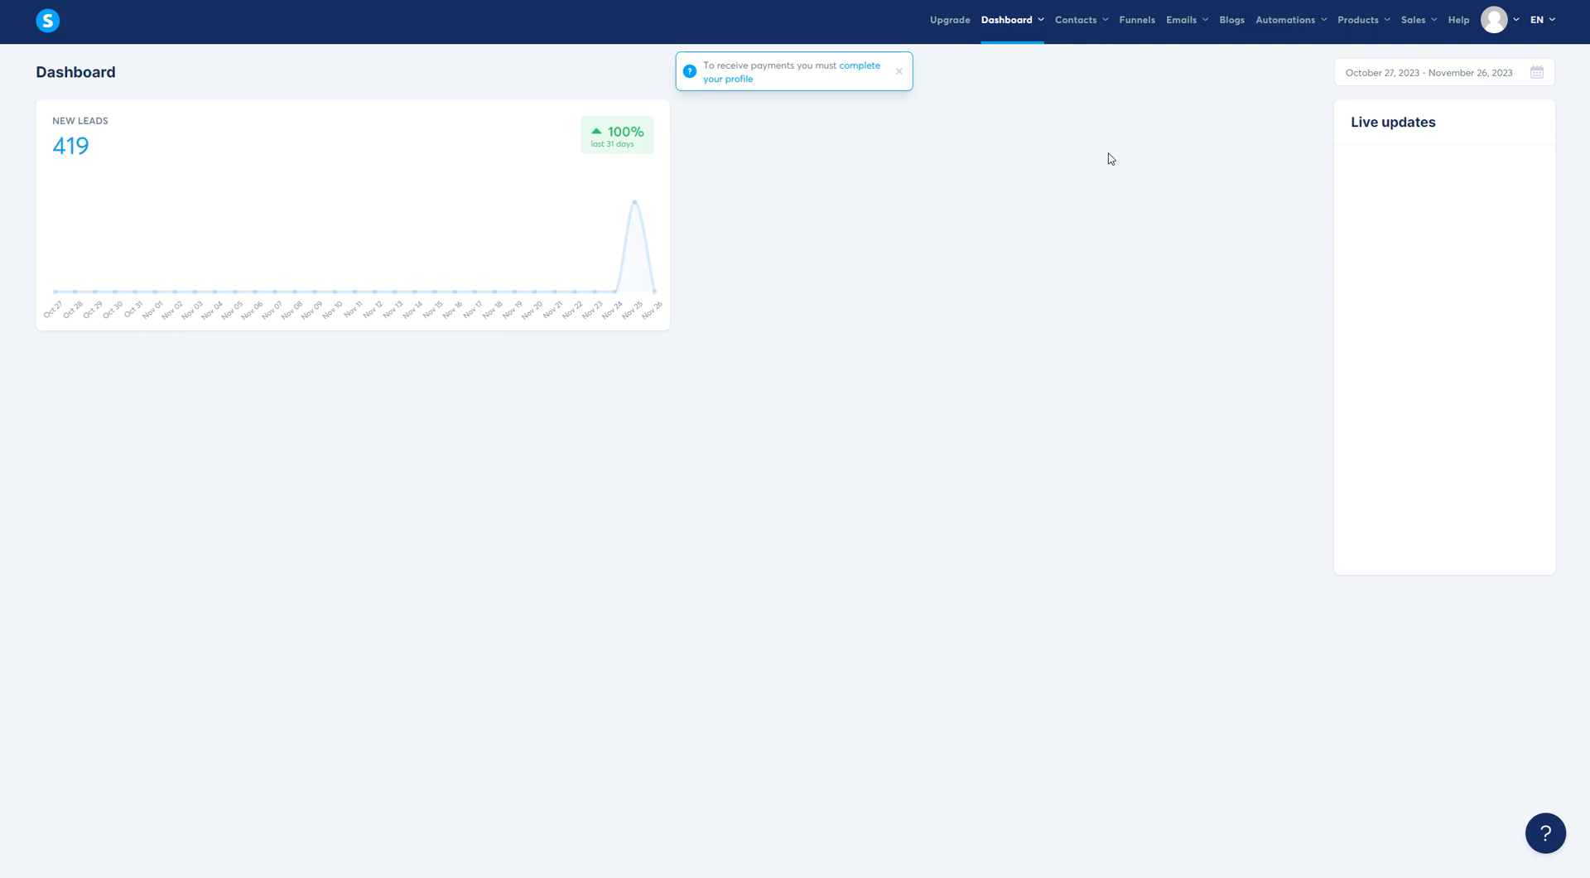
# Step: Open the Funnels page listing the Sales Funnel and Lead Magnet funnels
pyautogui.click(1141, 22)
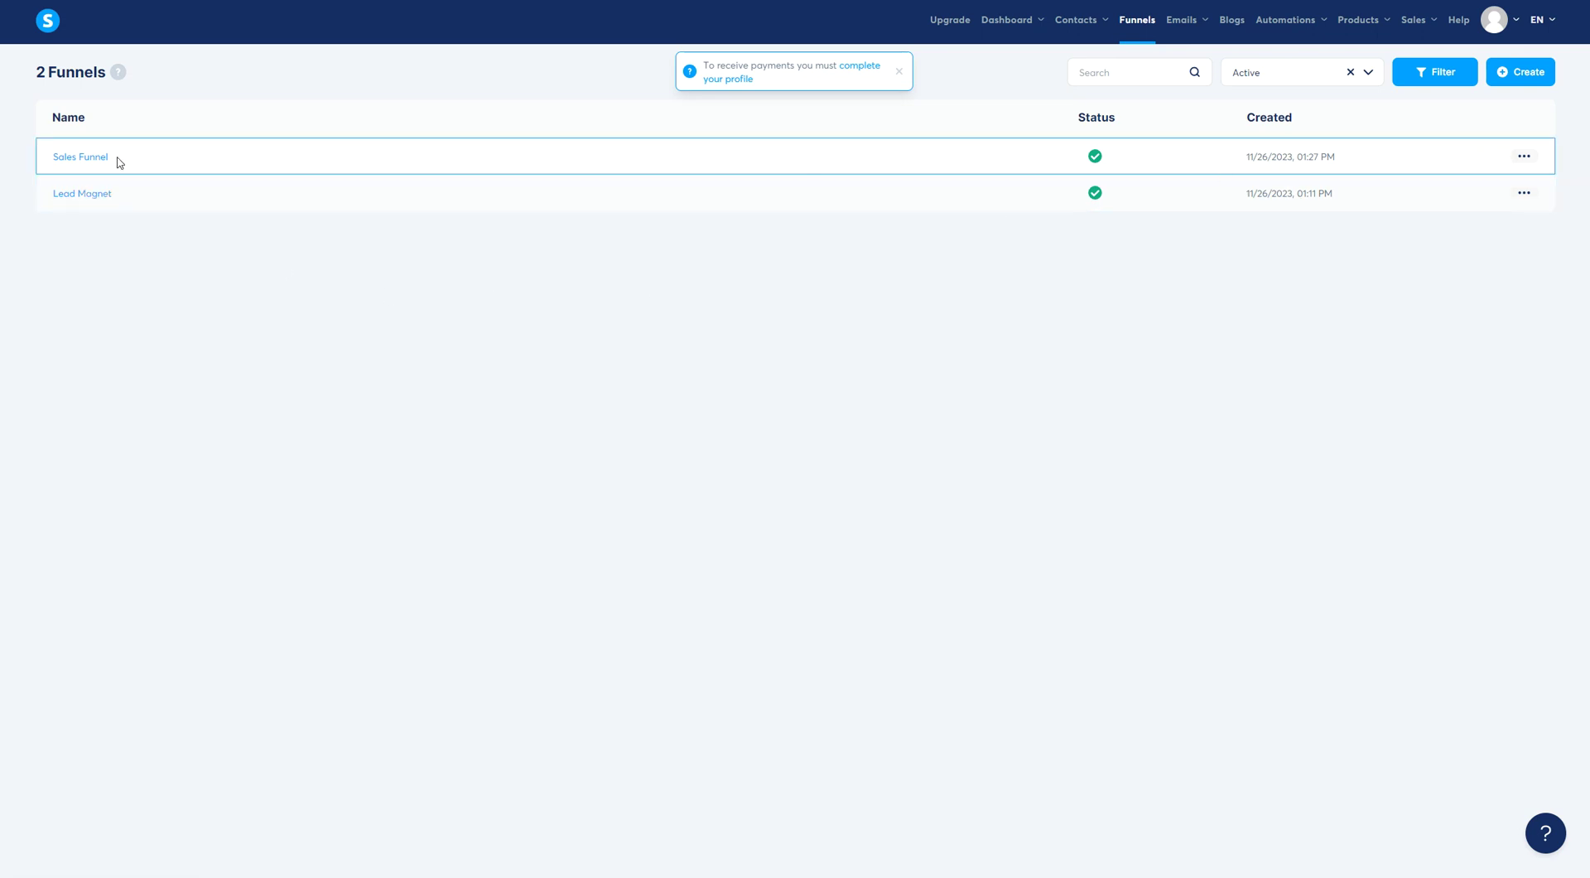
# Step: Open the Sales Funnel, select its Order Form step, and preview that checkout page live
pyautogui.click(79, 162)
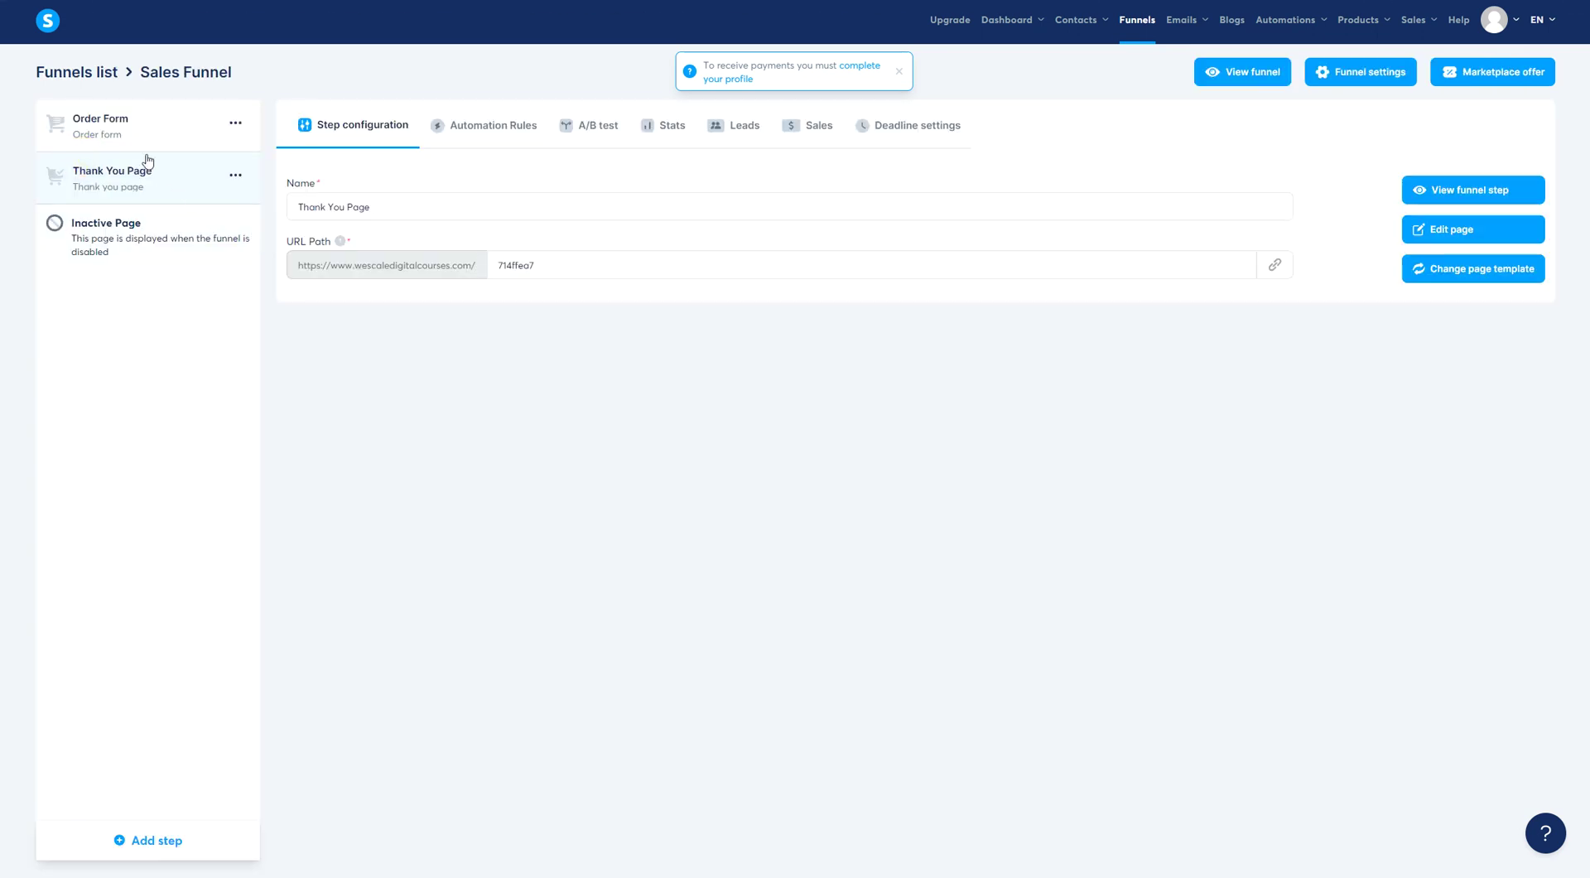
pyautogui.click(126, 134)
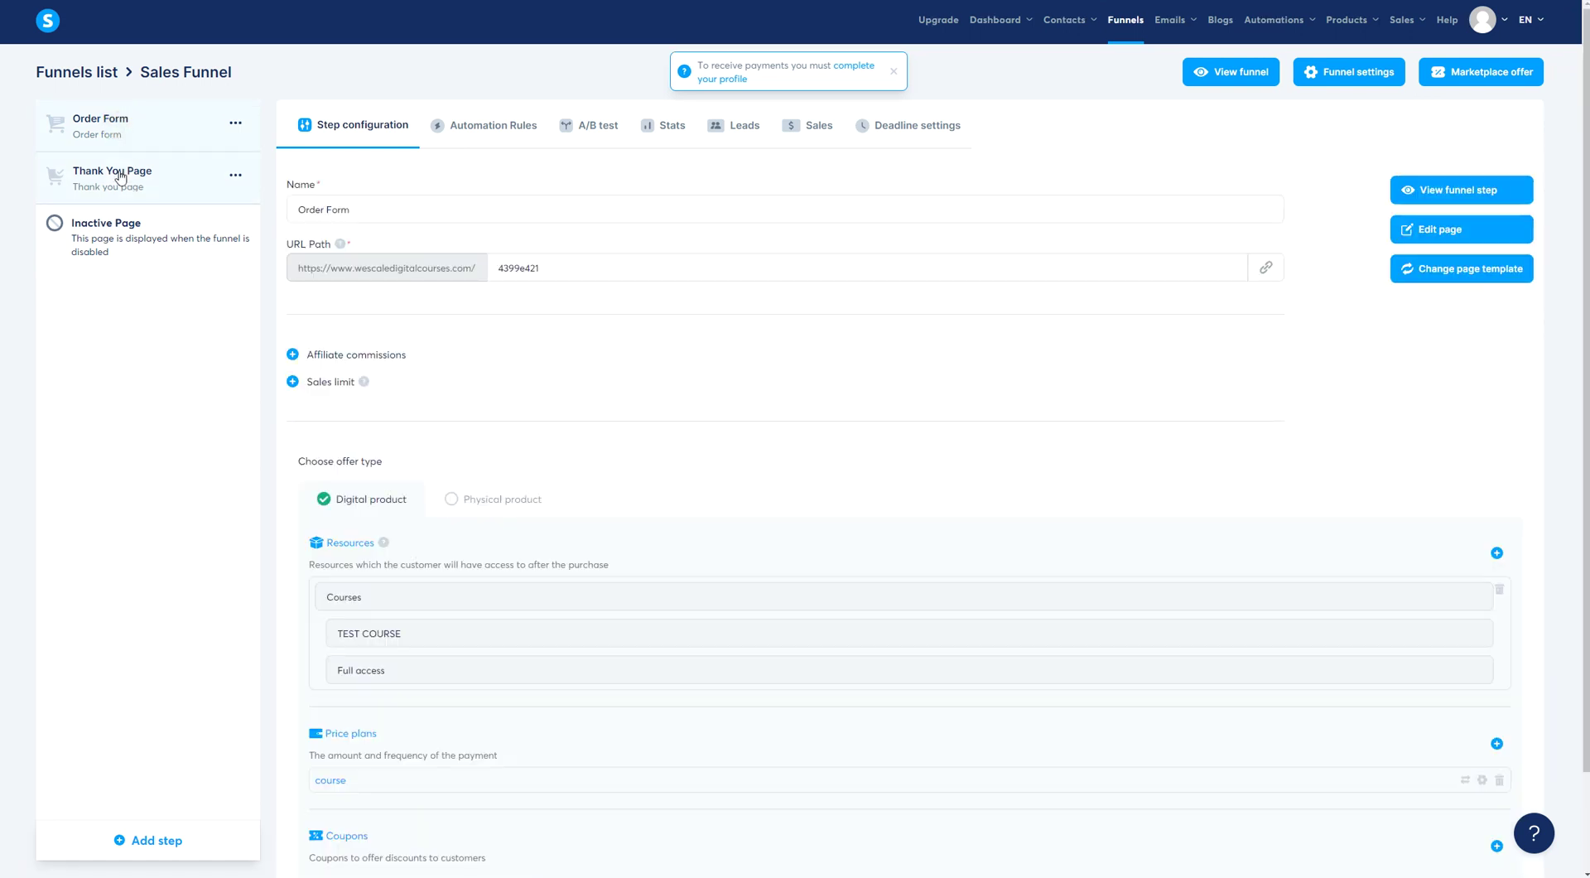
pyautogui.click(118, 188)
pyautogui.click(127, 137)
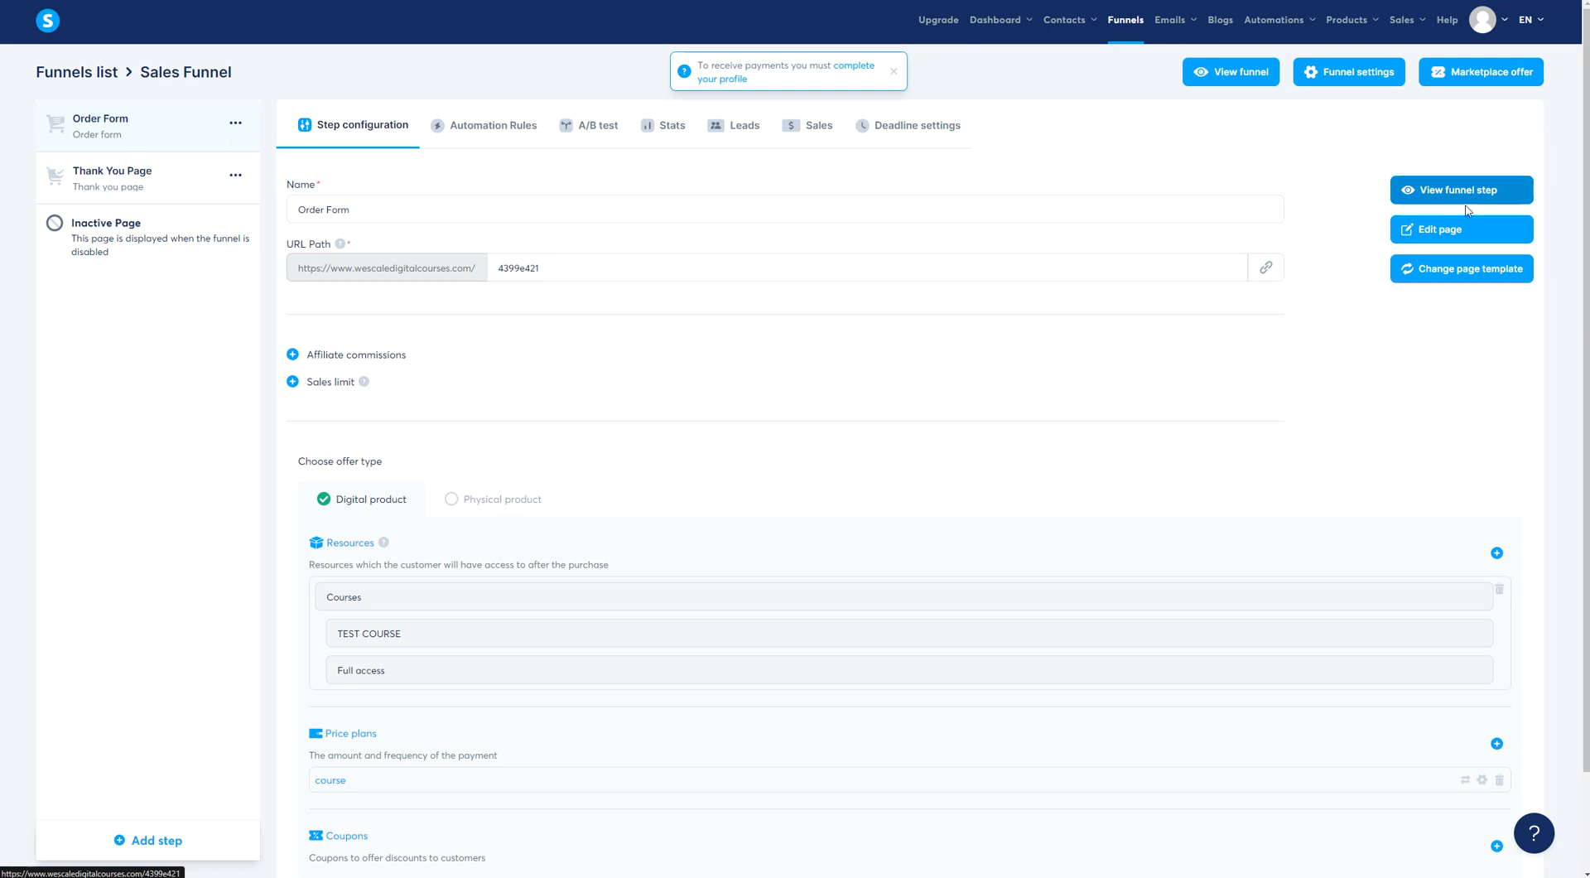
pyautogui.click(1473, 197)
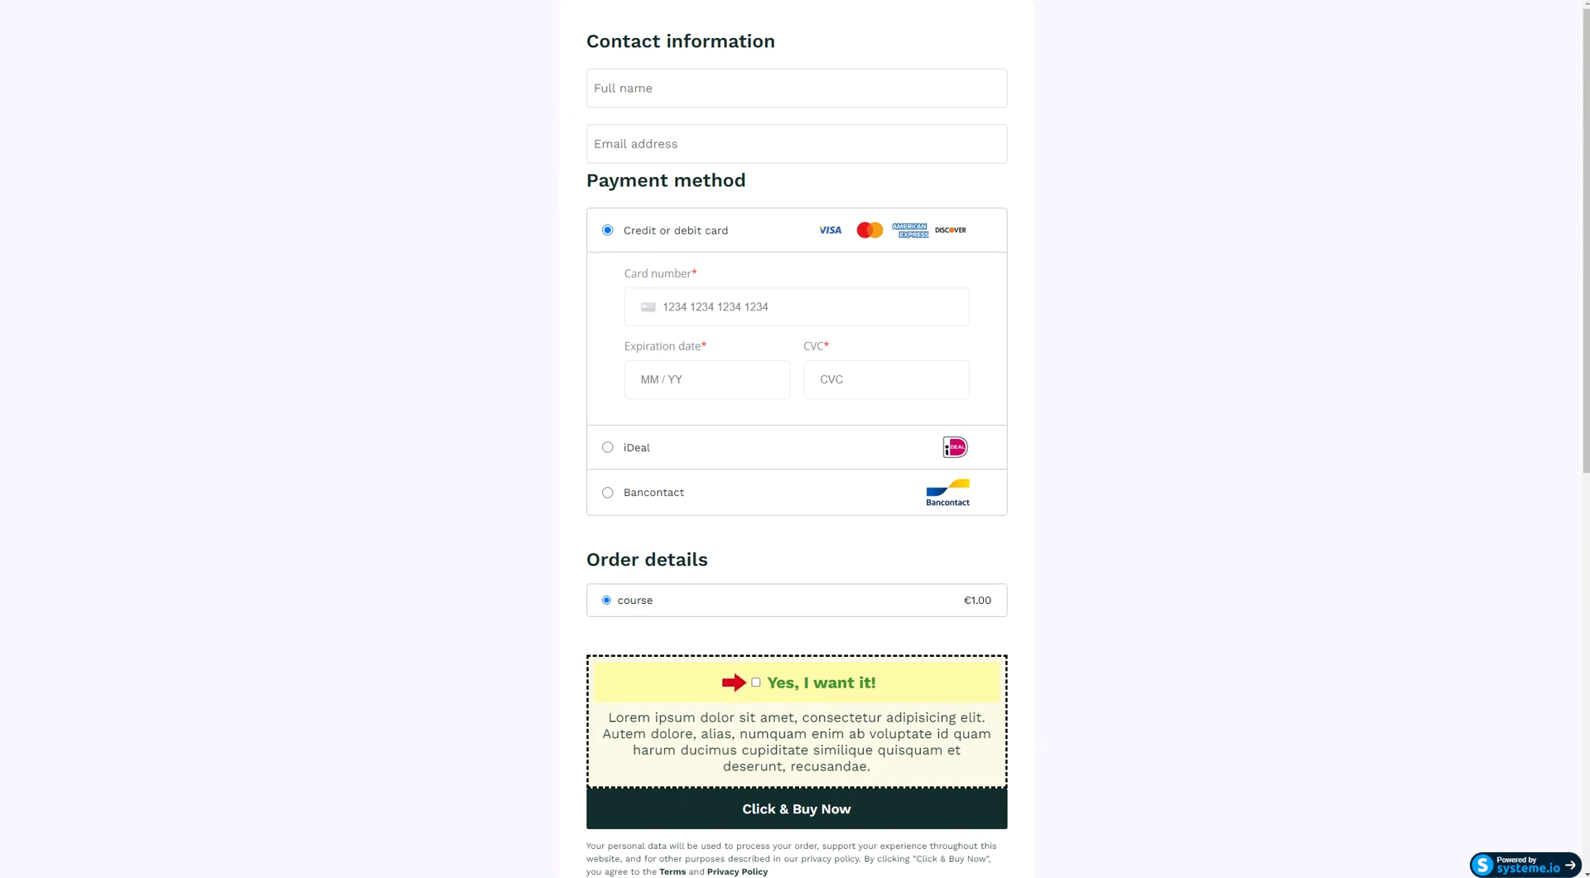
# Step: Annotate the checkout's email, card number, order details, €1.00 price, order bump and buy button, then clear
pyautogui.moveTo(621, 121); pyautogui.dragTo(621, 121)
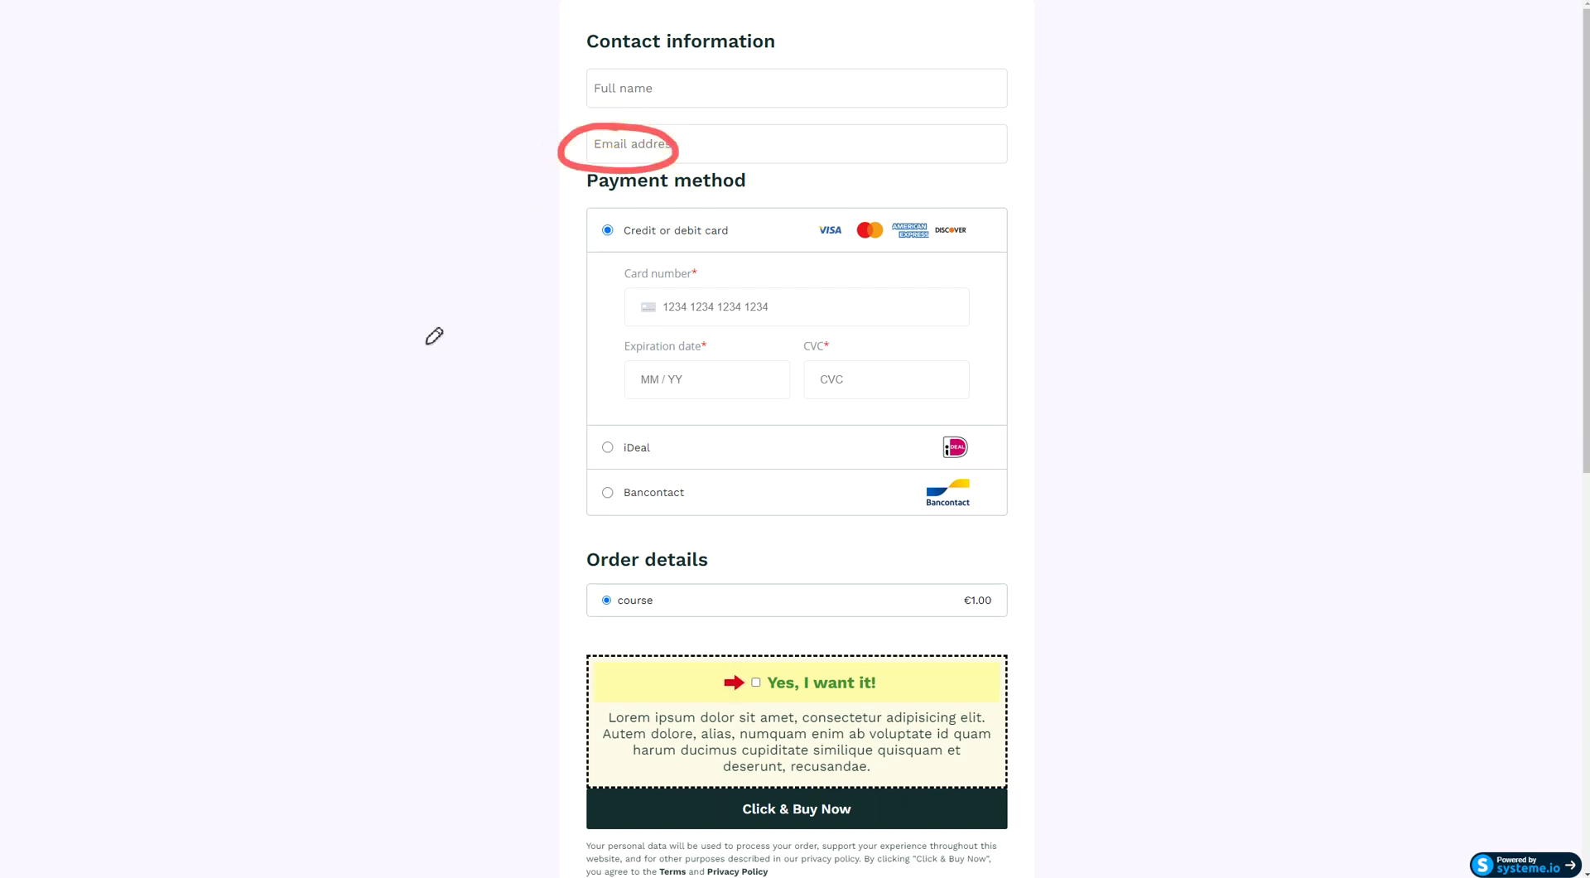
pyautogui.moveTo(415, 304)
pyautogui.mouseDown()
pyautogui.moveTo(539, 309)
pyautogui.moveTo(550, 331)
pyautogui.mouseUp()
pyautogui.moveTo(468, 551)
pyautogui.mouseDown()
pyautogui.moveTo(540, 558)
pyautogui.moveTo(568, 580)
pyautogui.mouseUp()
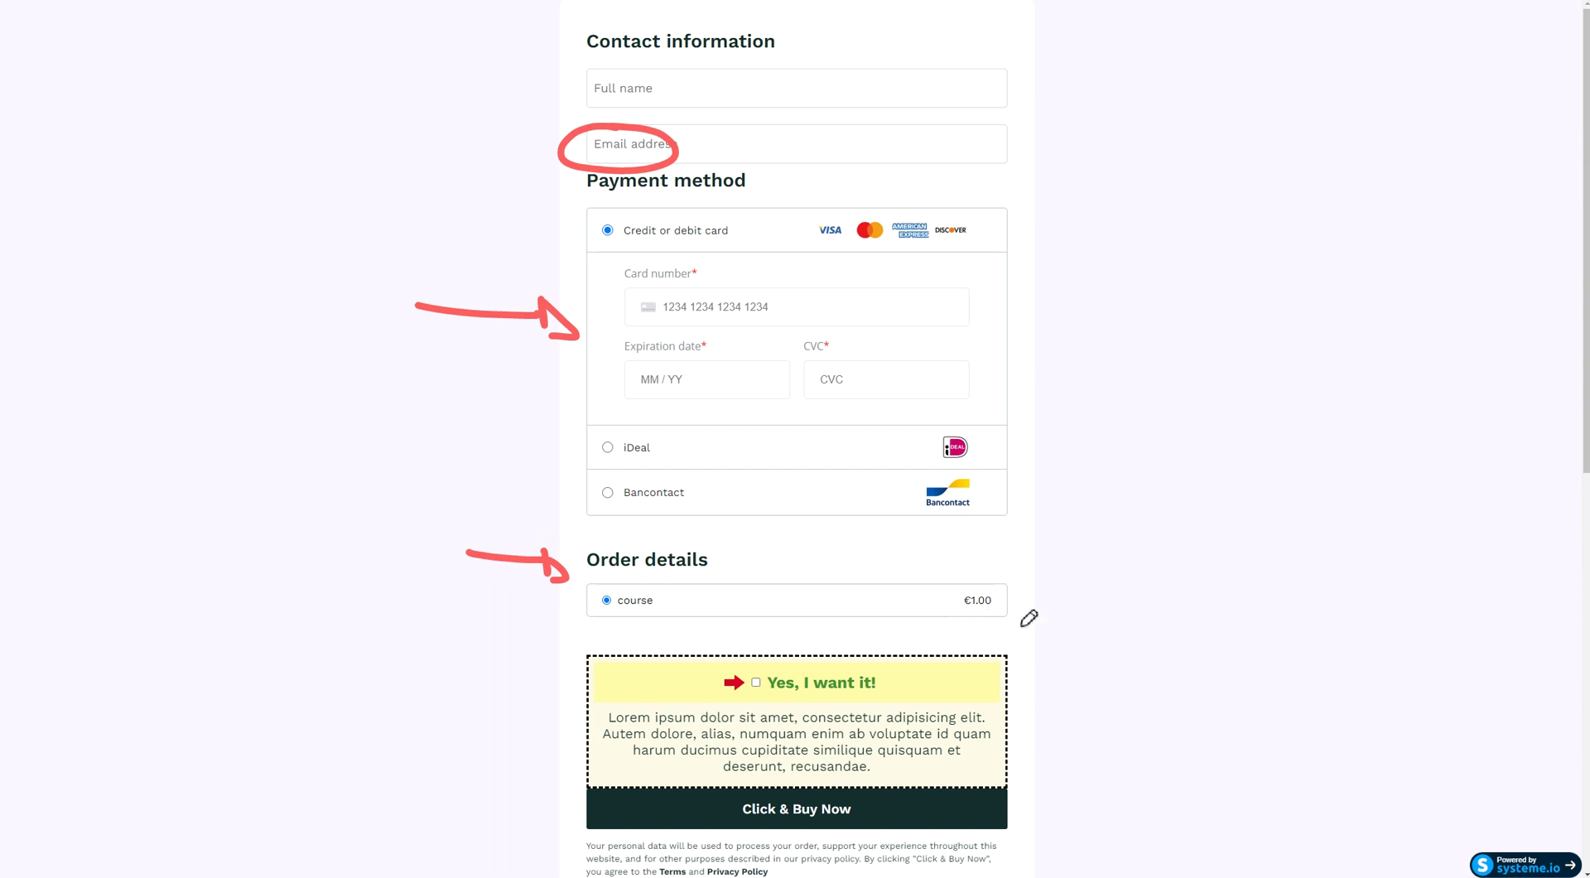
pyautogui.moveTo(1023, 616); pyautogui.dragTo(1004, 578)
pyautogui.moveTo(706, 587); pyautogui.dragTo(677, 609)
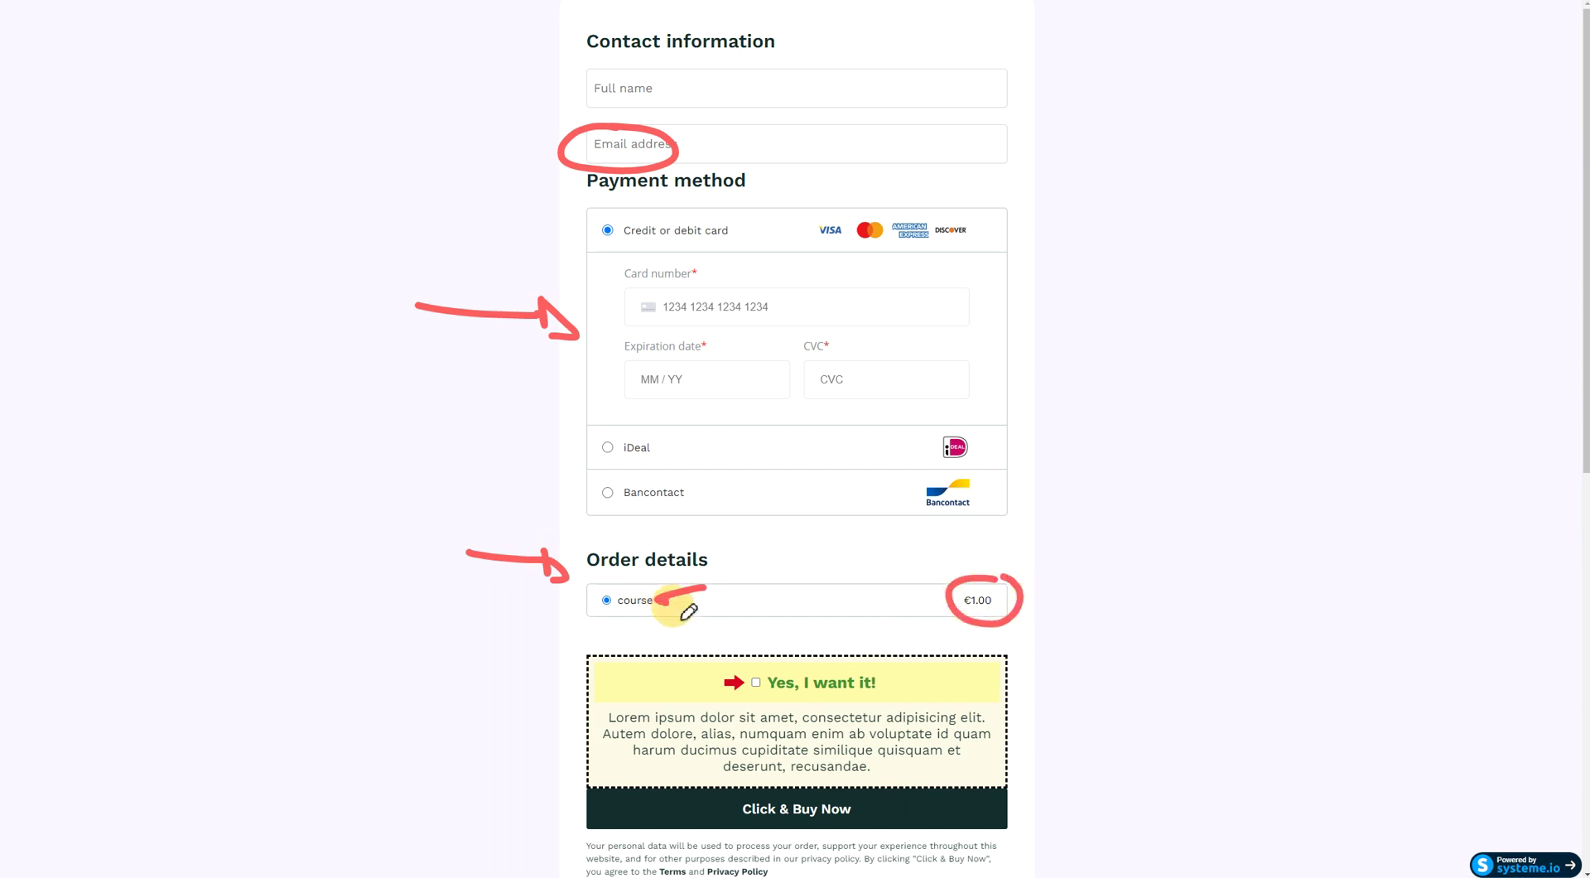
pyautogui.moveTo(876, 637)
pyautogui.mouseDown()
pyautogui.moveTo(853, 722)
pyautogui.moveTo(868, 642)
pyautogui.mouseUp()
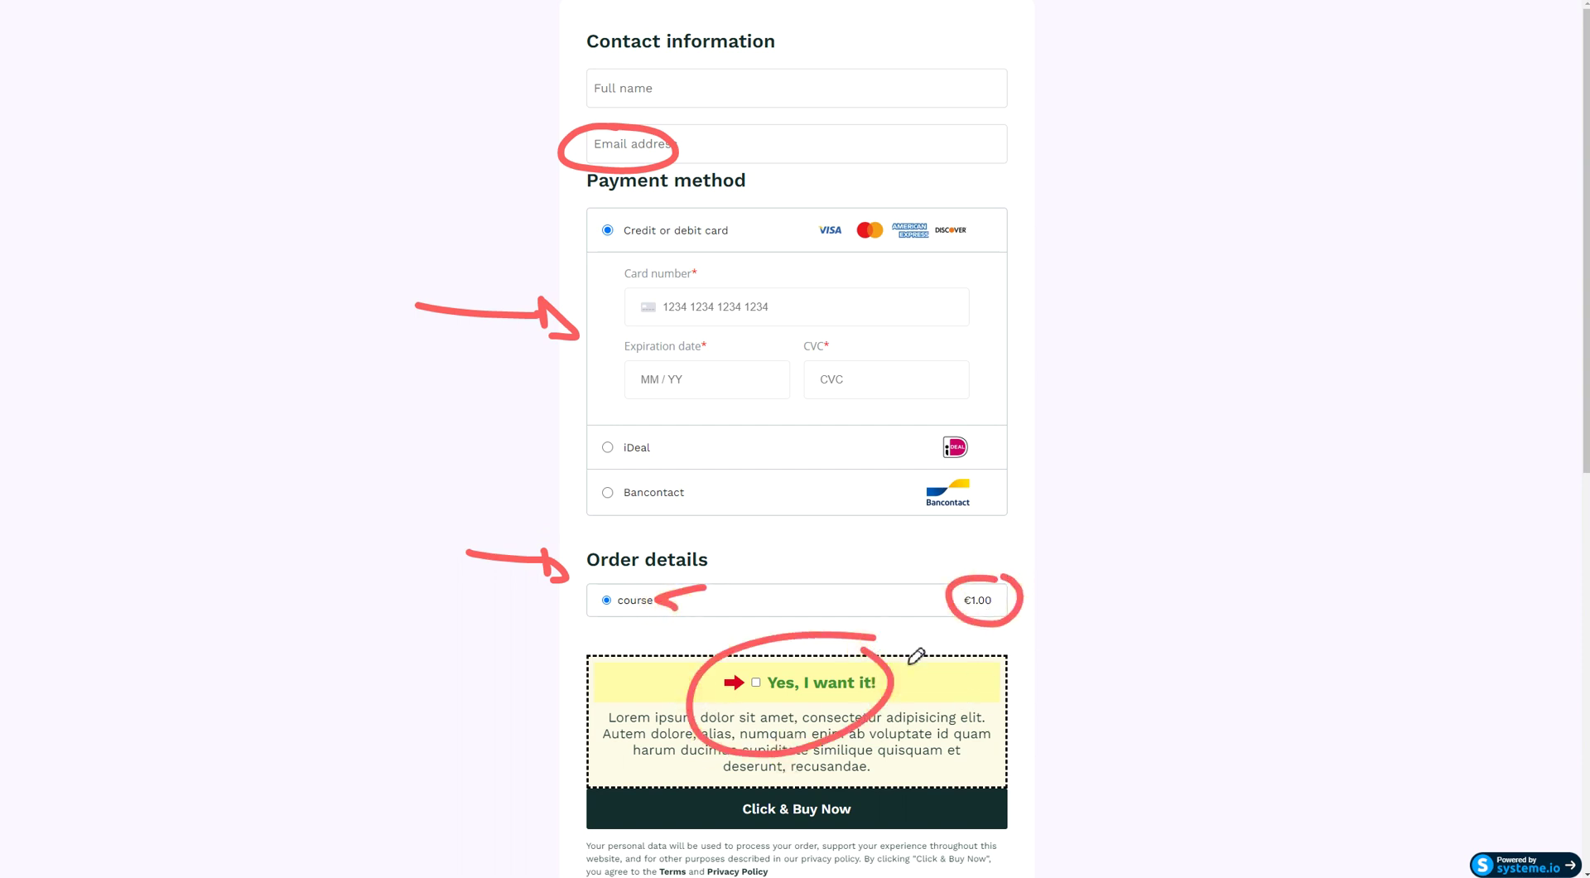
pyautogui.moveTo(865, 783); pyautogui.dragTo(849, 778)
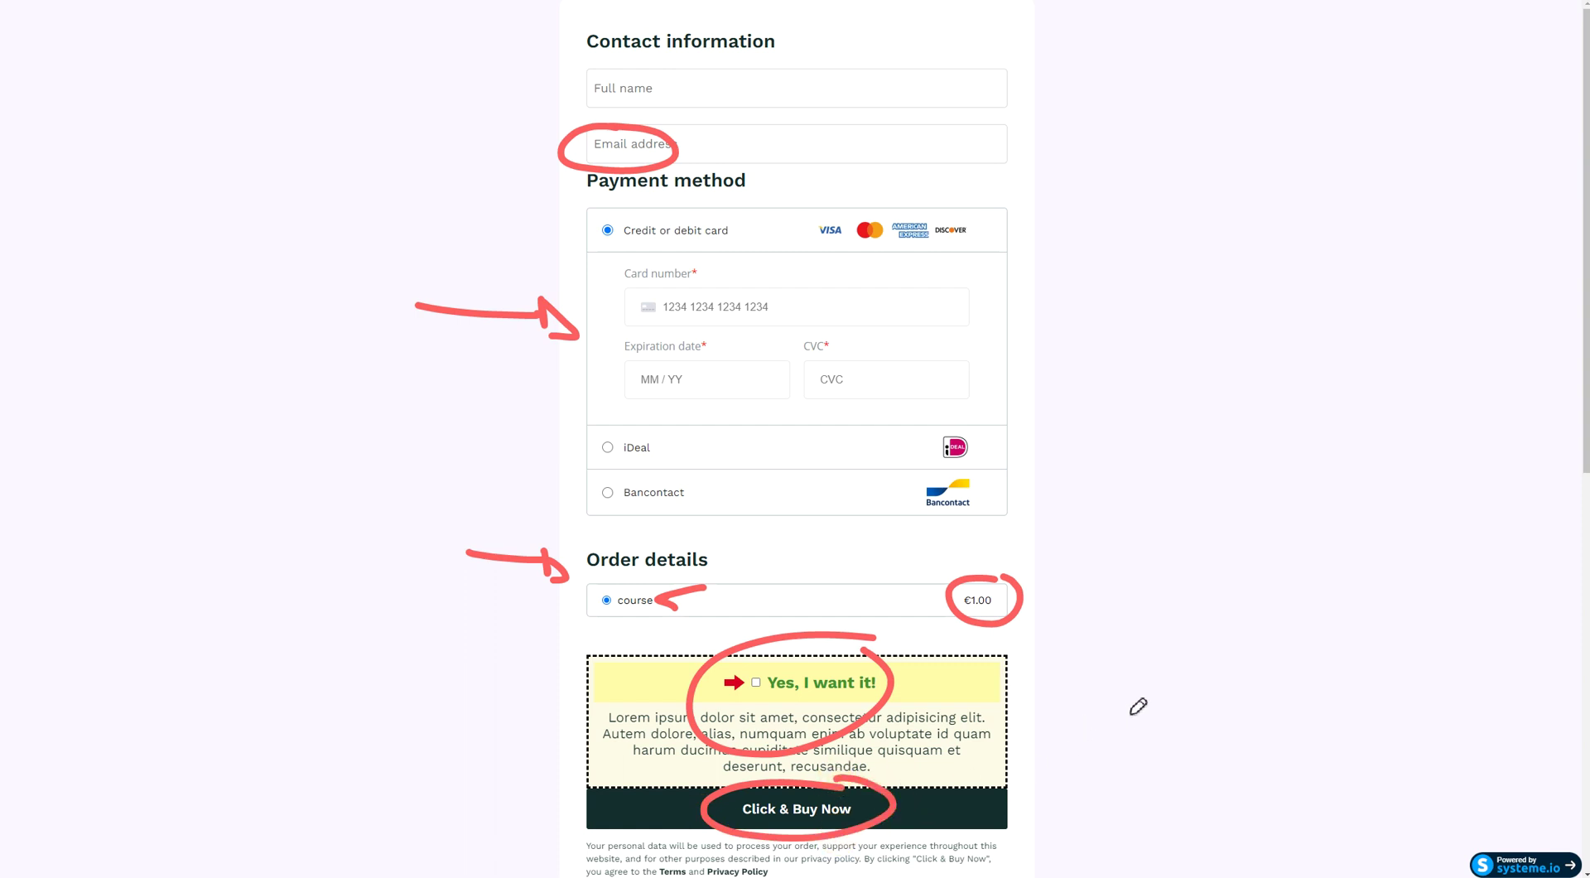
pyautogui.press('e')
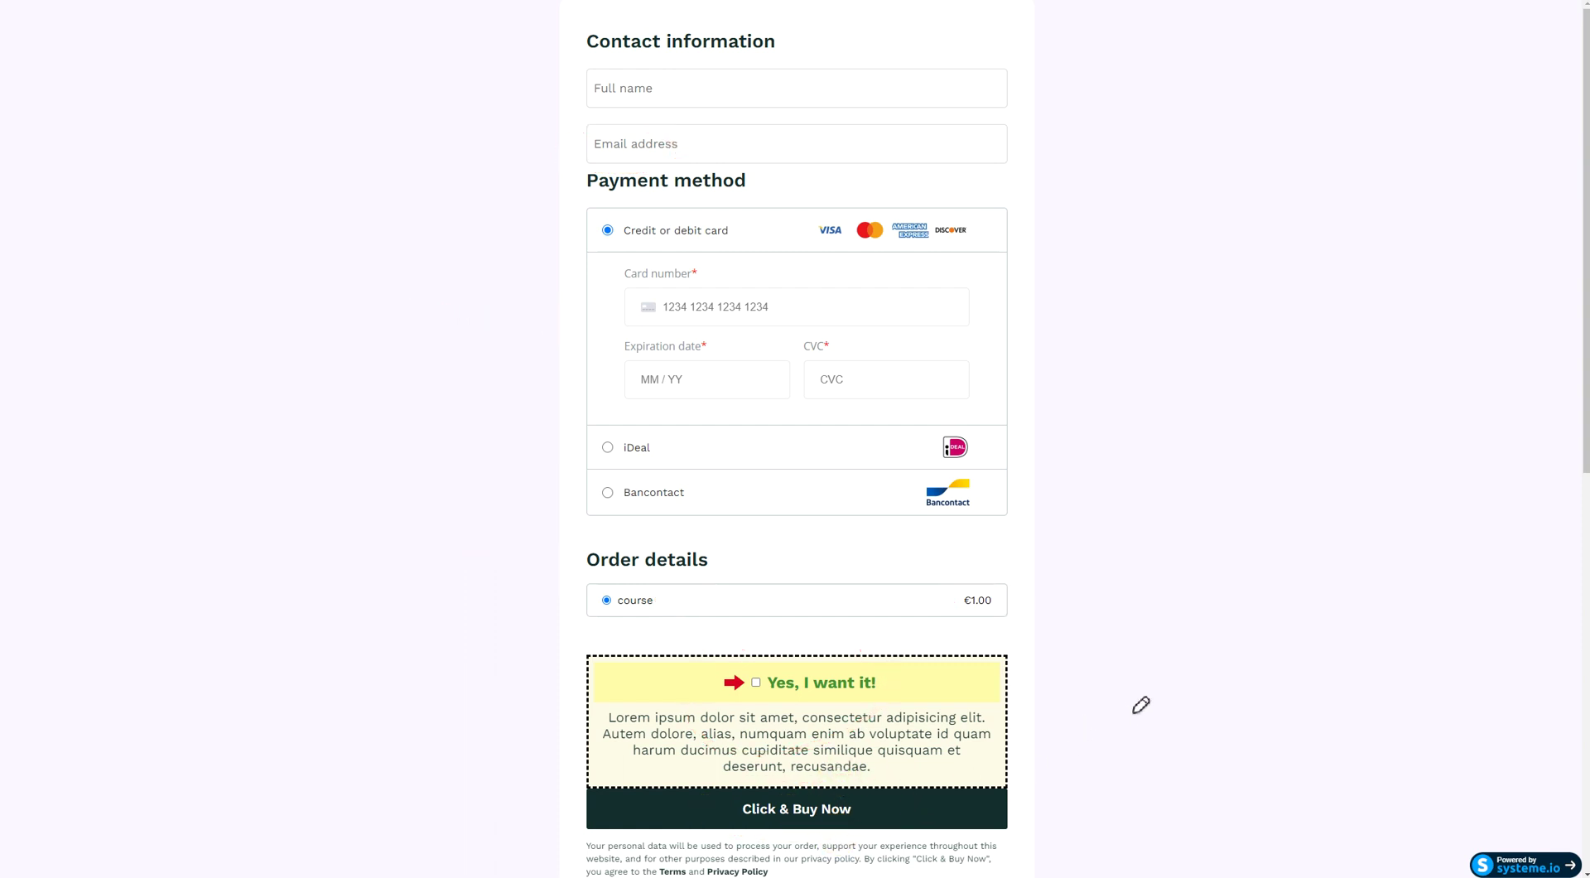
# Step: Mark the consent text, contact, payment method and card fields, then wipe annotations and return to the editor
pyautogui.moveTo(592, 838); pyautogui.dragTo(943, 844)
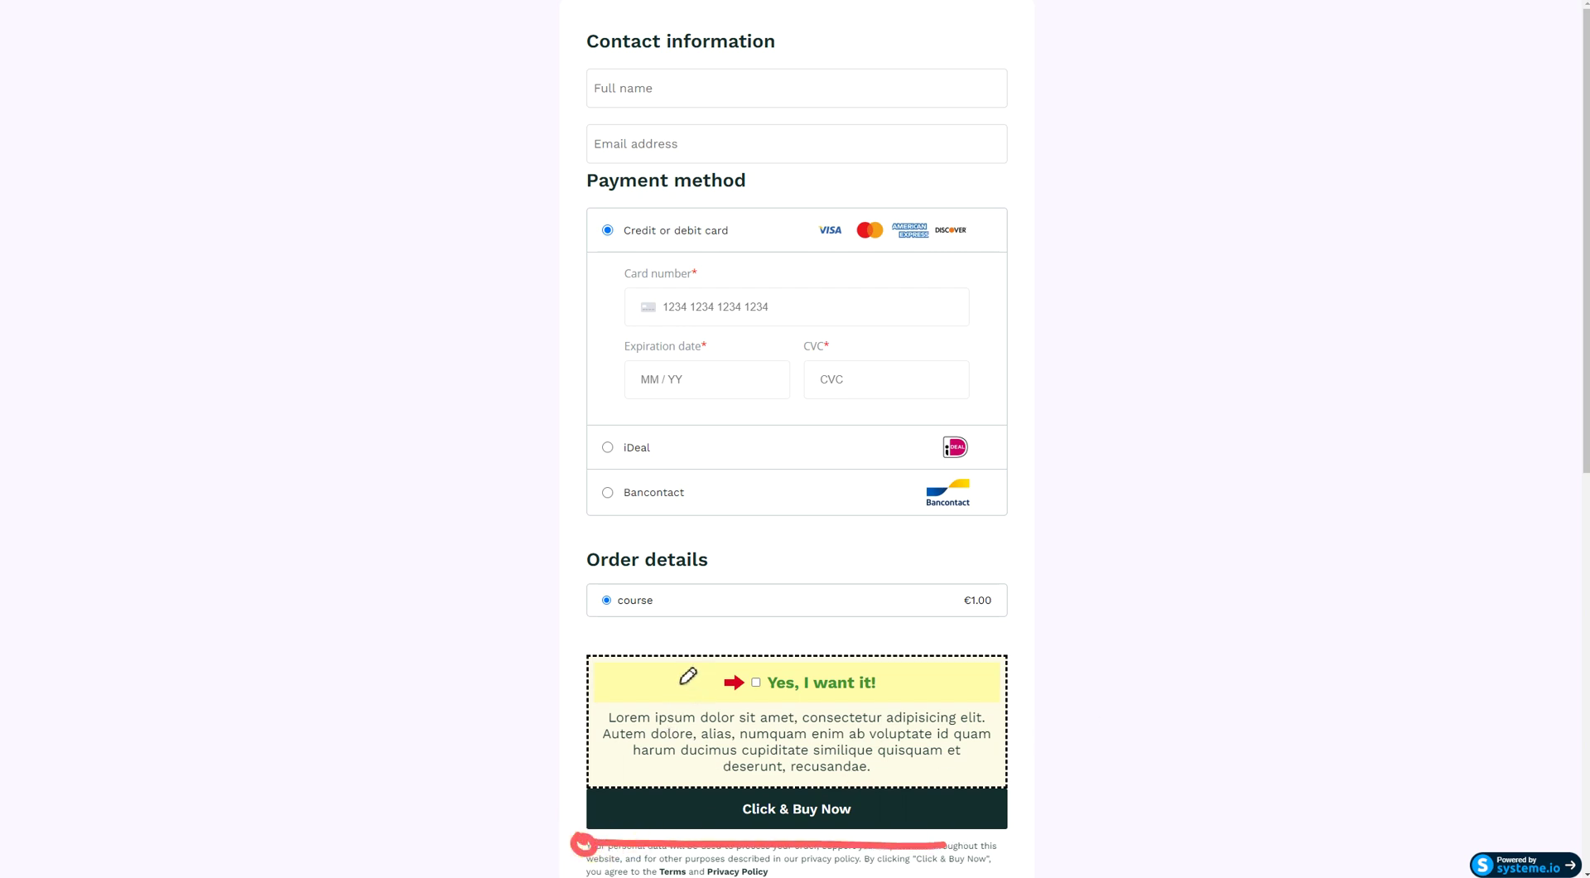
pyautogui.press('e')
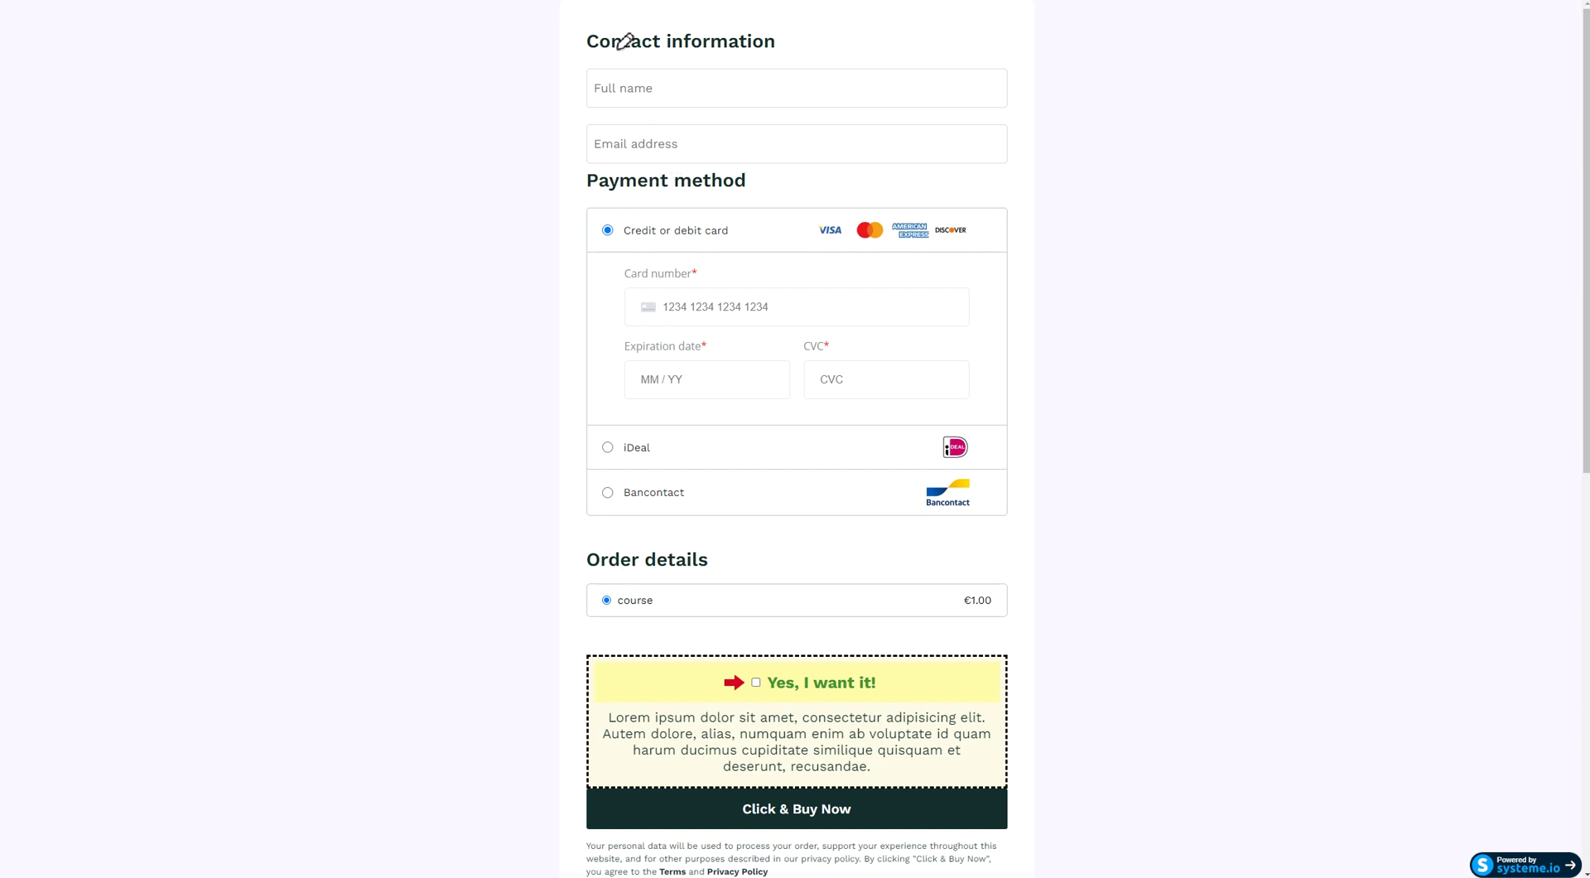
pyautogui.moveTo(609, 28); pyautogui.dragTo(571, 37)
pyautogui.moveTo(523, 181); pyautogui.dragTo(836, 183)
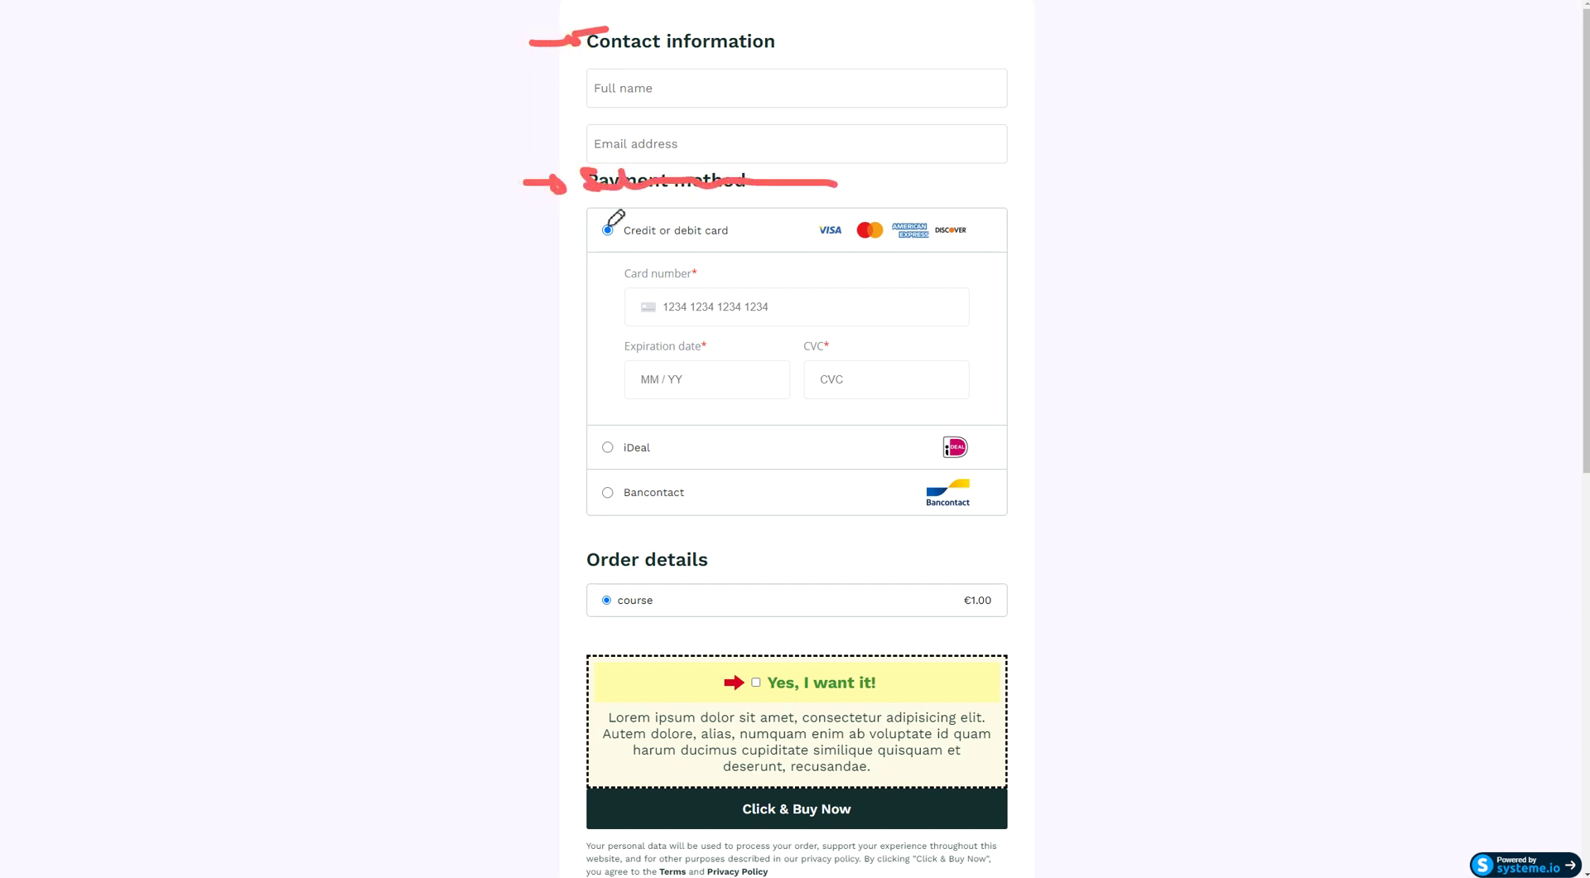
pyautogui.moveTo(578, 240)
pyautogui.mouseDown()
pyautogui.moveTo(940, 203)
pyautogui.moveTo(572, 266)
pyautogui.moveTo(933, 277)
pyautogui.mouseUp()
pyautogui.moveTo(576, 361)
pyautogui.mouseDown()
pyautogui.moveTo(568, 337)
pyautogui.moveTo(977, 388)
pyautogui.moveTo(565, 368)
pyautogui.mouseUp()
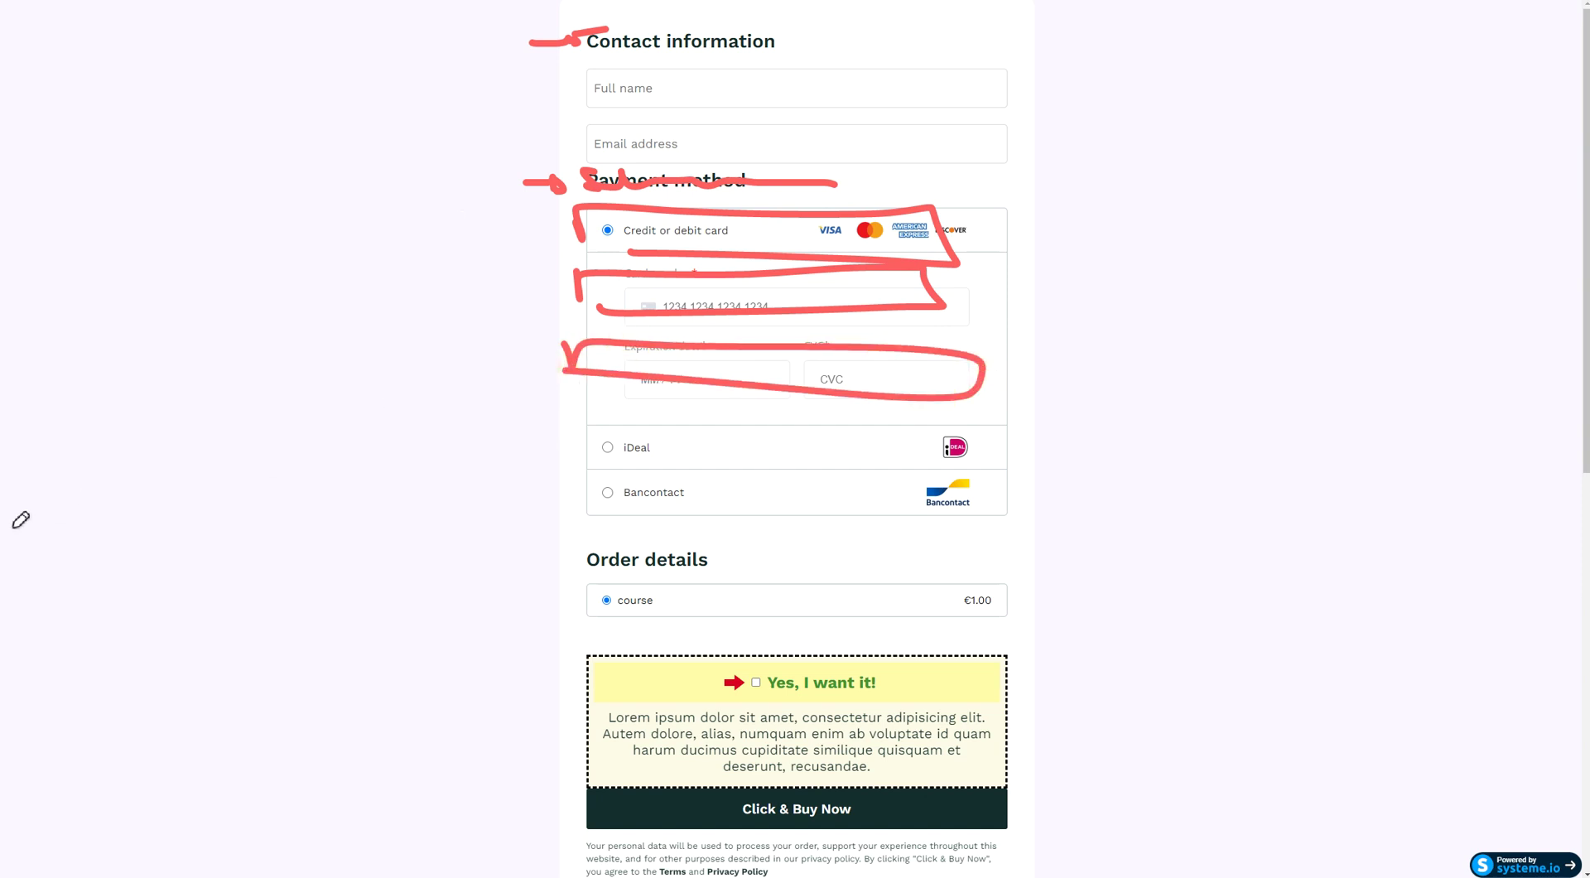
pyautogui.press('Escape')
pyautogui.click(328, 416)
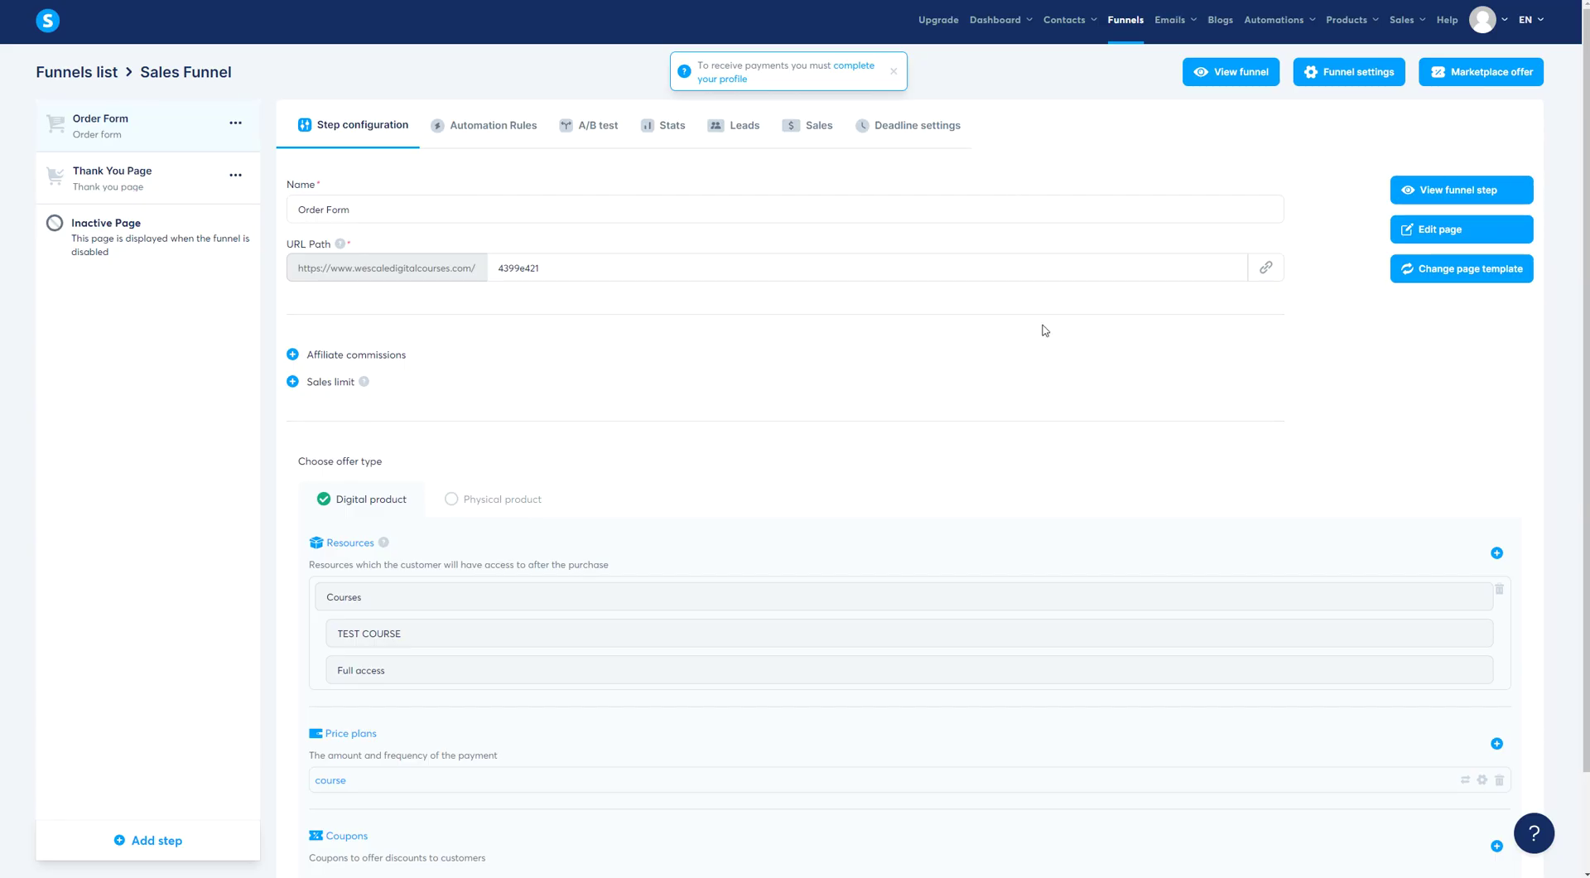
# Step: Preview the Thank You Page live, highlight its headline and subtitle, then return to the Order Form settings
pyautogui.click(116, 174)
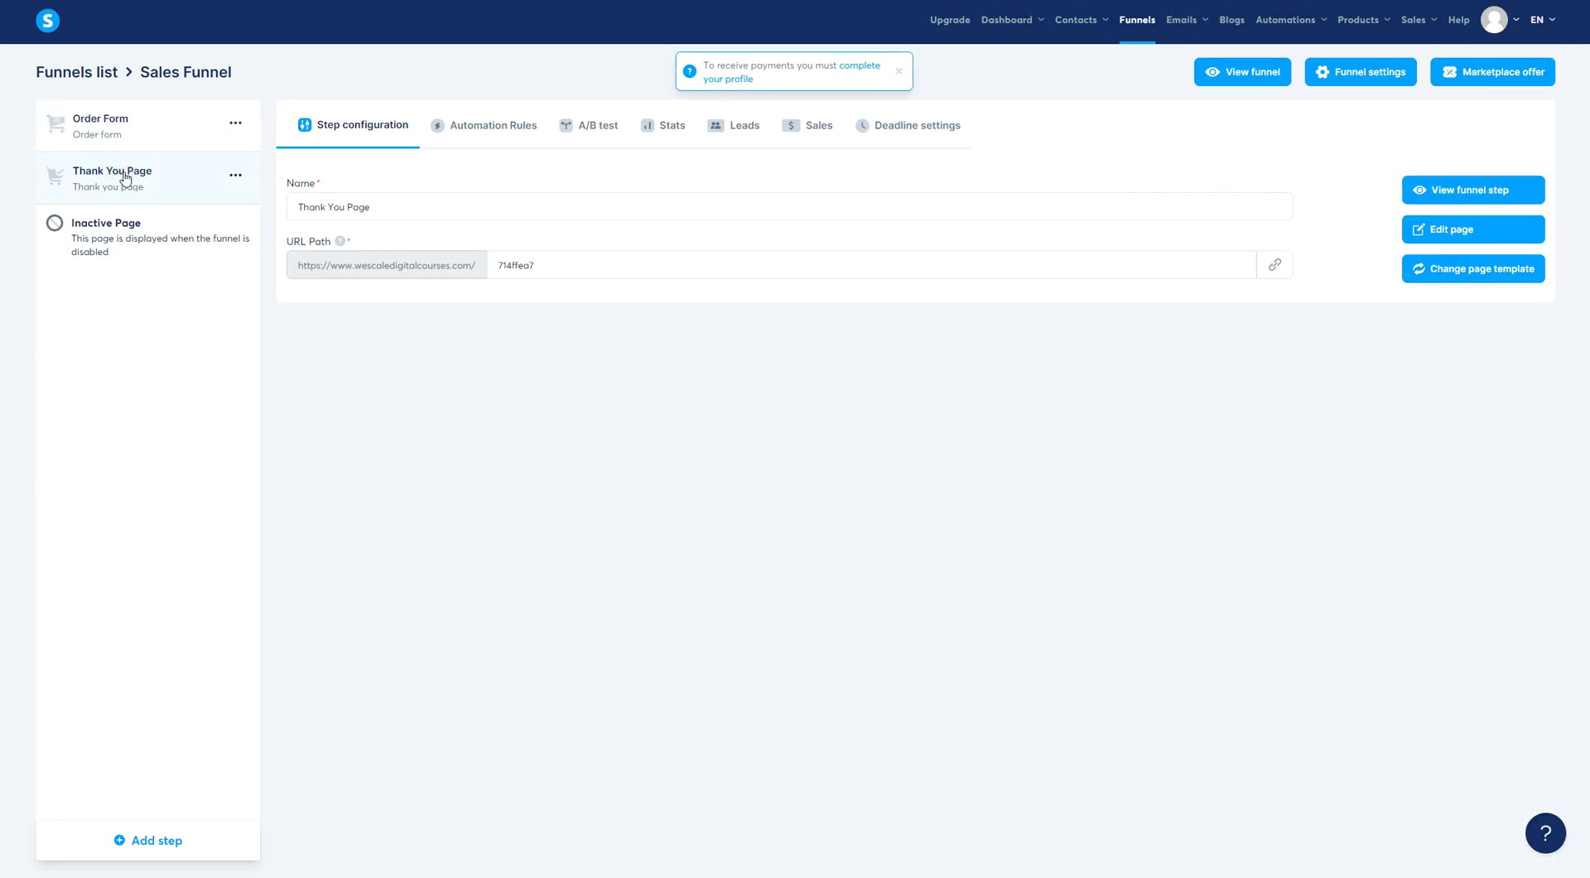
pyautogui.click(1481, 193)
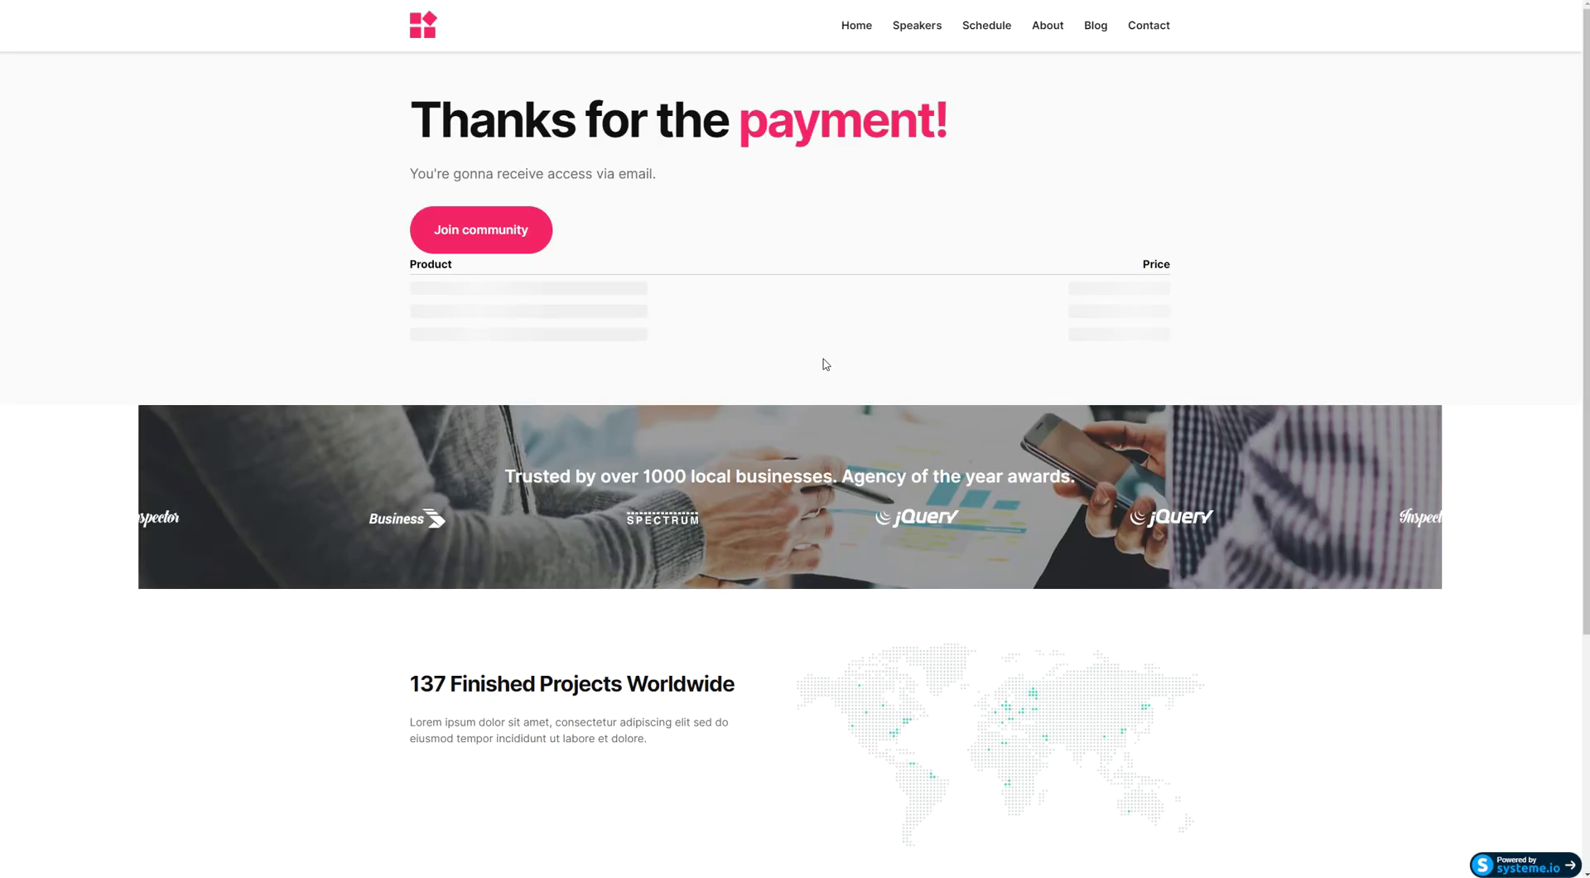
pyautogui.moveTo(401, 266); pyautogui.dragTo(480, 270)
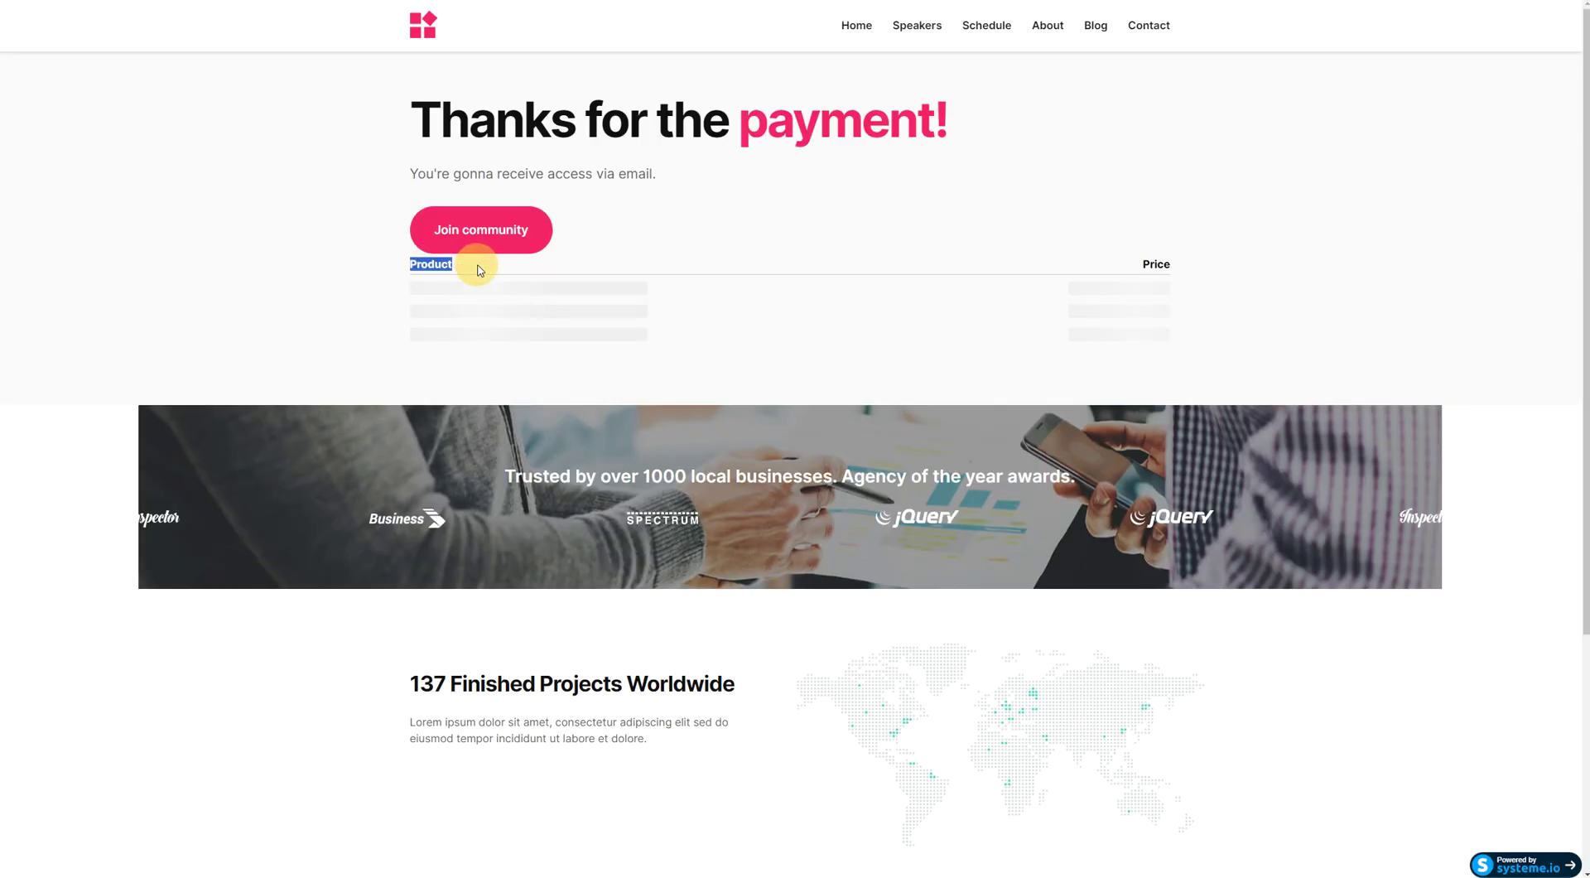
pyautogui.moveTo(407, 118); pyautogui.dragTo(976, 127)
pyautogui.moveTo(678, 173); pyautogui.dragTo(362, 176)
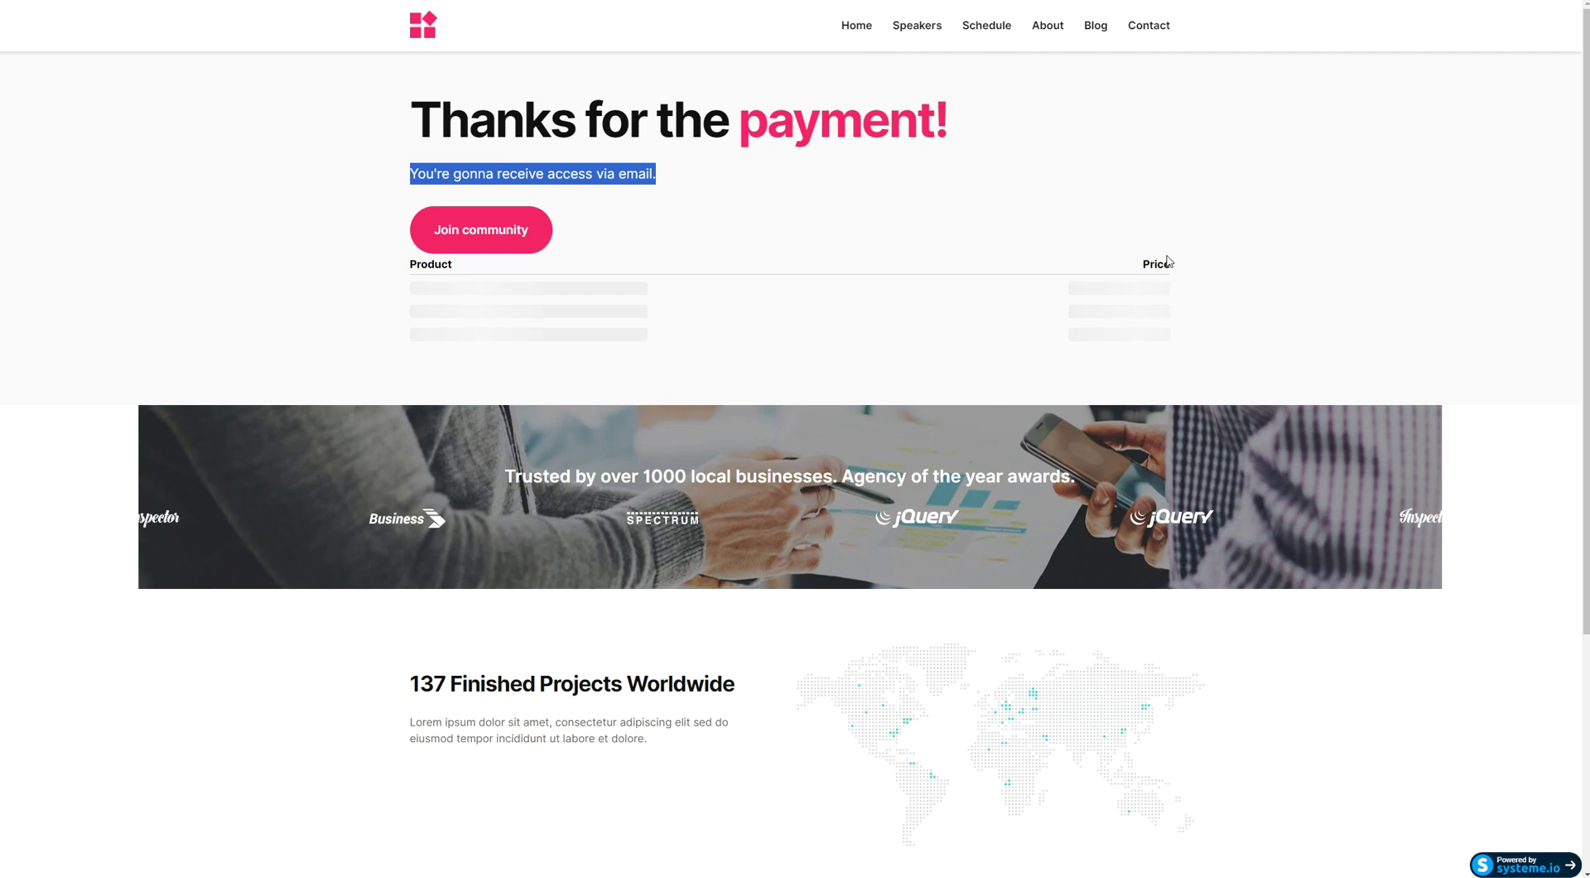
pyautogui.click(1035, 1)
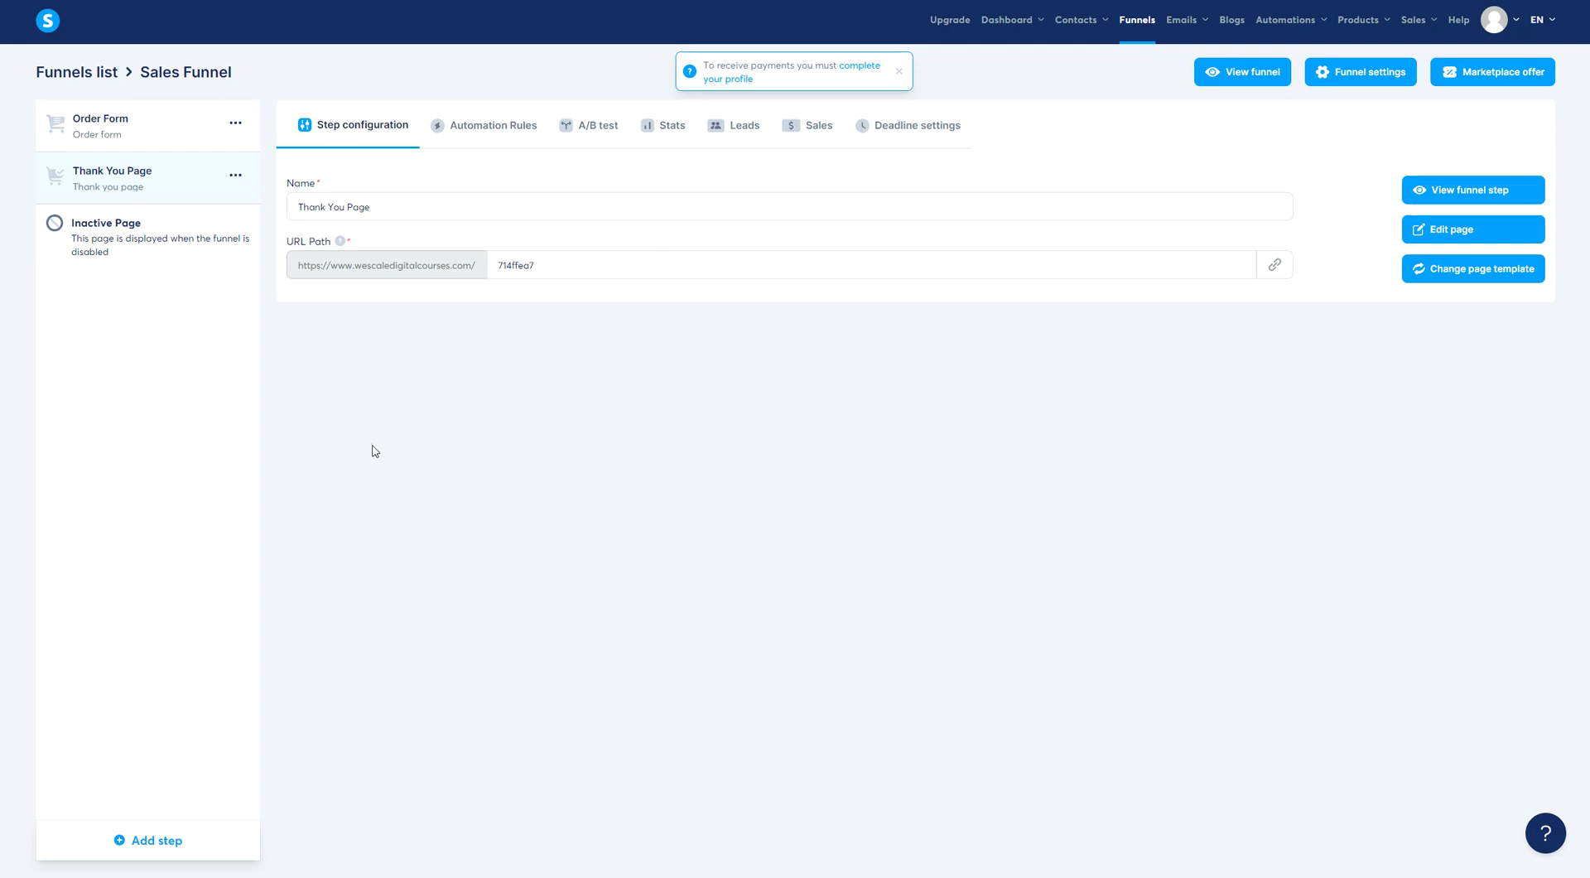
pyautogui.click(129, 142)
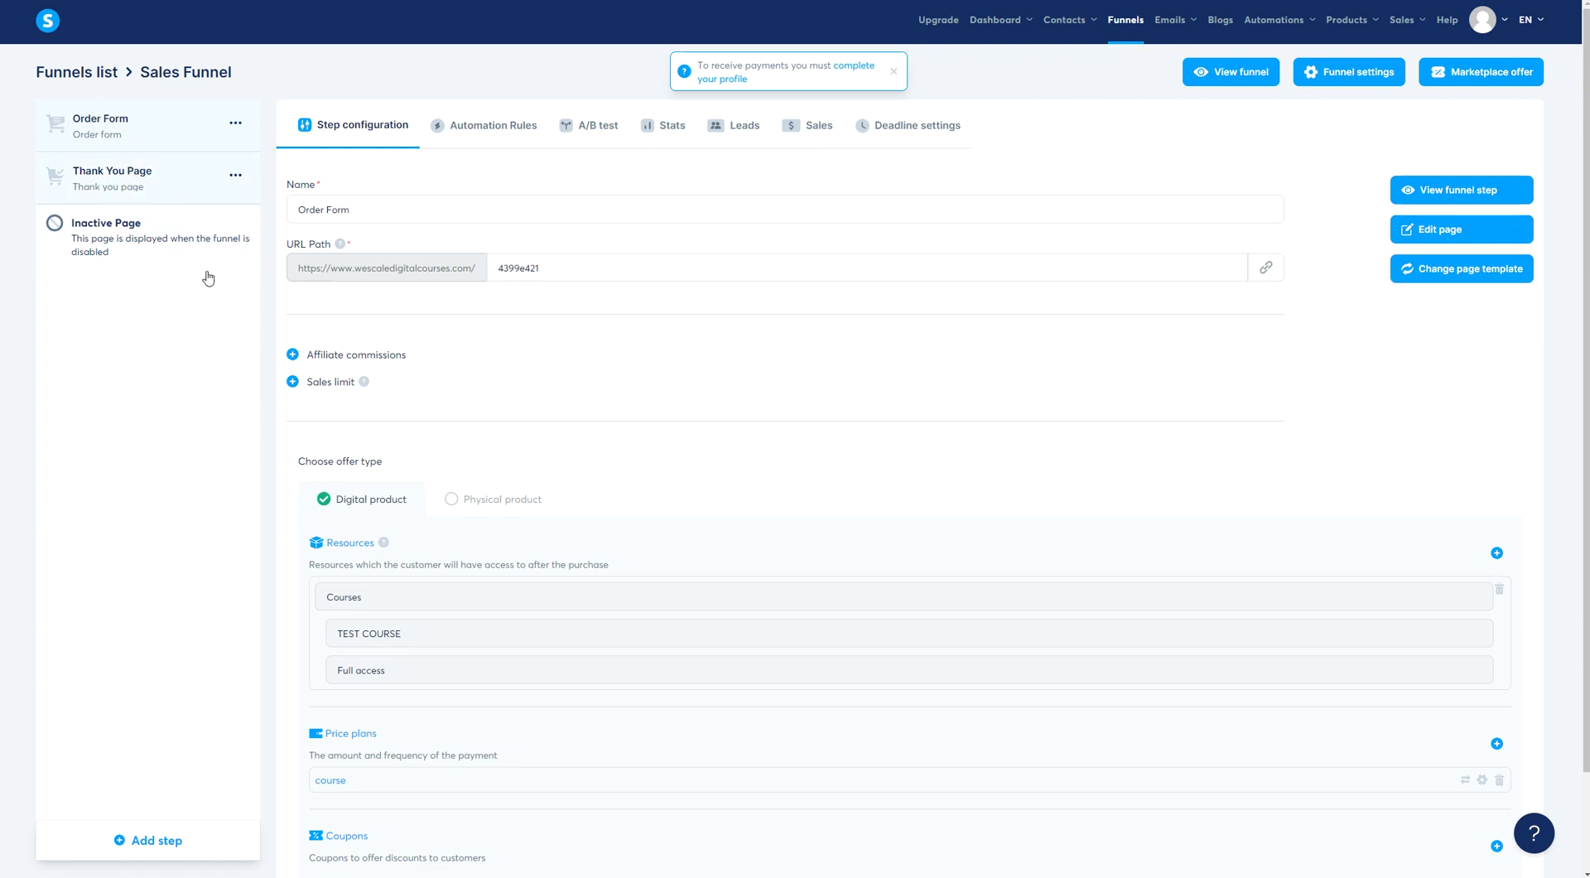
# Step: Add a funnel step named 'Upsell Step' with type Upsell and save it
pyautogui.click(150, 842)
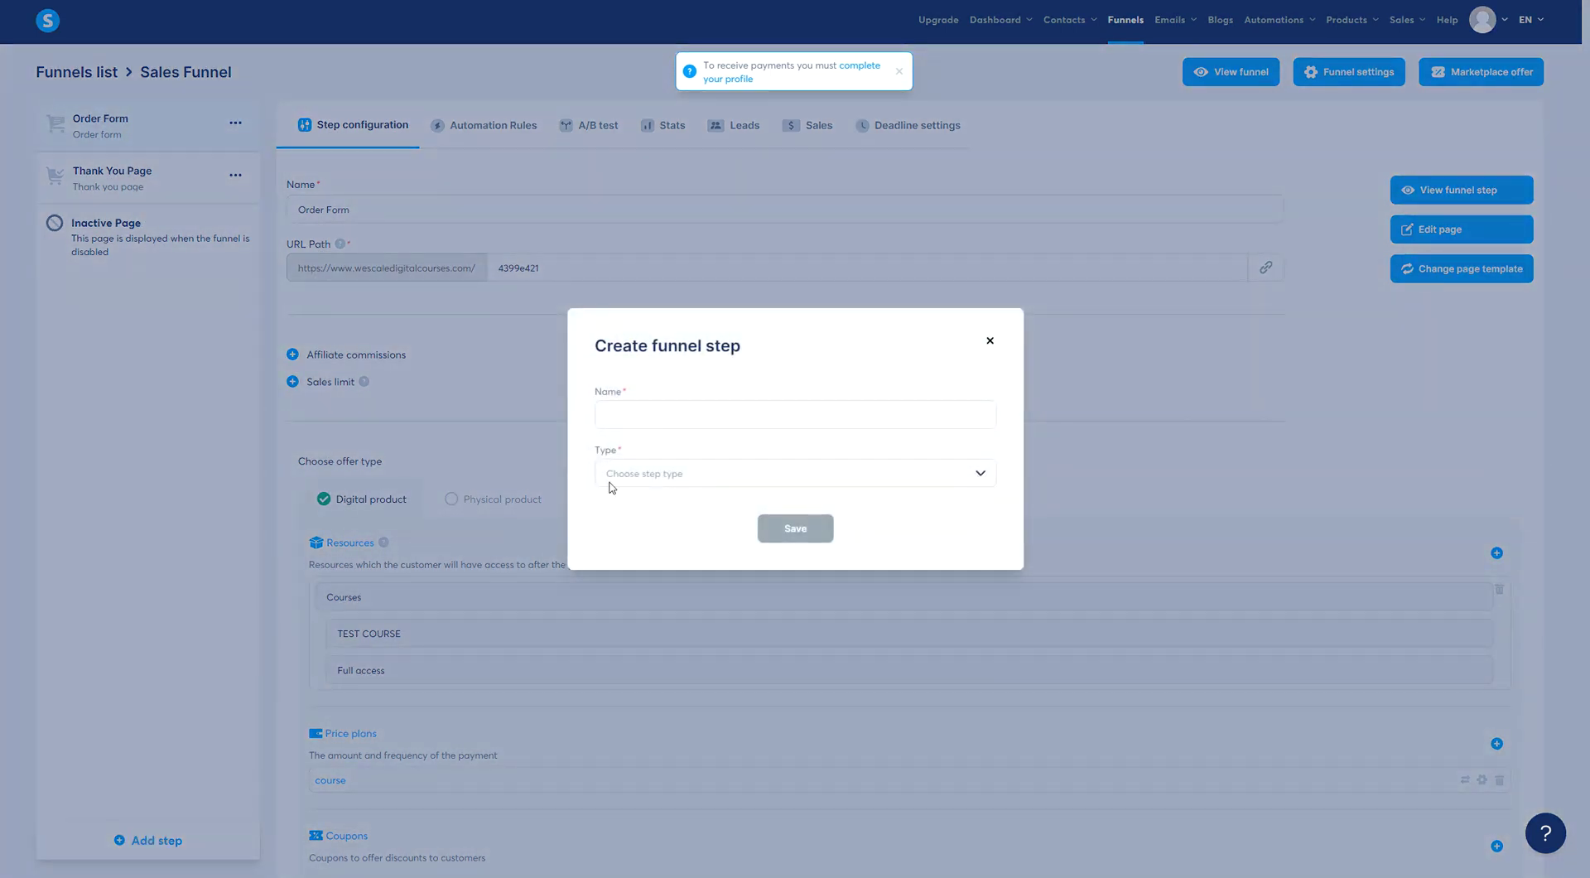
pyautogui.click(728, 419)
pyautogui.write('Upsell')
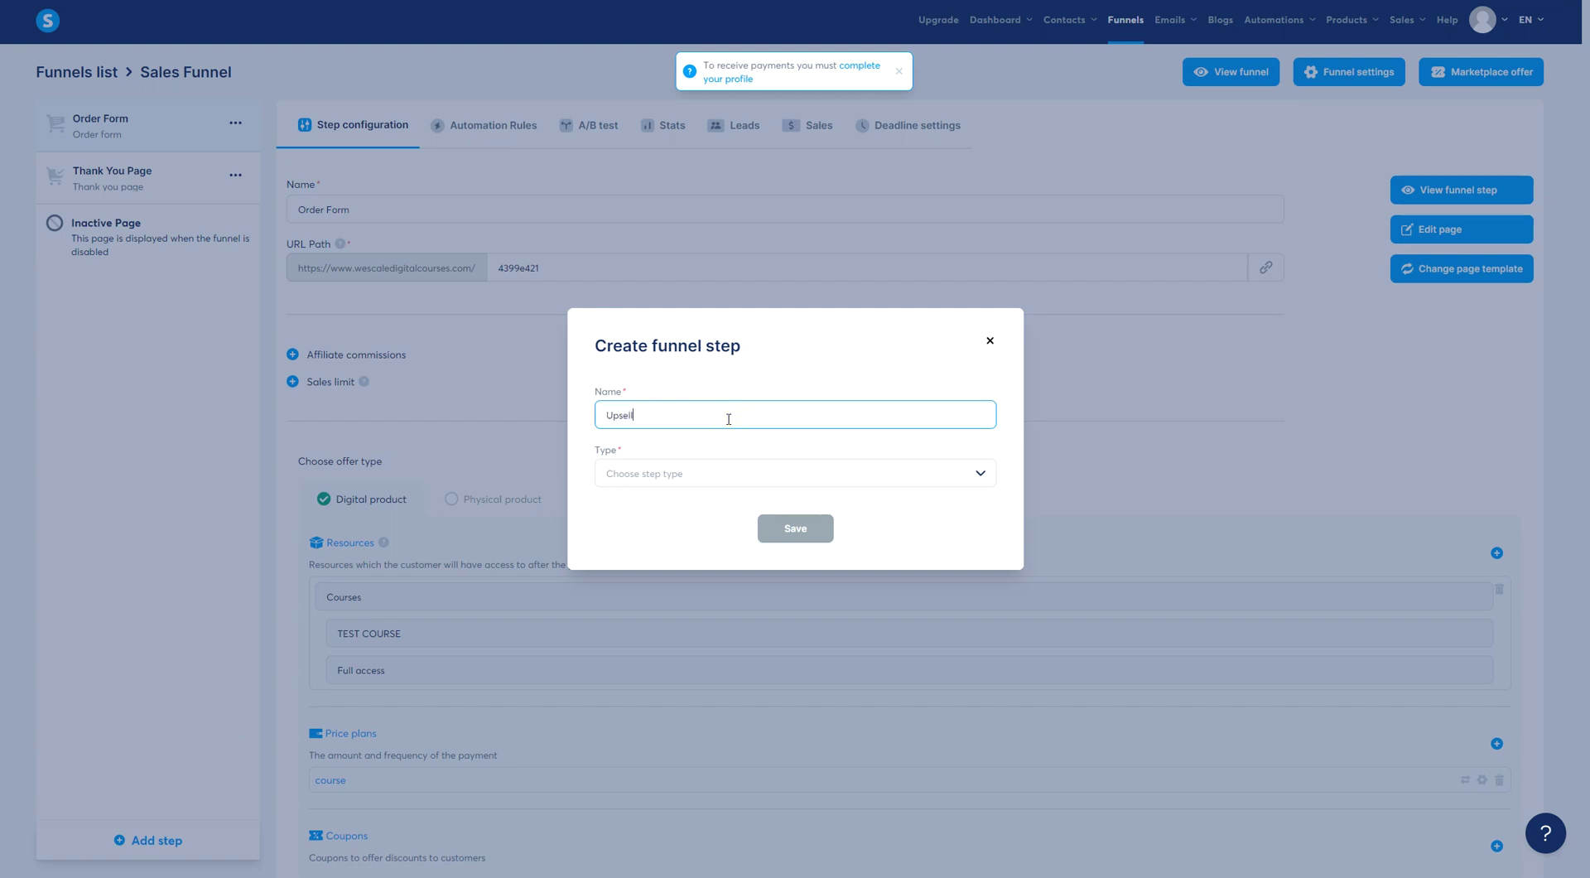
pyautogui.write(' Step')
pyautogui.click(698, 471)
pyautogui.scroll(-5, 773, 570)
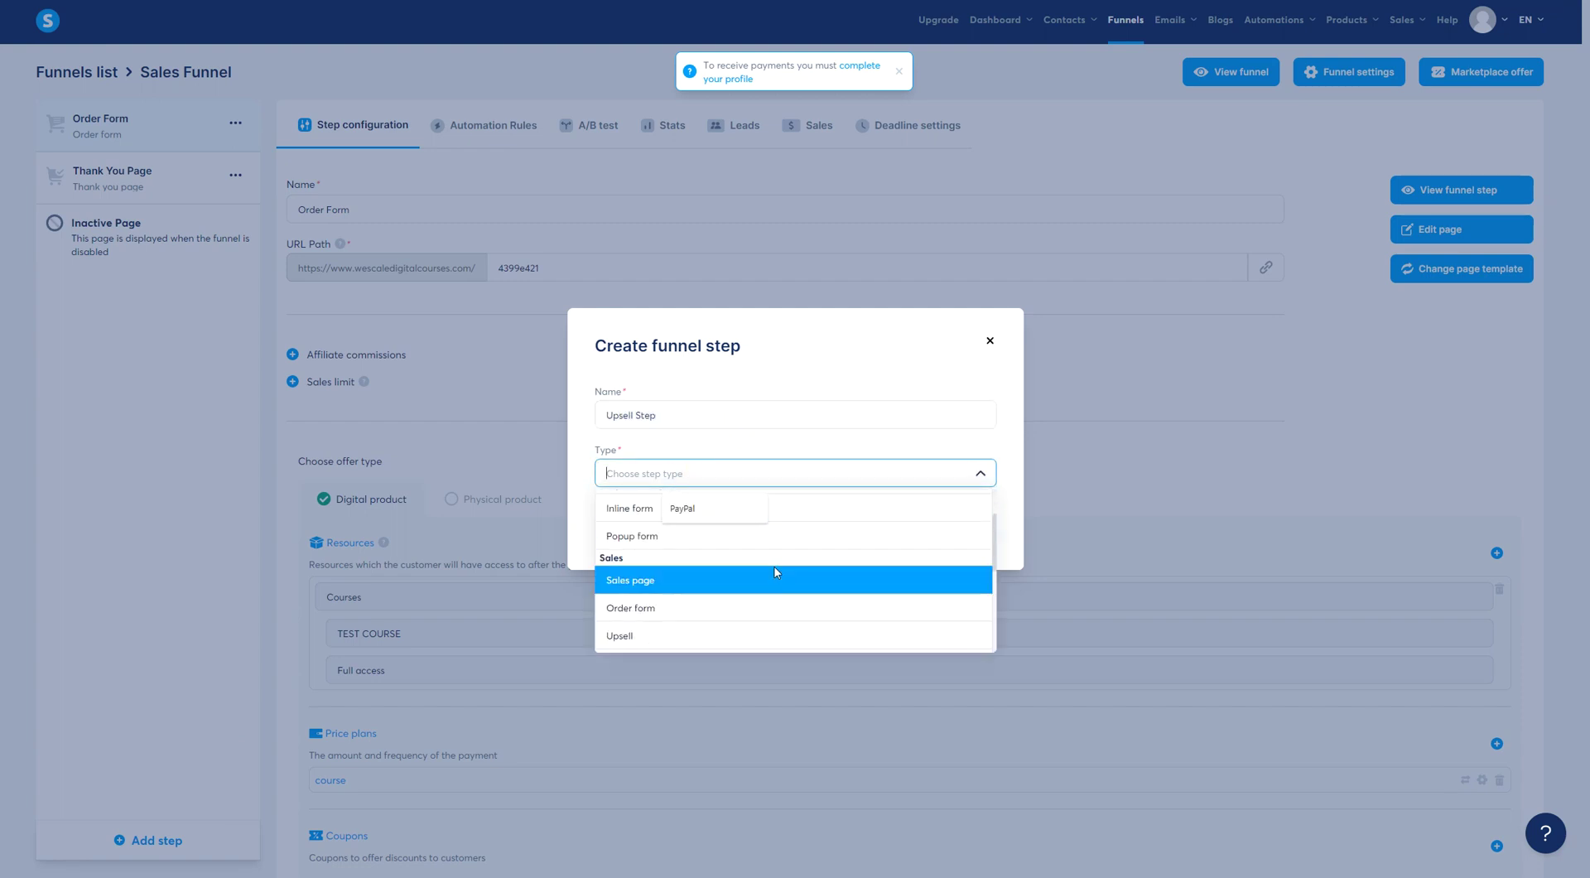
pyautogui.scroll(2, 609, 561)
pyautogui.scroll(-1, 657, 570)
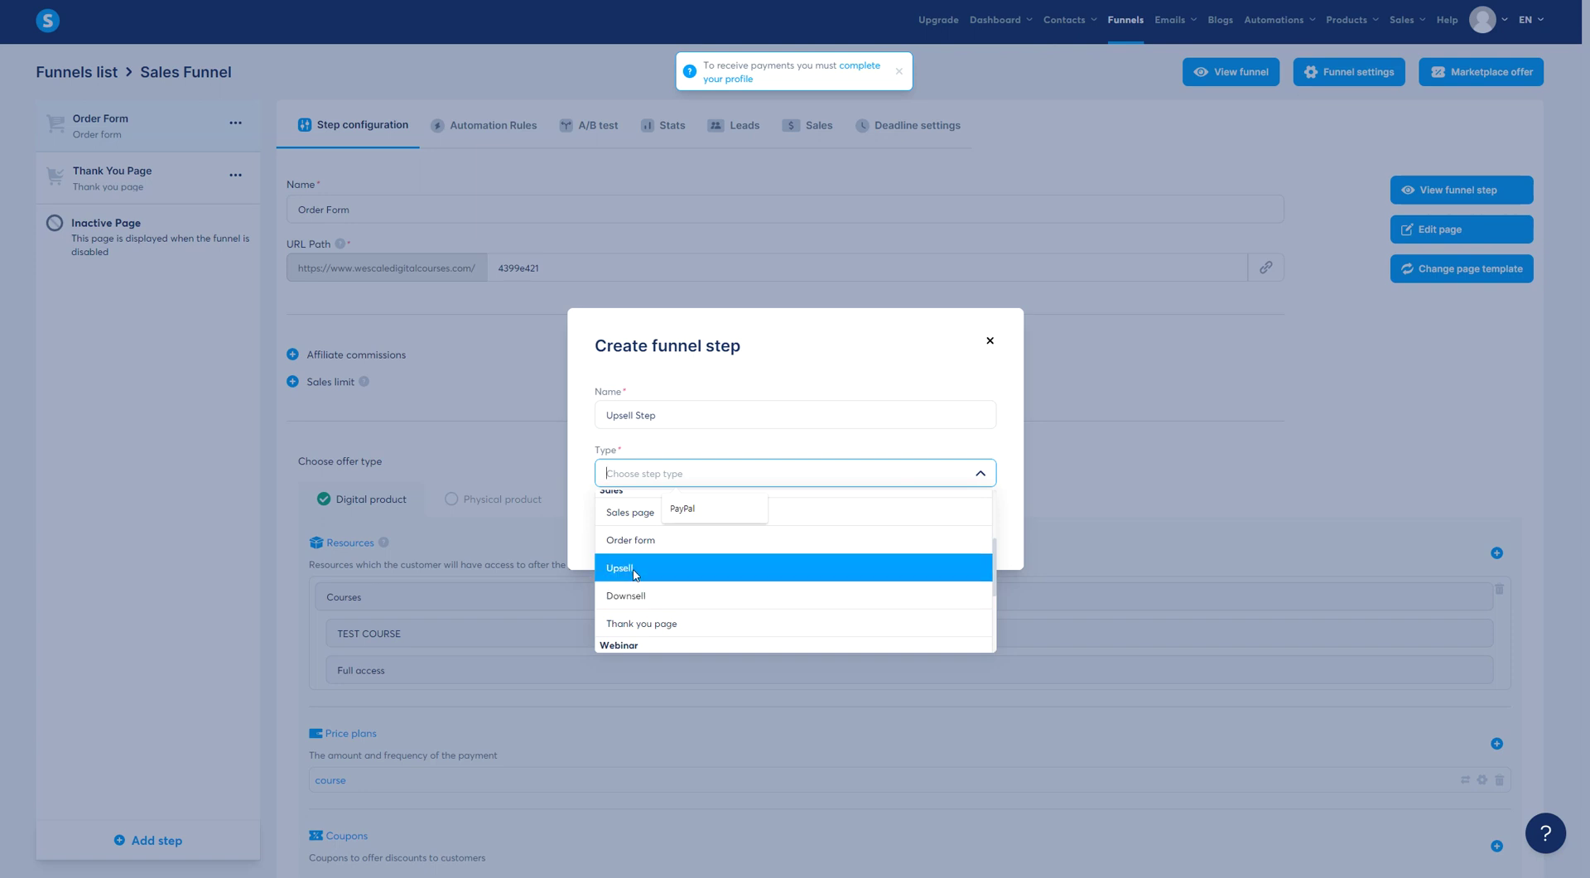
pyautogui.click(634, 571)
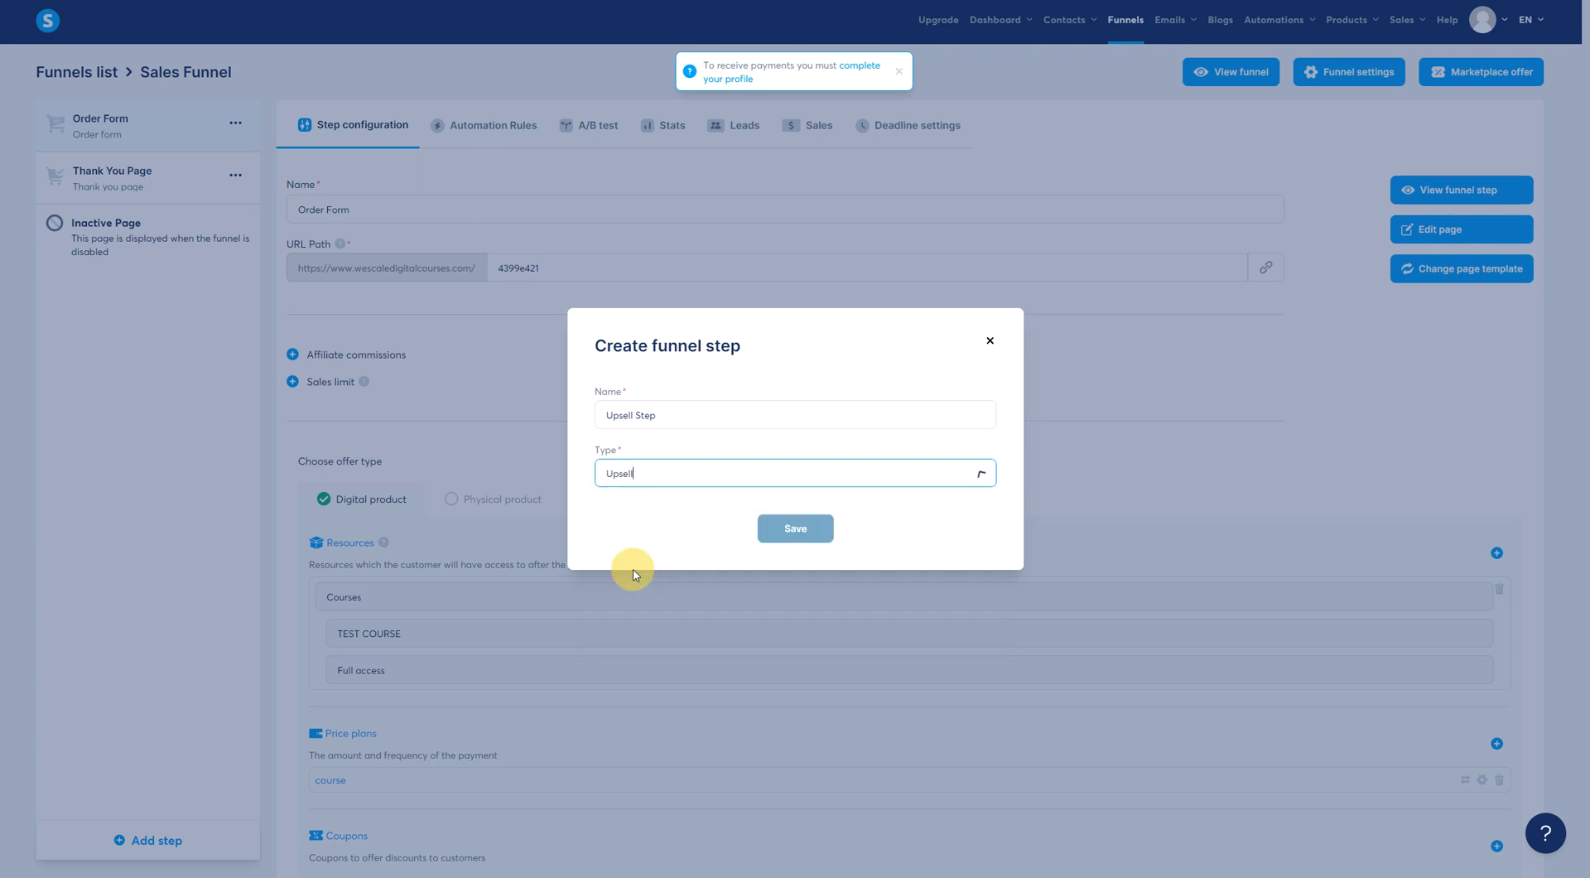
pyautogui.click(811, 536)
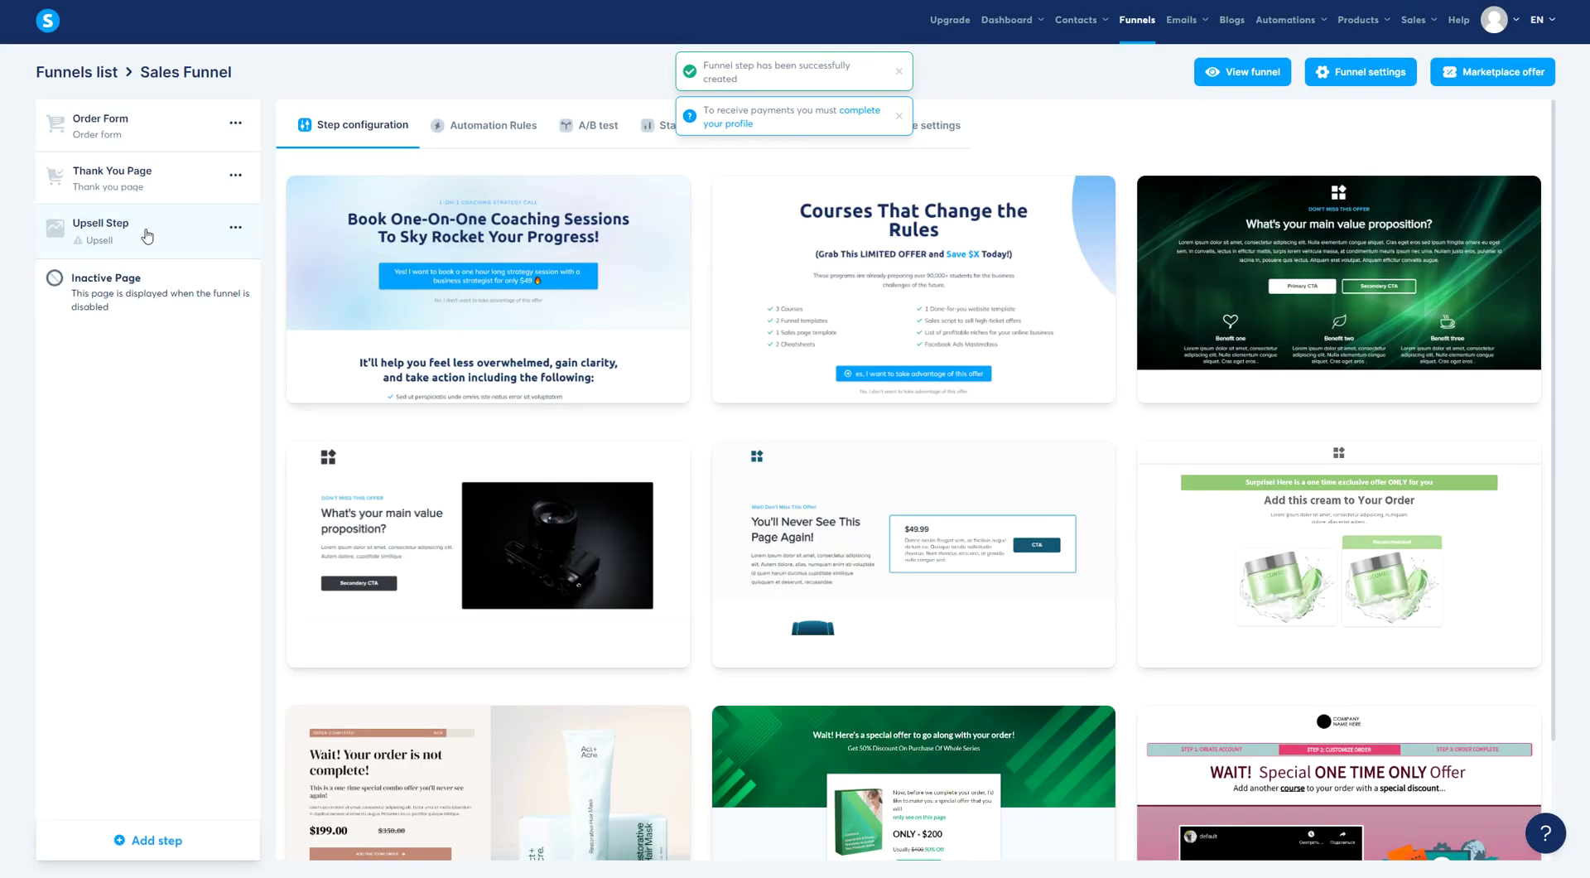
# Step: Move Upsell Step above Thank You Page and apply the 'Wait! Your order is not complete!' template
pyautogui.moveTo(146, 235); pyautogui.dragTo(145, 172)
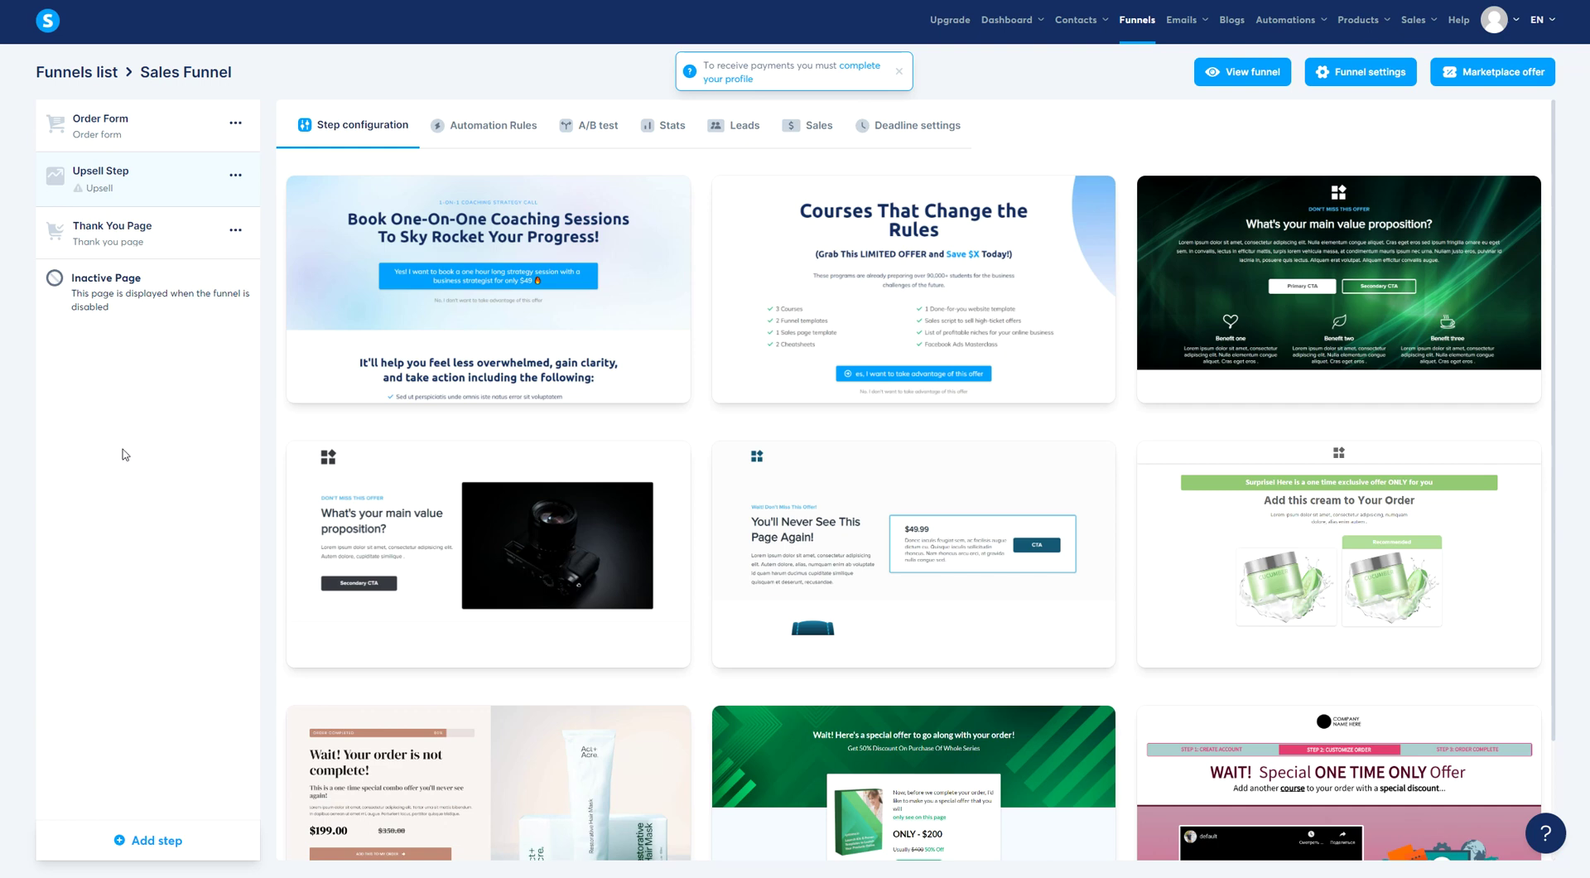
pyautogui.scroll(-2, 278, 443)
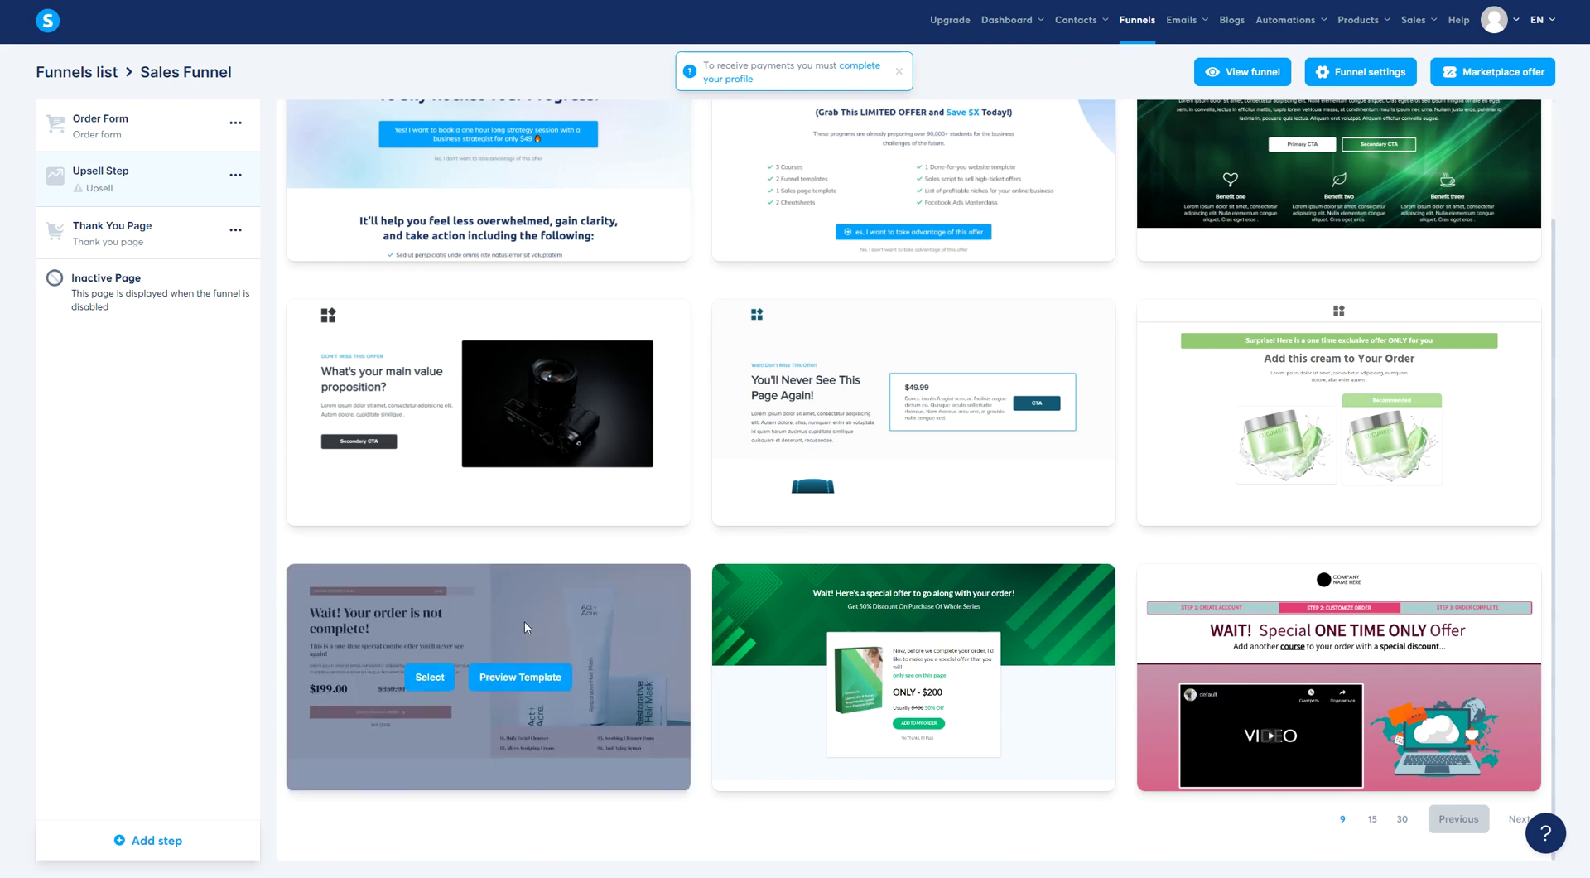
pyautogui.moveTo(424, 675)
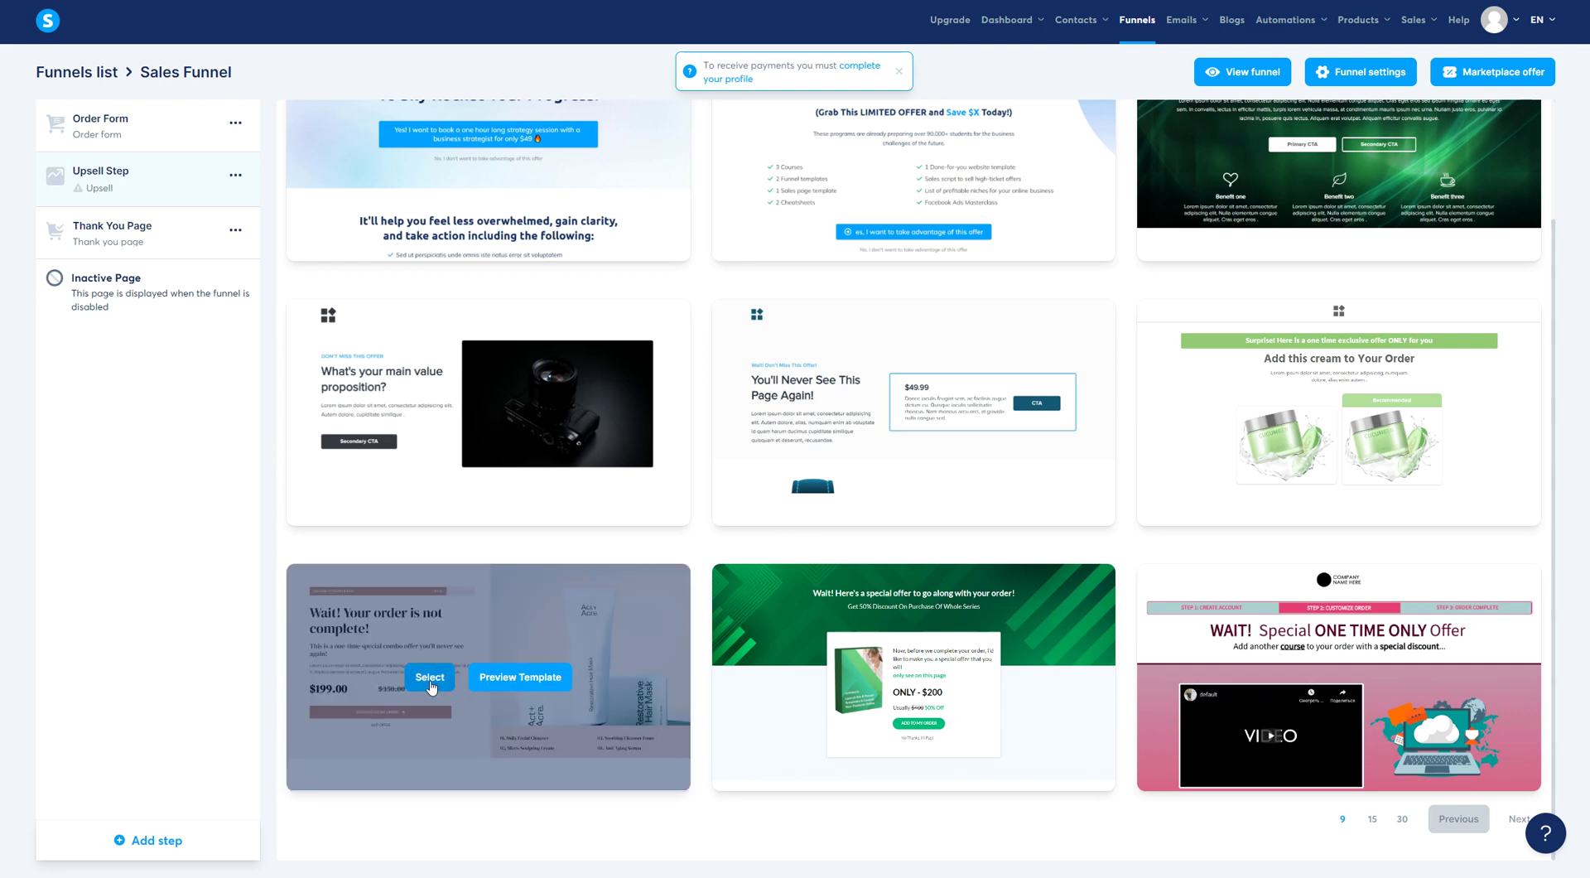
pyautogui.click(429, 681)
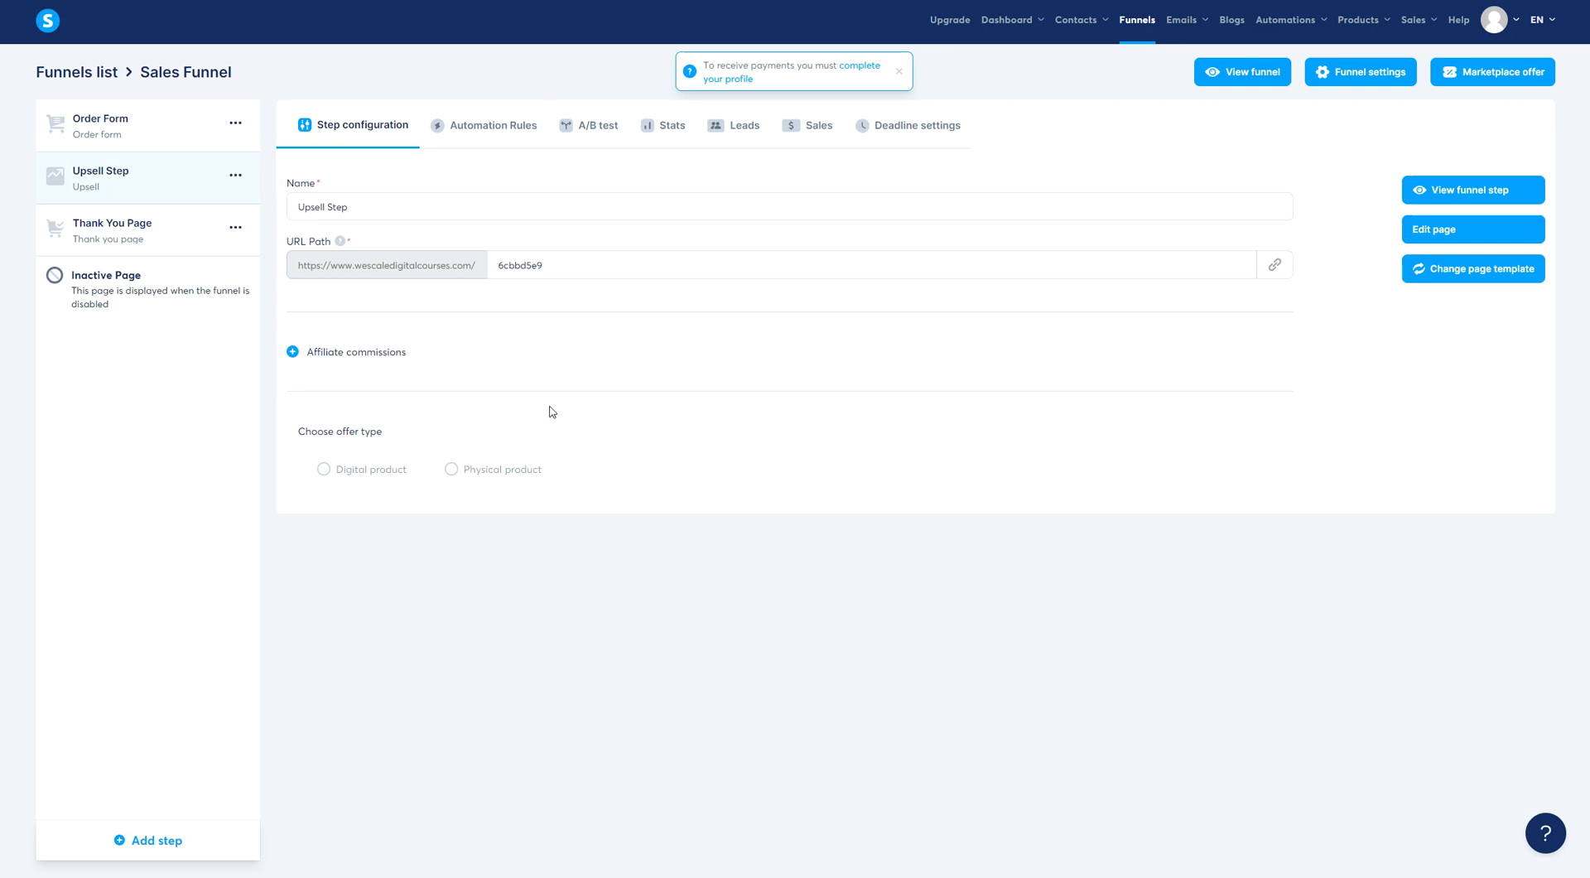
# Step: Open the Upsell Step page in the editor and select the subheadline and its offer row
pyautogui.click(1431, 233)
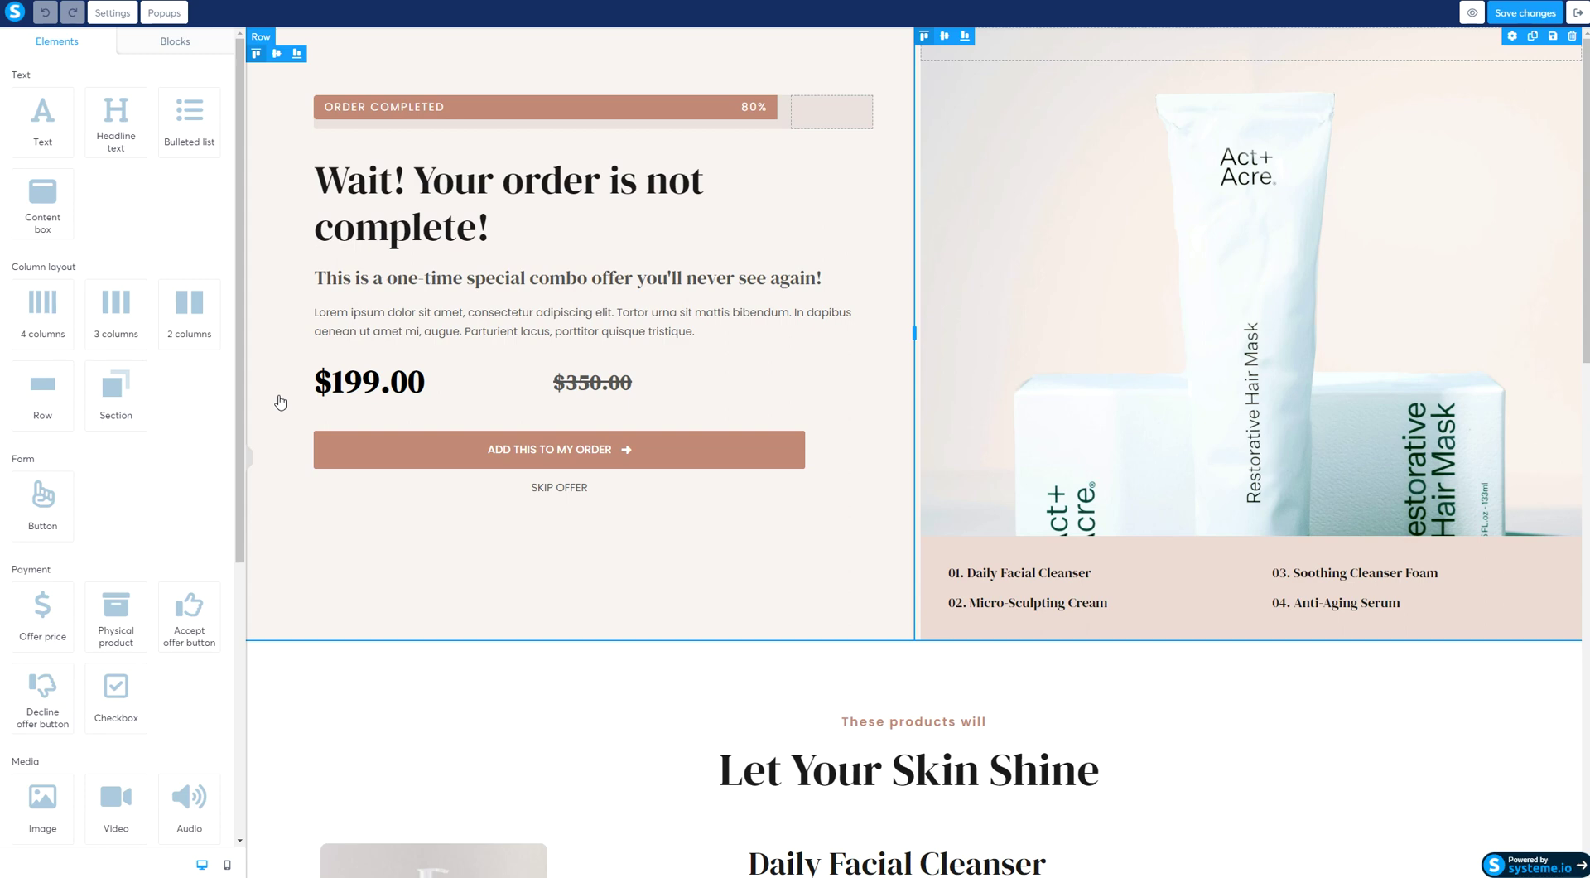
pyautogui.tripleClick(745, 280)
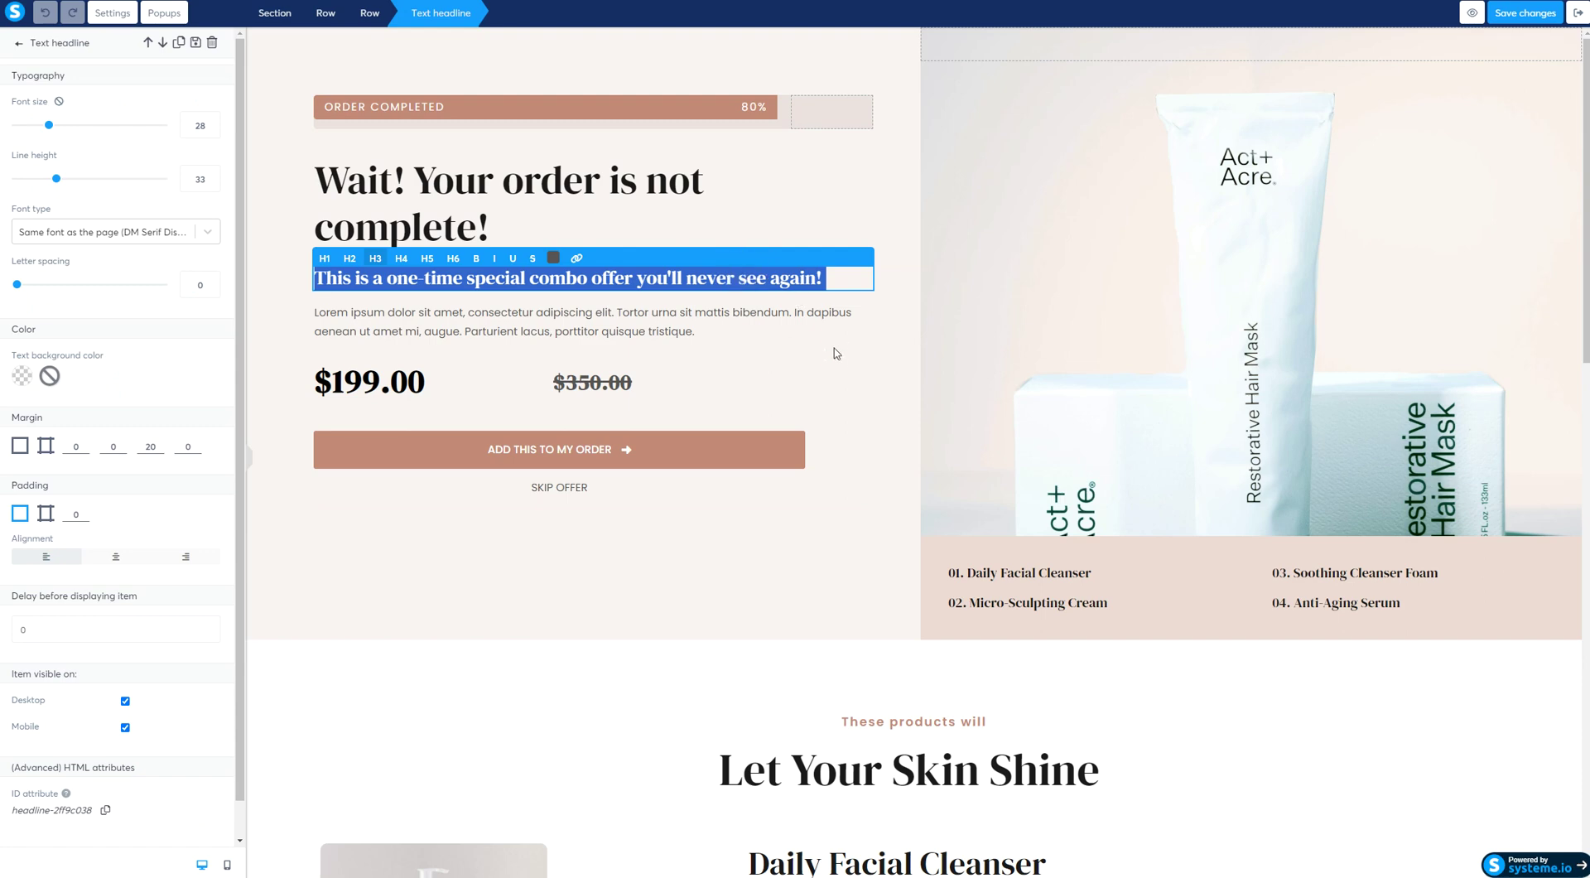
pyautogui.click(833, 361)
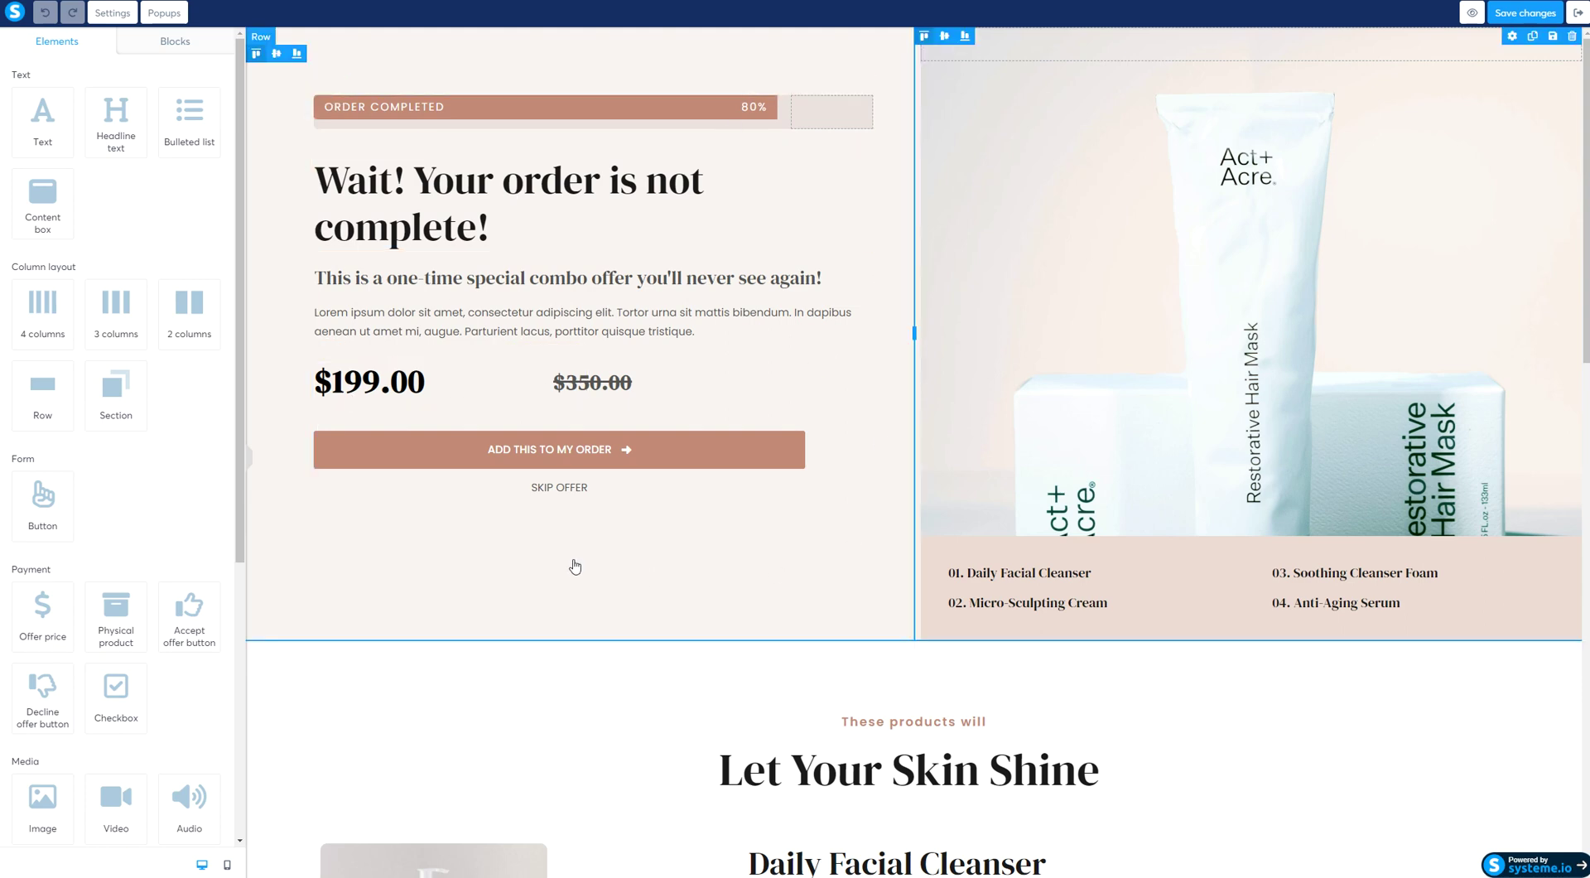
pyautogui.scroll(-15, 576, 566)
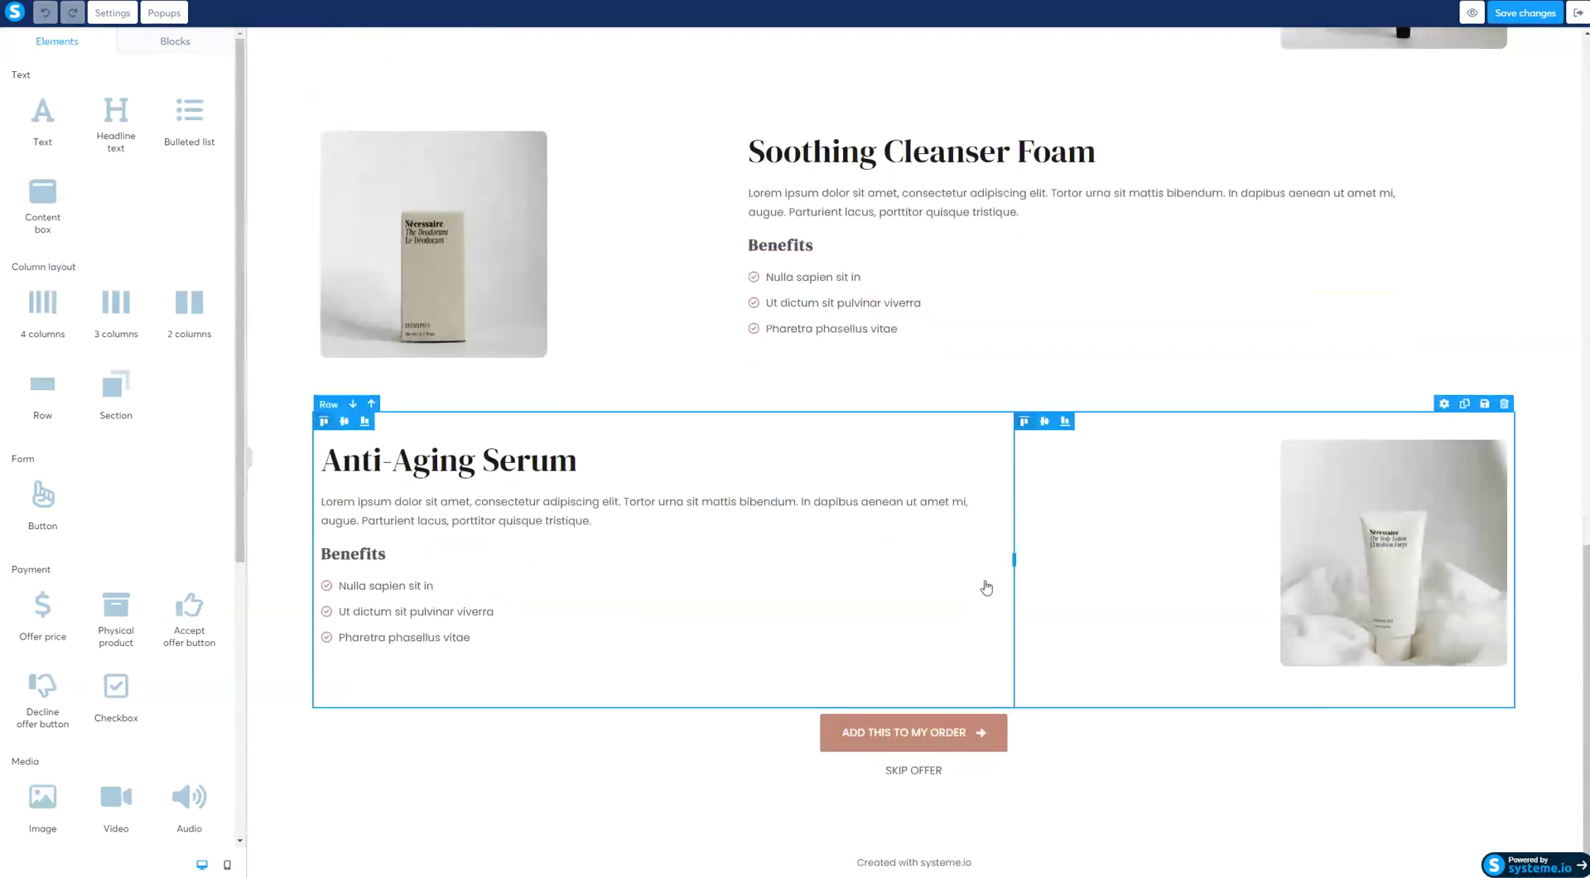
# Step: Place an Accept offer button and a Decline offer button below the SKIP OFFER link
pyautogui.scroll(15, 862, 634)
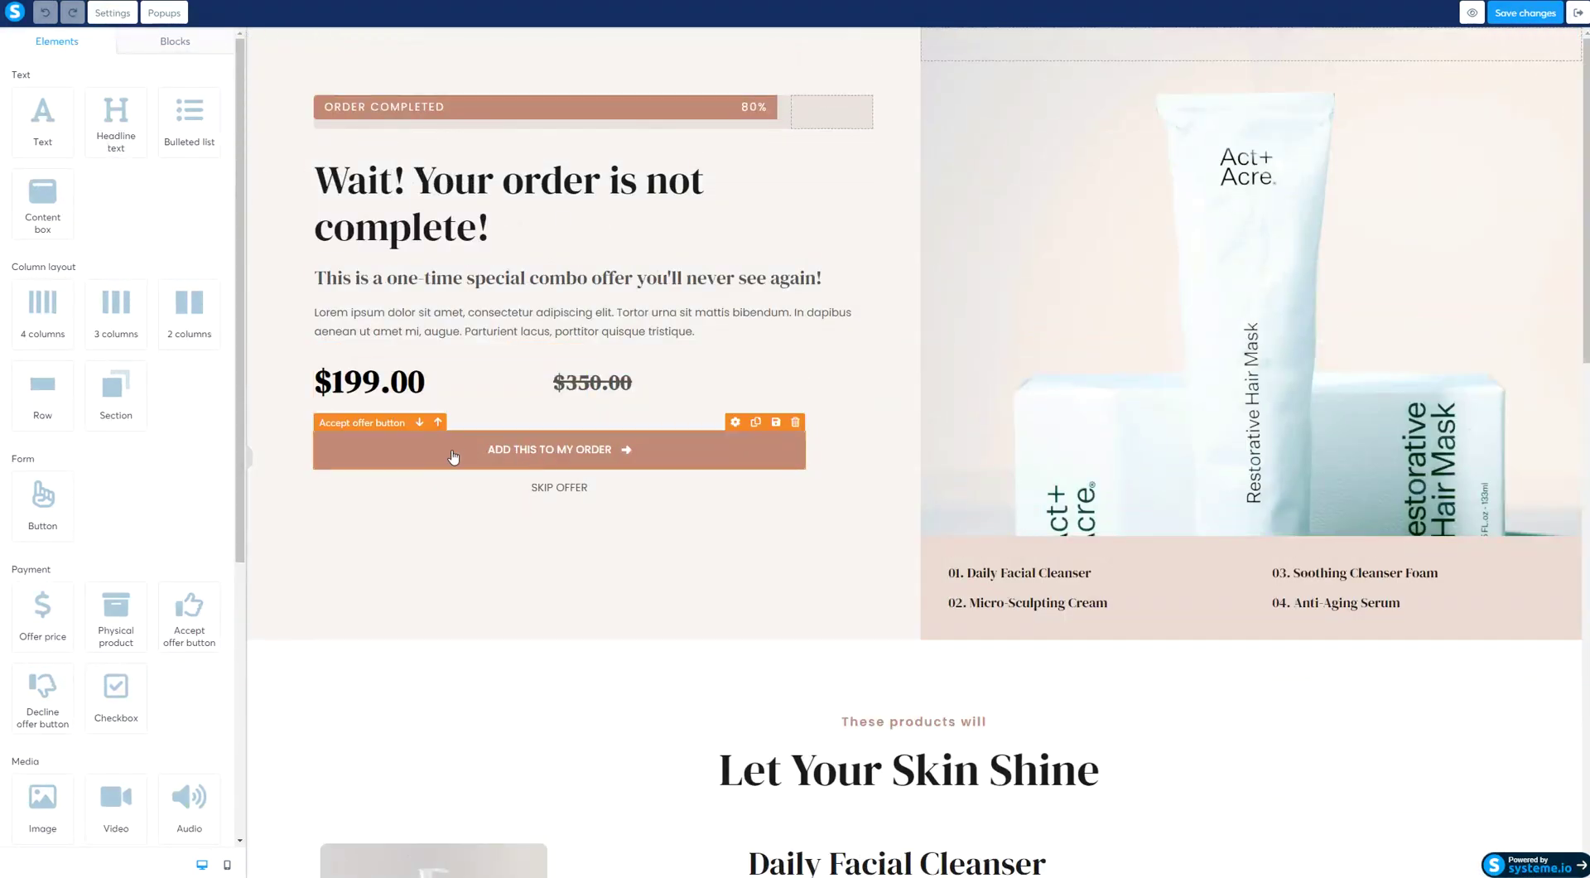
pyautogui.click(388, 448)
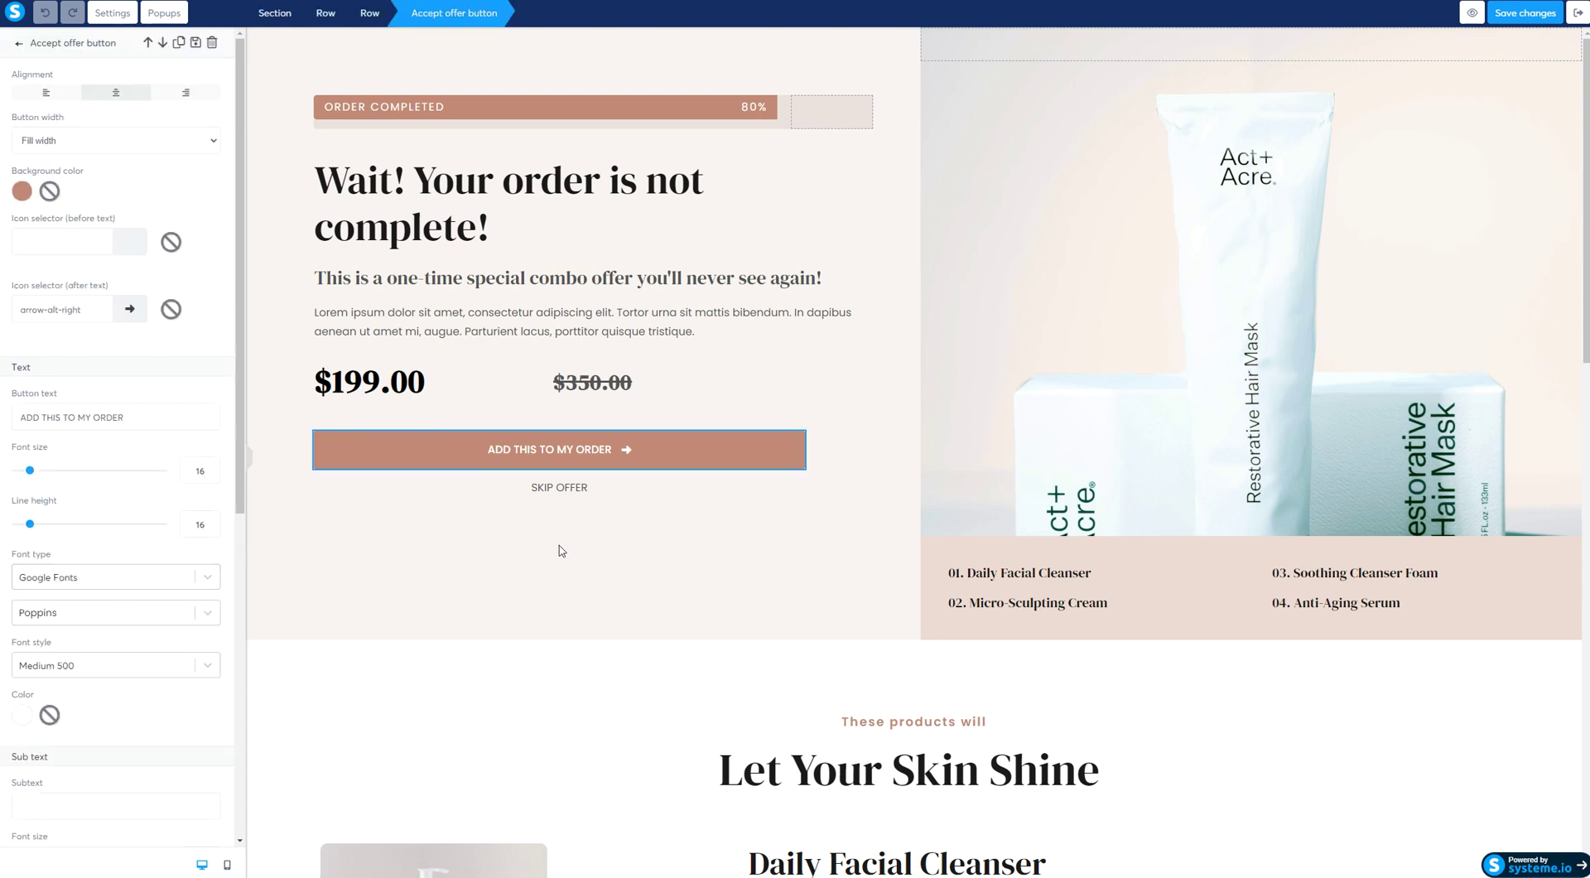
pyautogui.click(570, 488)
pyautogui.click(490, 537)
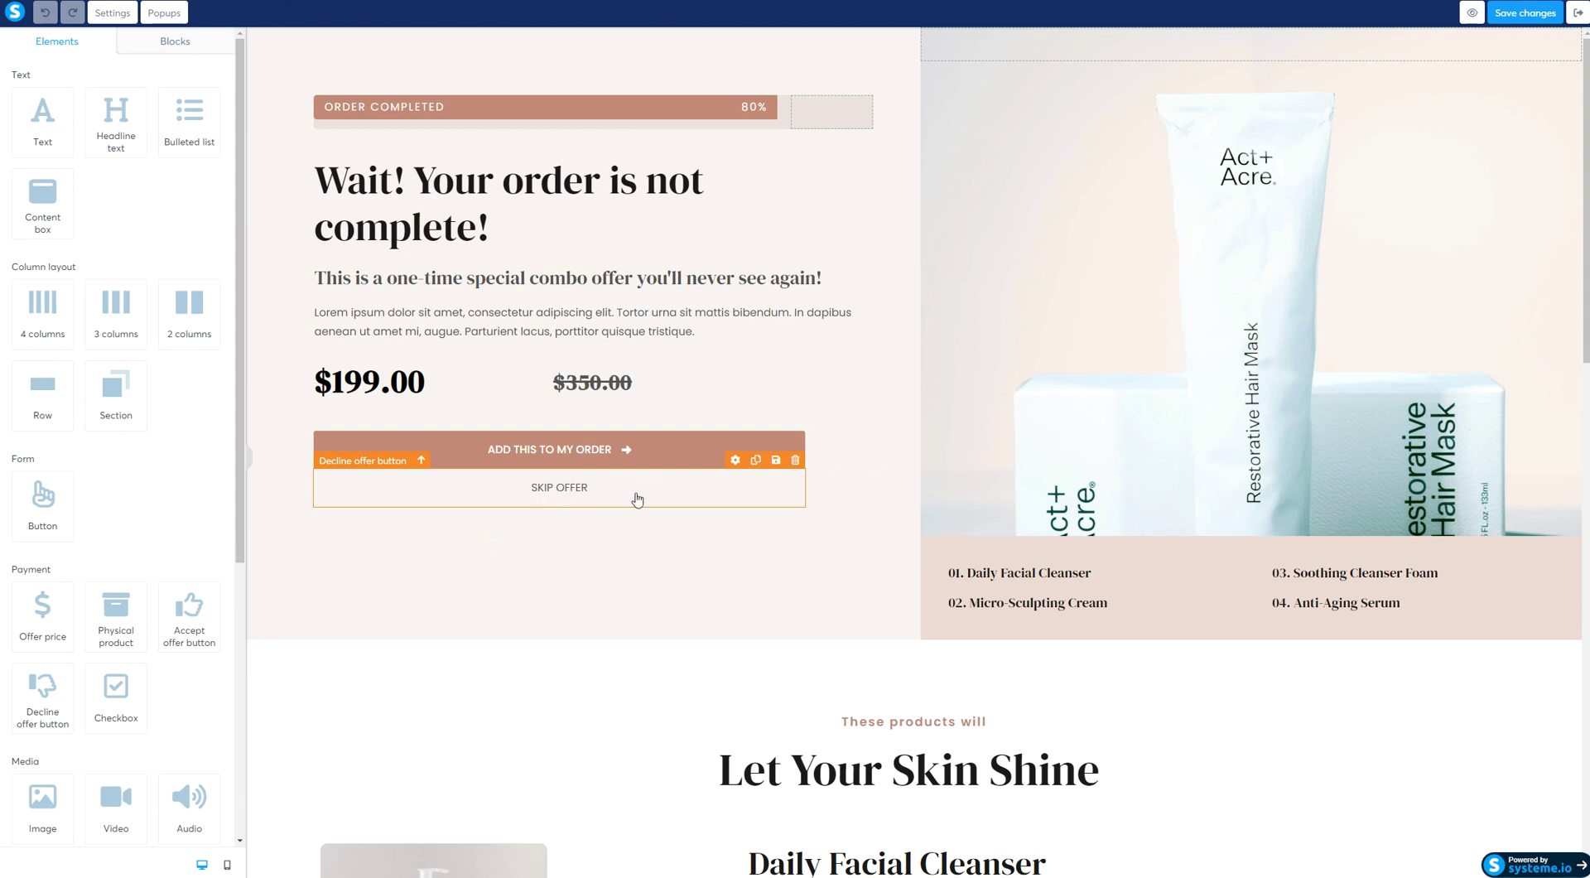
pyautogui.scroll(-1, 142, 501)
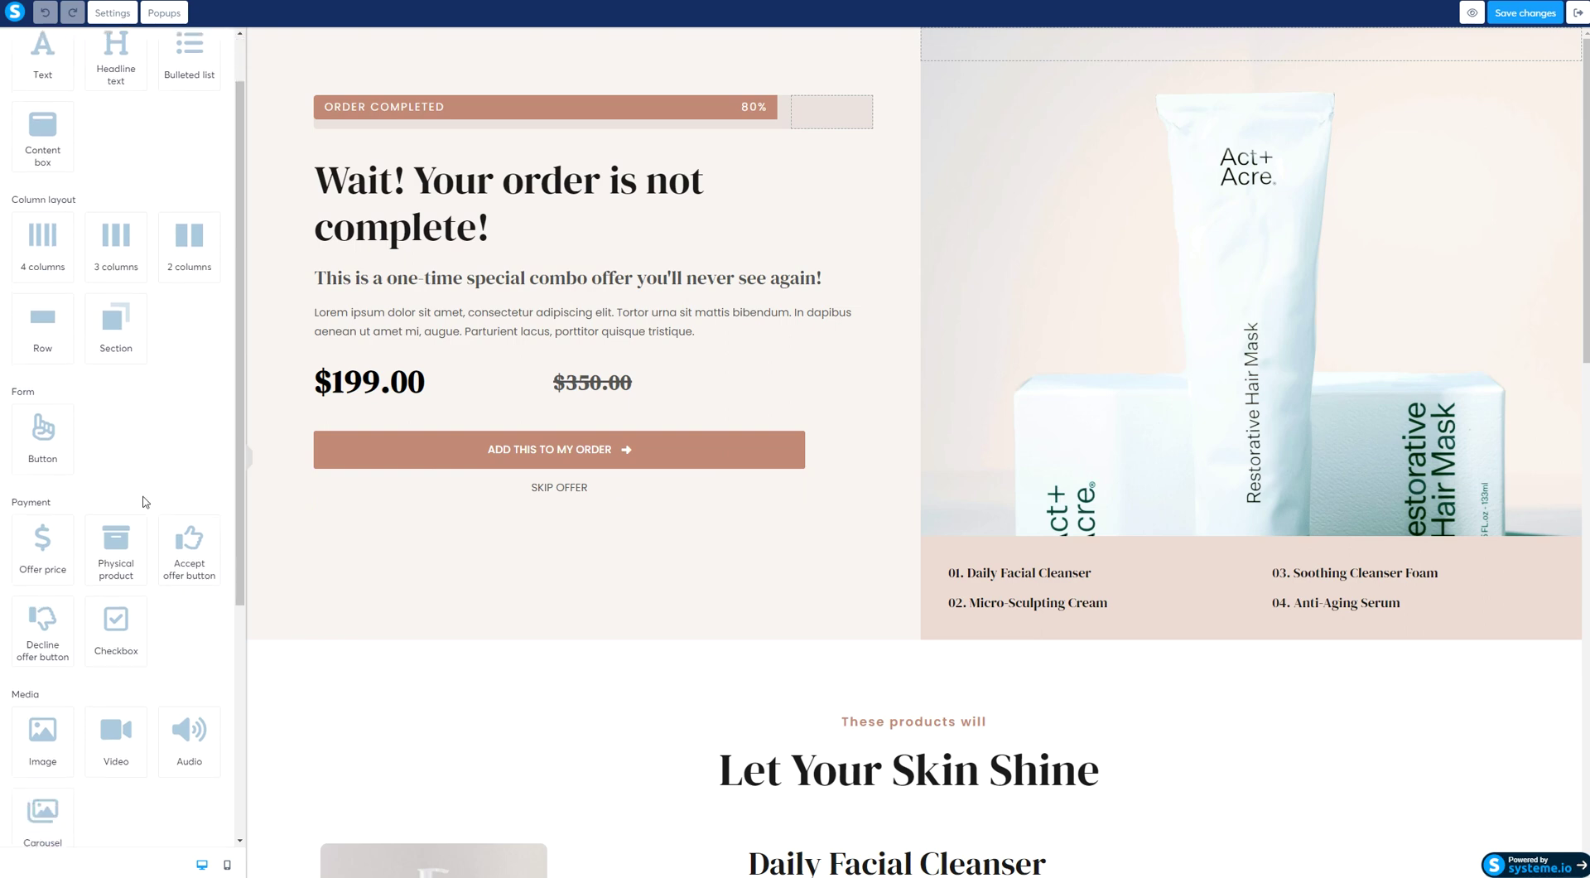
pyautogui.scroll(-3, 143, 501)
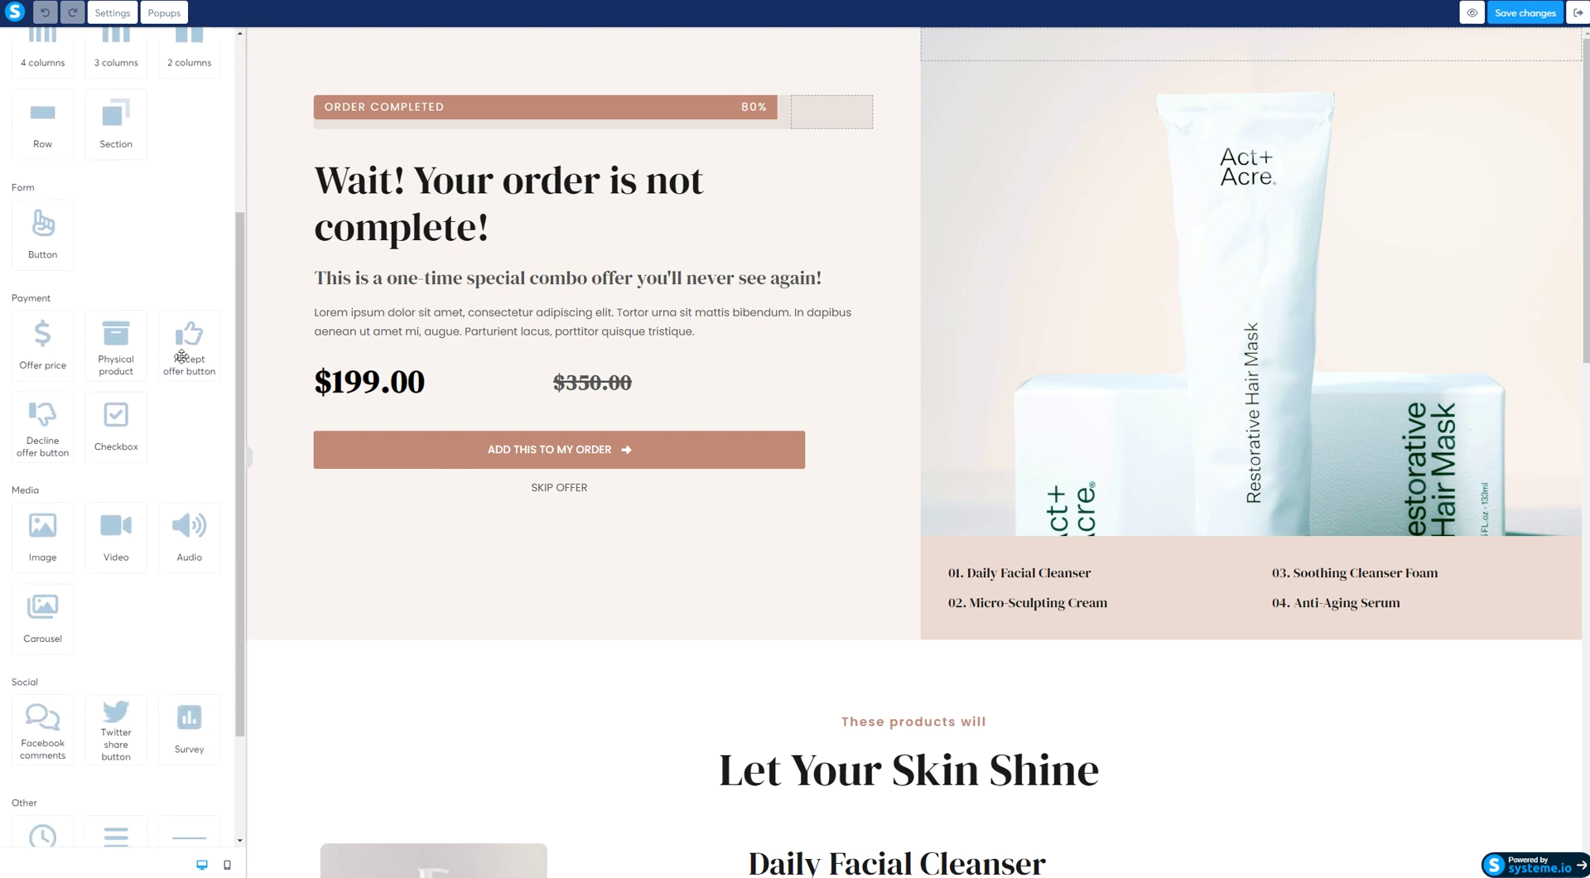
pyautogui.moveTo(182, 356); pyautogui.dragTo(451, 513)
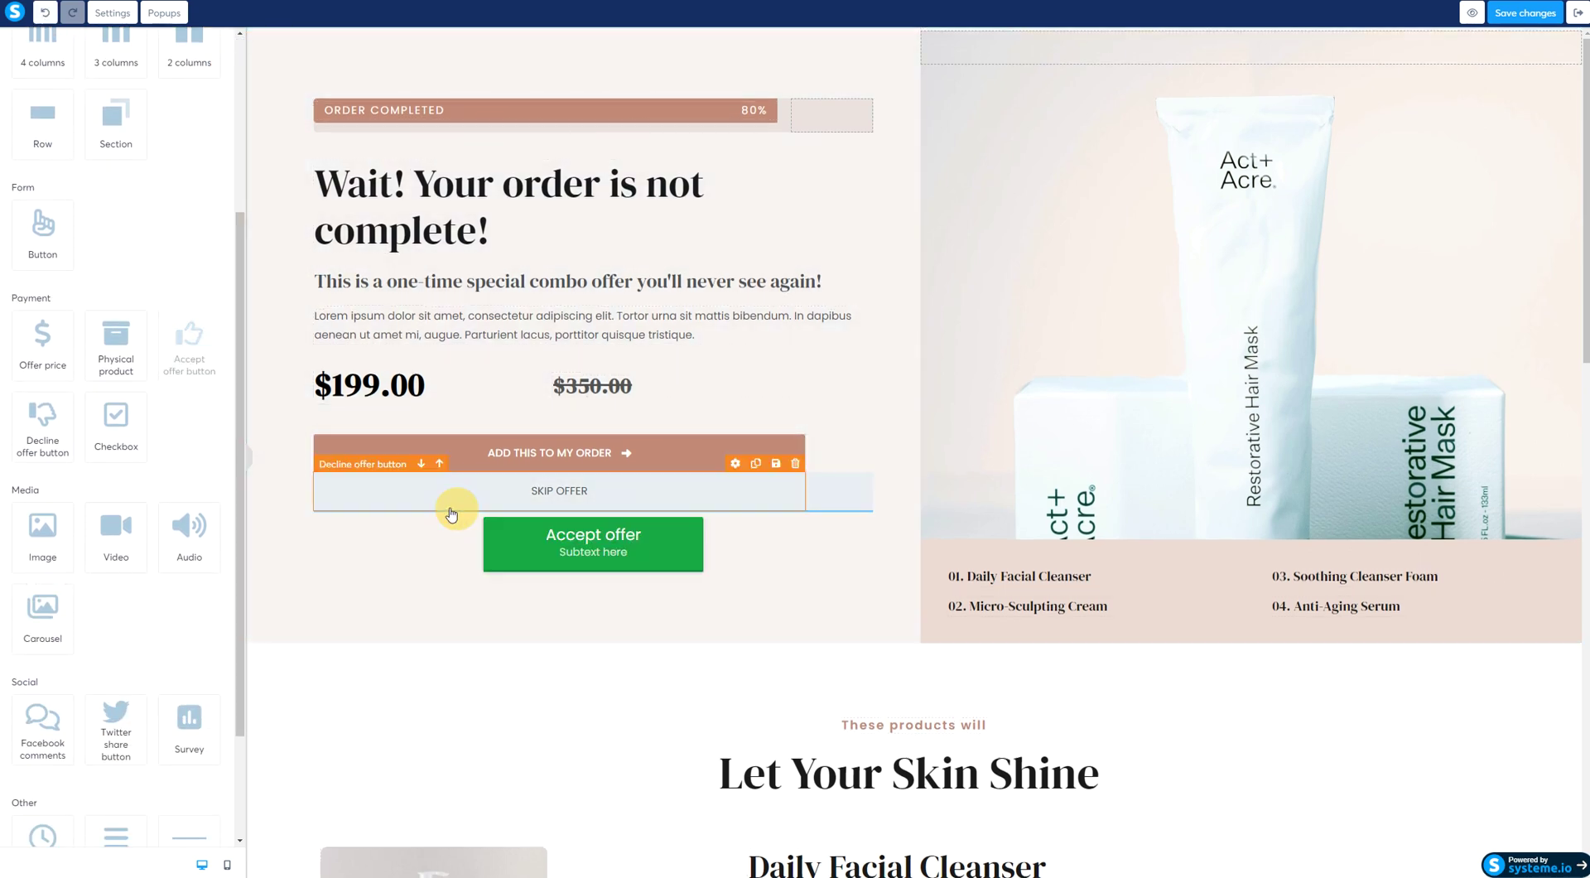
pyautogui.moveTo(43, 431); pyautogui.dragTo(588, 557)
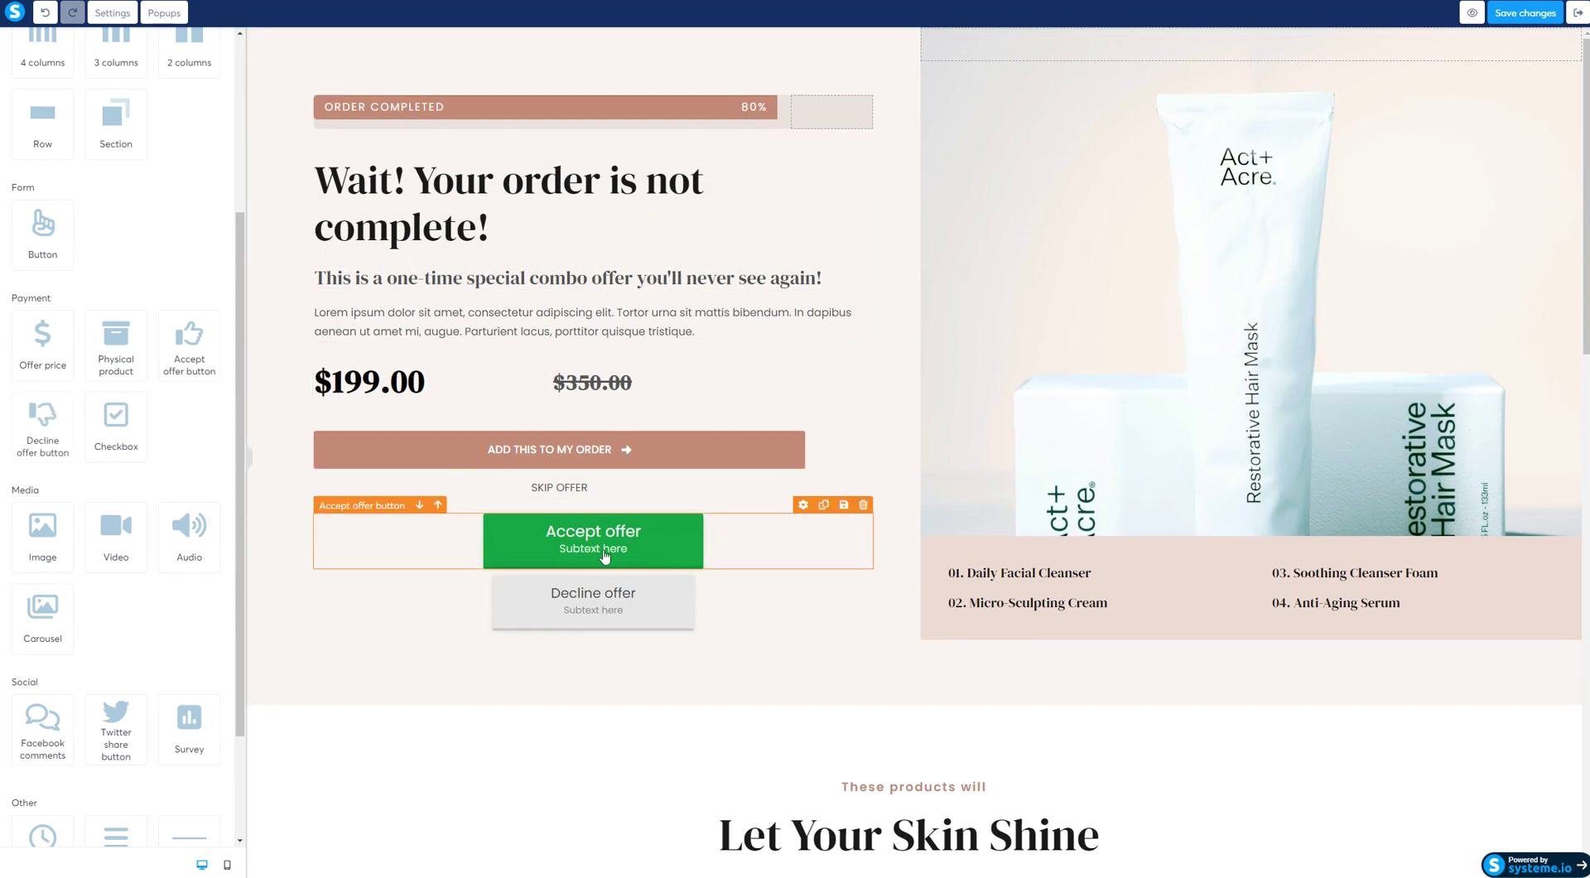
# Step: Set the SKIP OFFER background colour to red and make it fully transparent
pyautogui.click(638, 498)
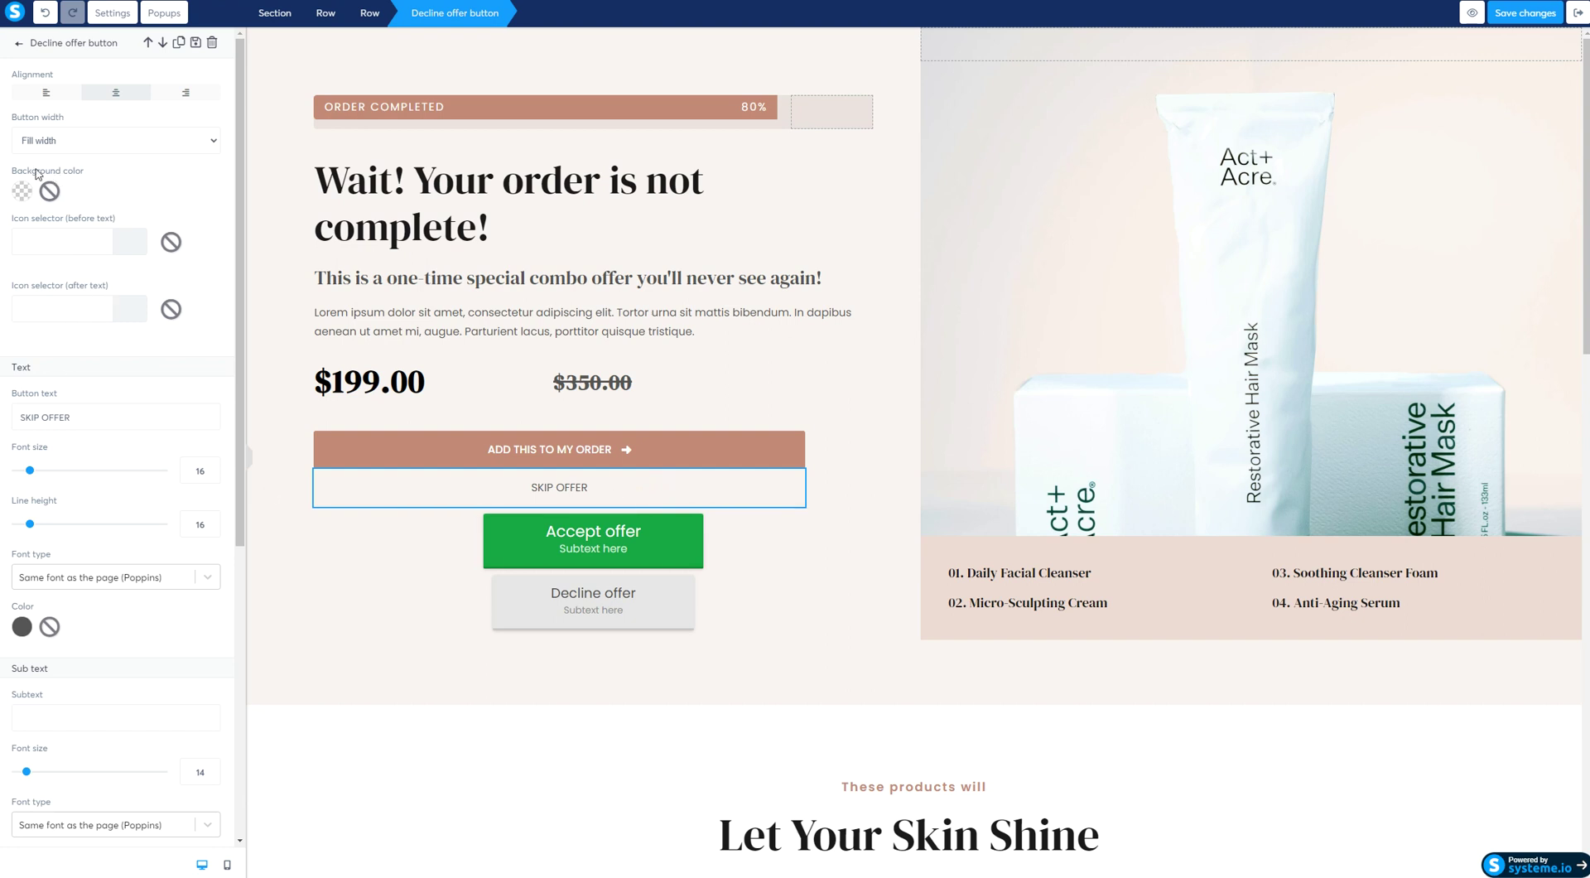
pyautogui.moveTo(37, 174); pyautogui.dragTo(93, 171)
pyautogui.click(22, 191)
pyautogui.click(181, 218)
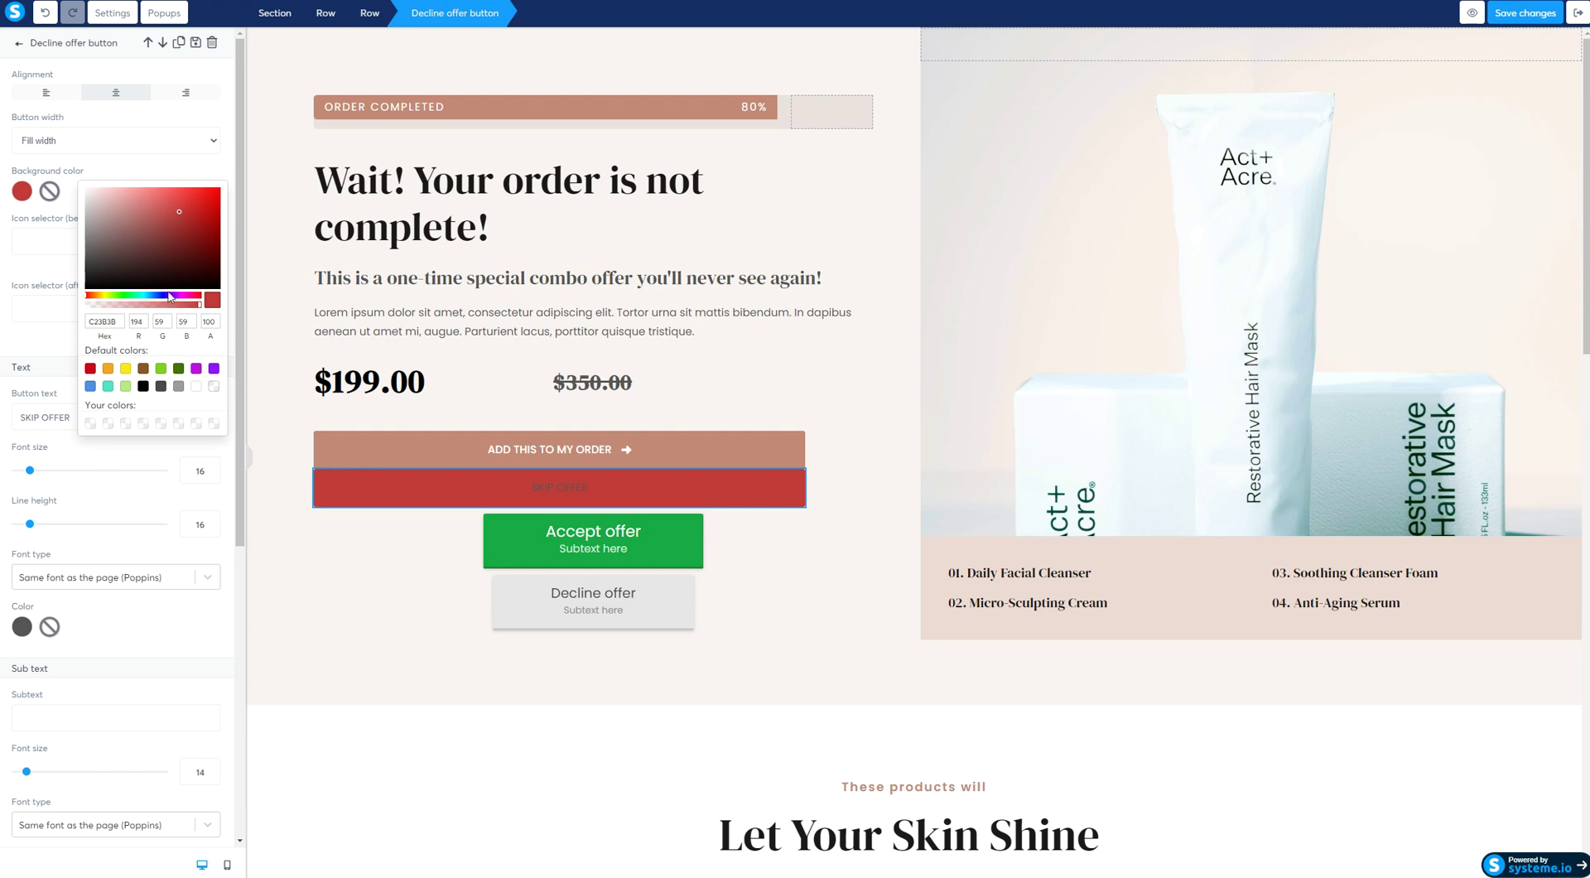
pyautogui.moveTo(200, 308); pyautogui.dragTo(92, 310)
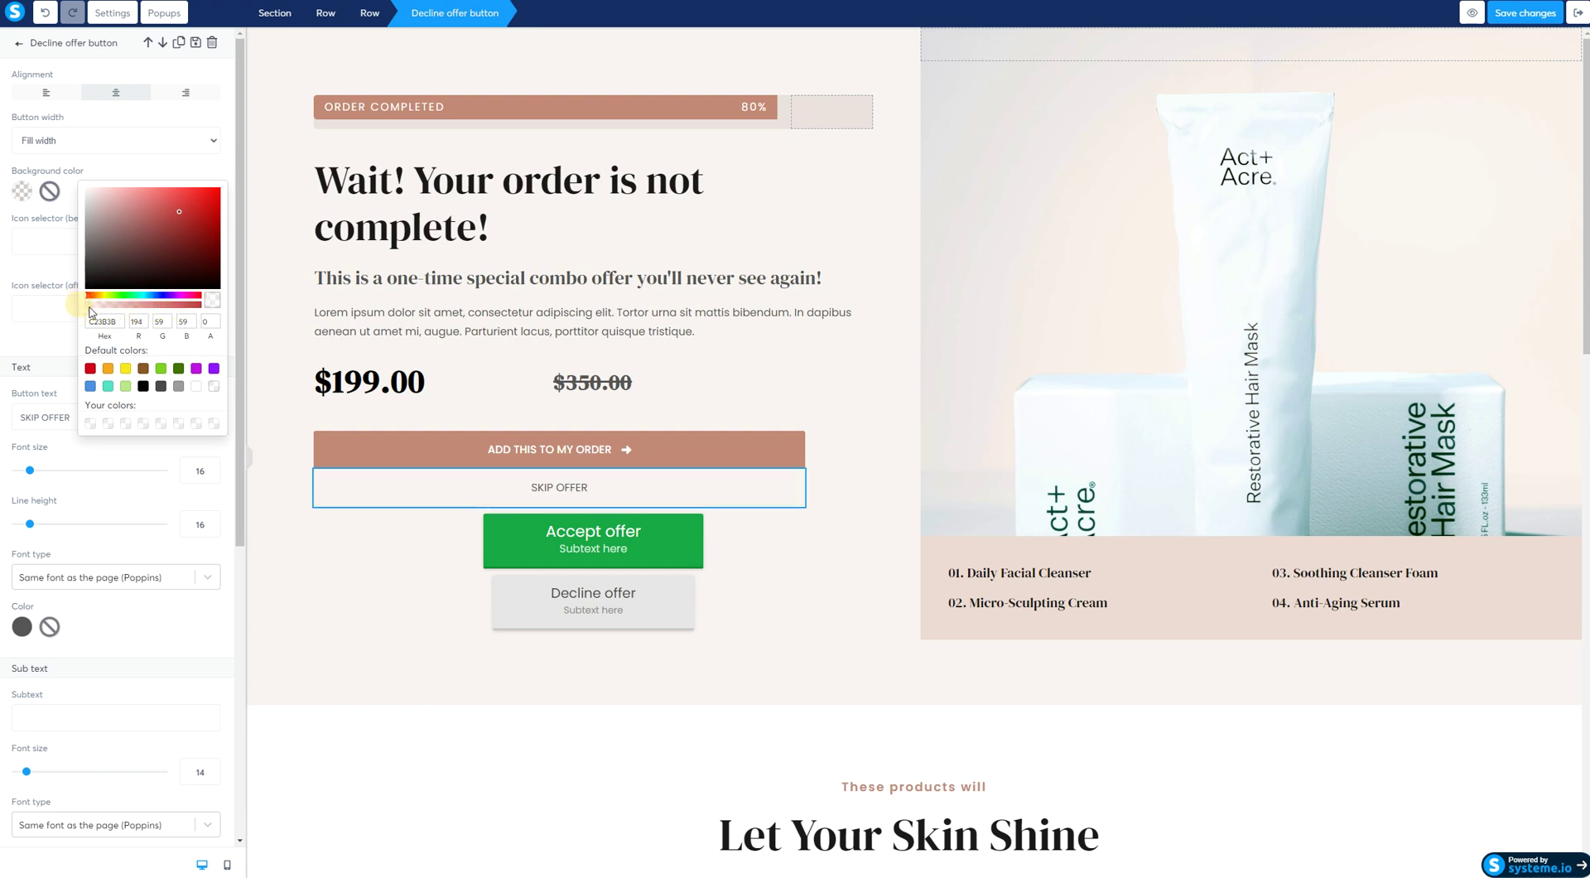
pyautogui.click(832, 568)
pyautogui.click(851, 552)
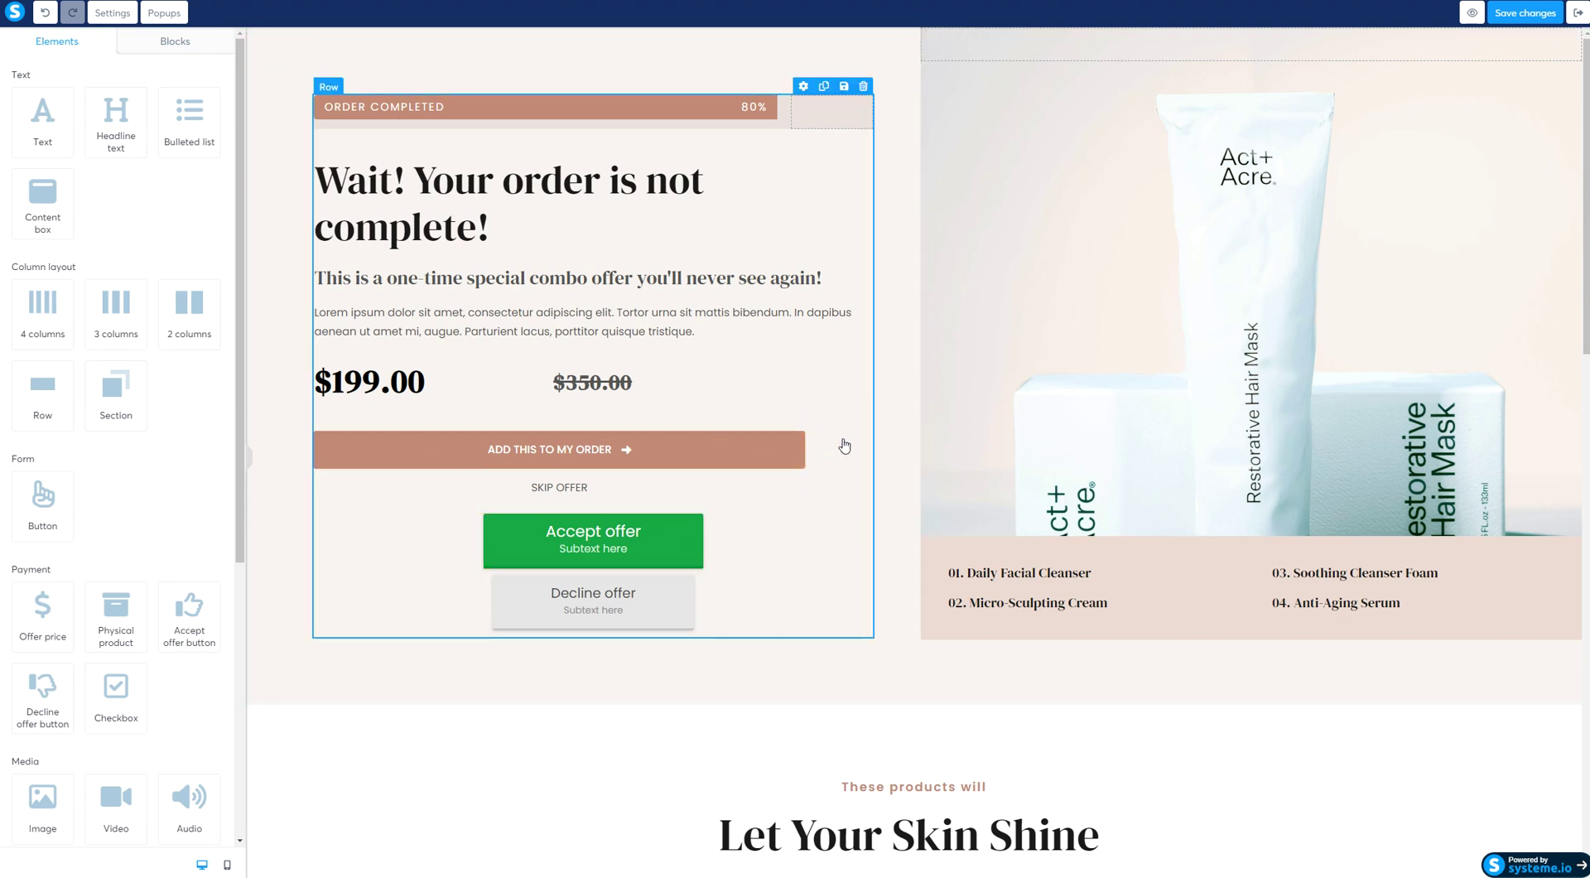
# Step: Review the new Accept offer and Decline offer button settings, then deselect them
pyautogui.click(360, 516)
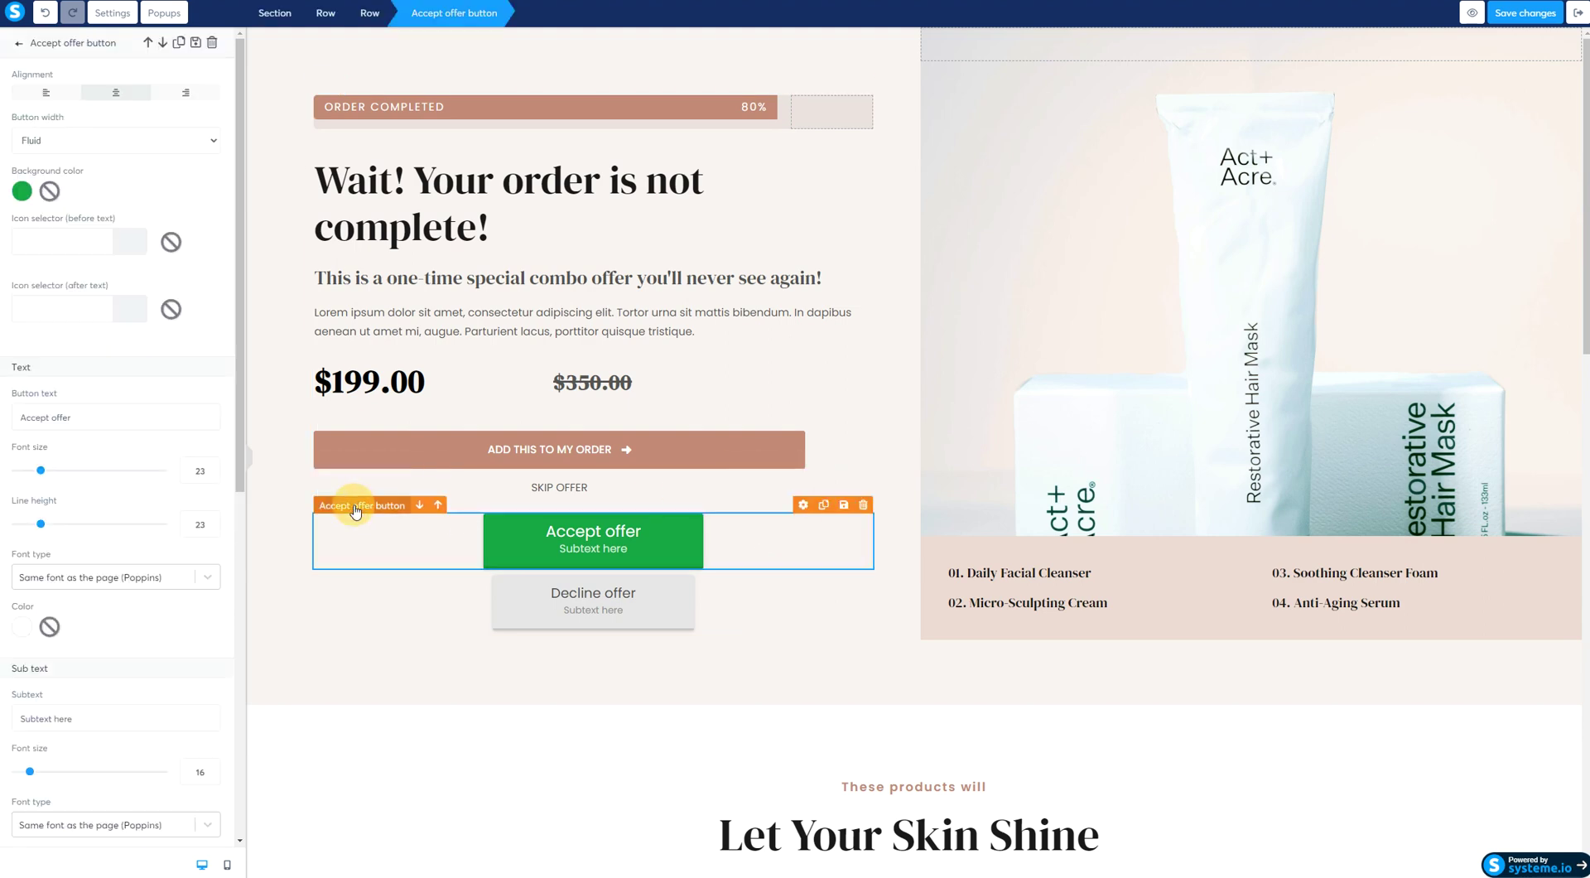
pyautogui.click(607, 601)
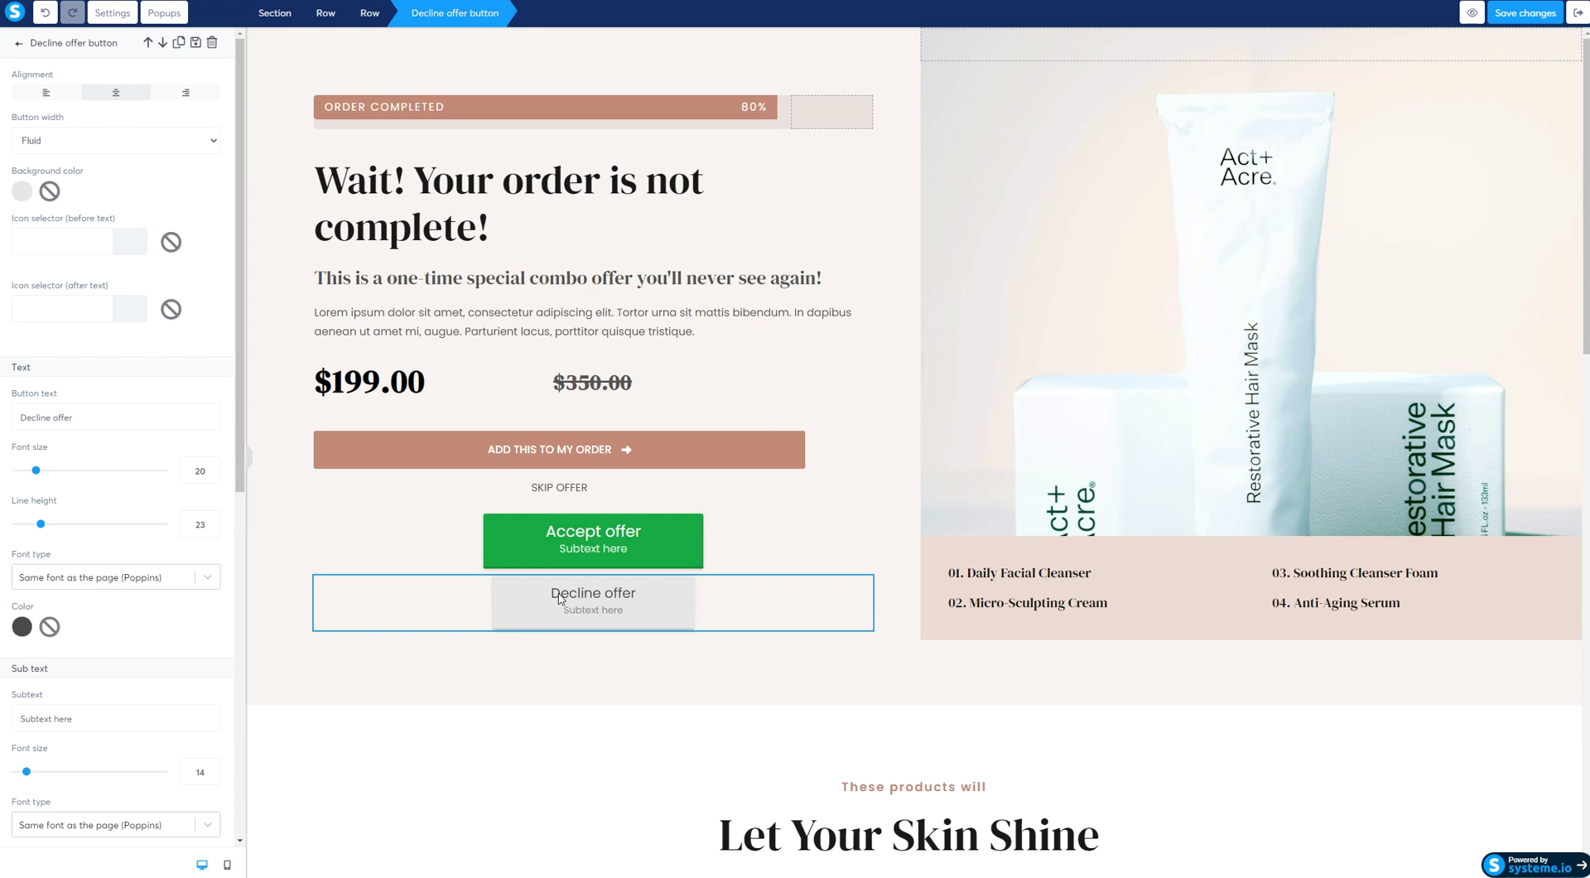
pyautogui.scroll(-7, 116, 414)
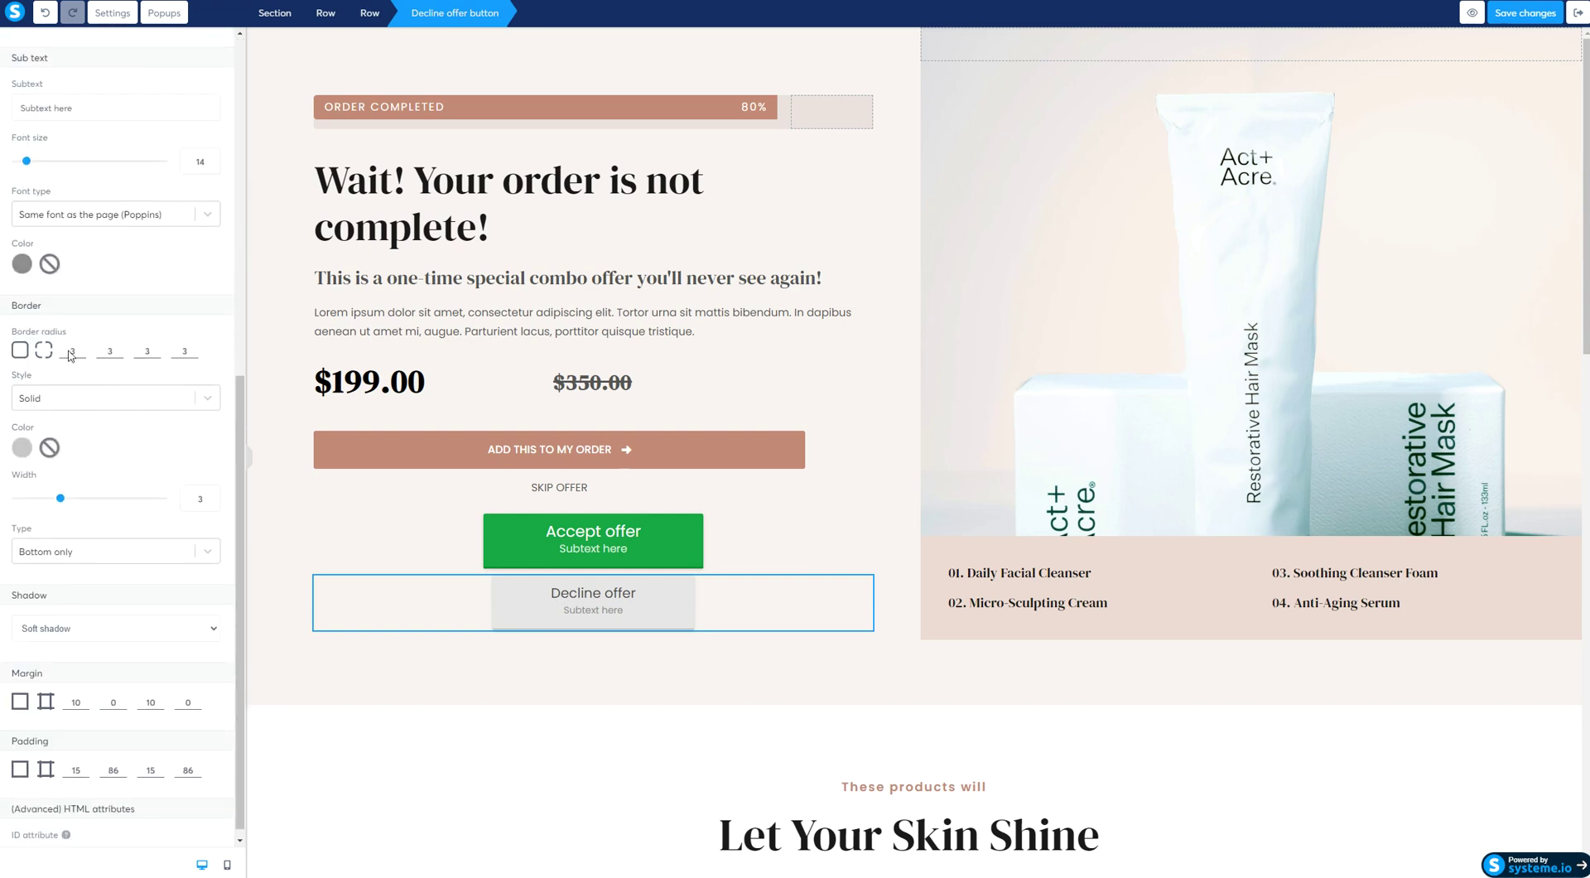
pyautogui.scroll(8, 84, 521)
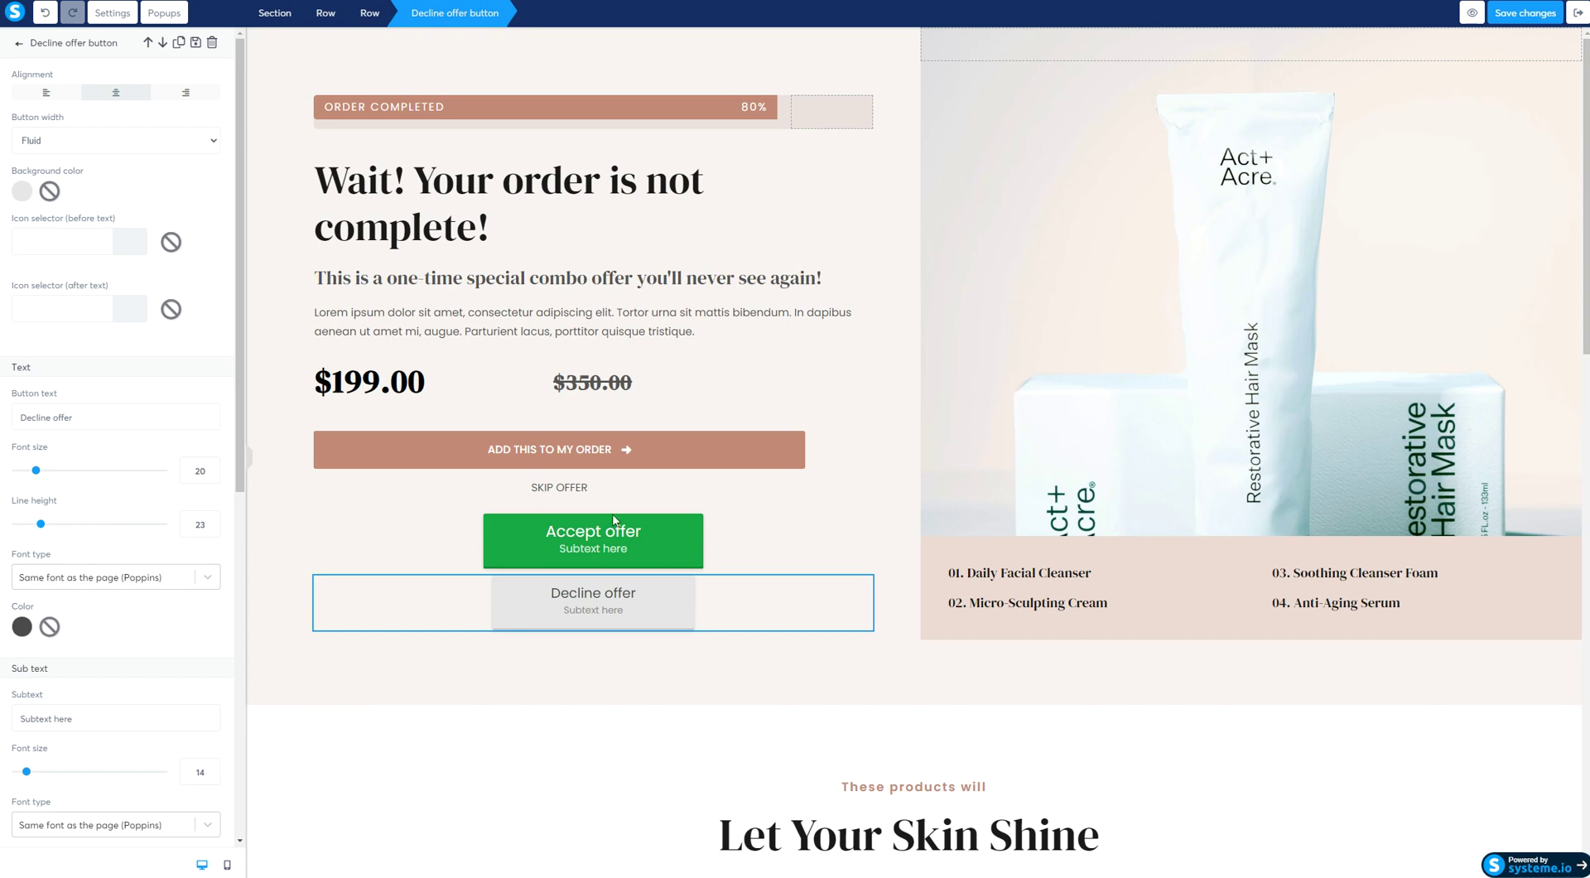
pyautogui.press('Escape')
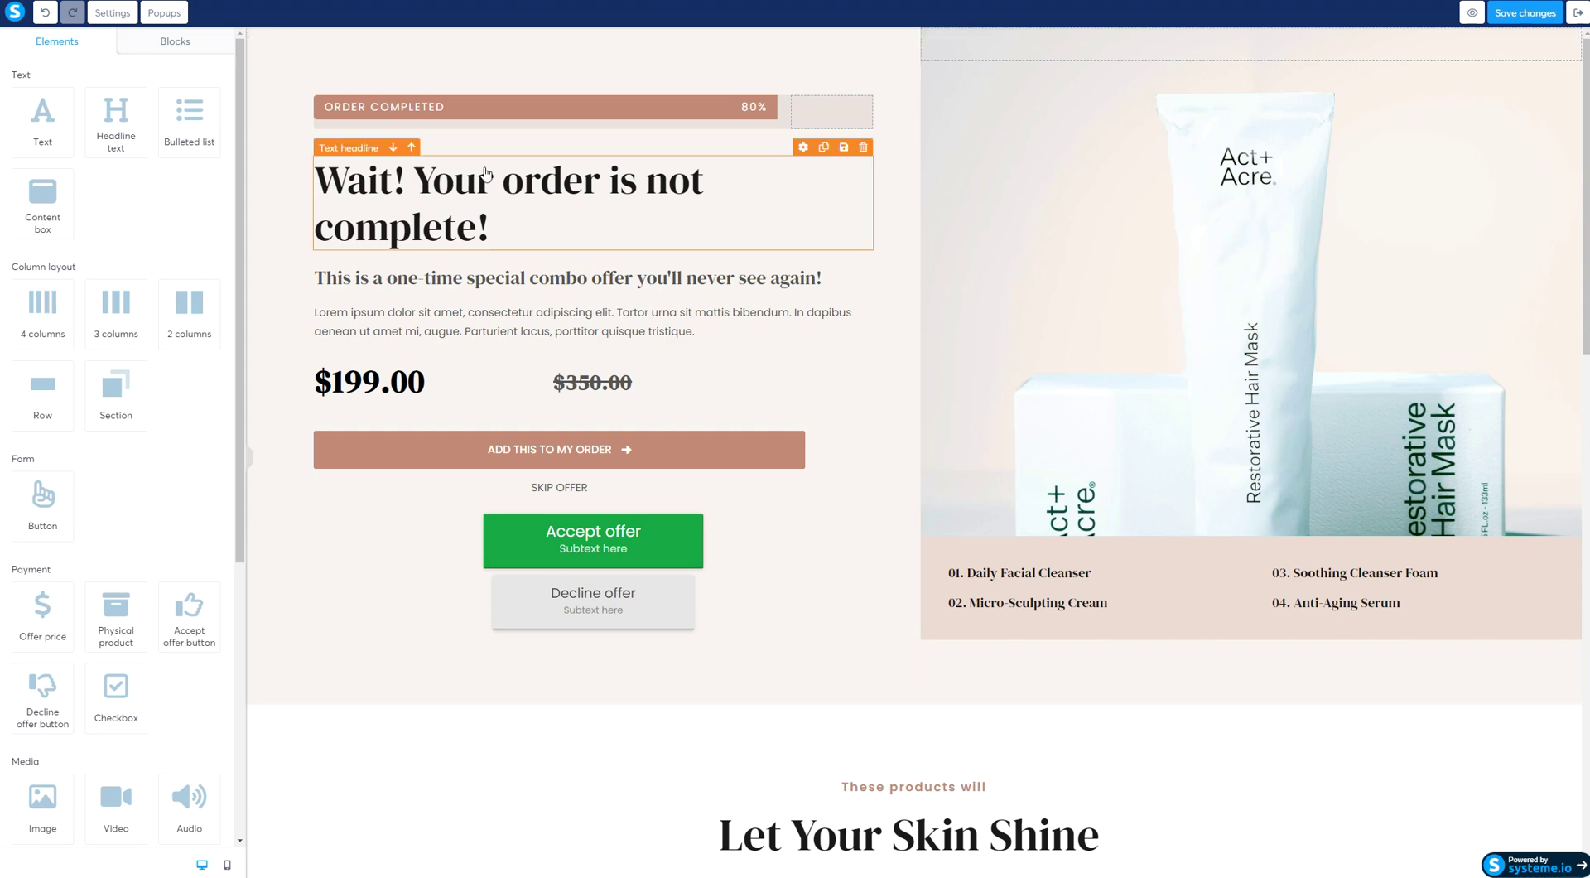
# Step: Delete the Accept offer and Decline offer buttons, confirming each, and save the page
pyautogui.click(863, 504)
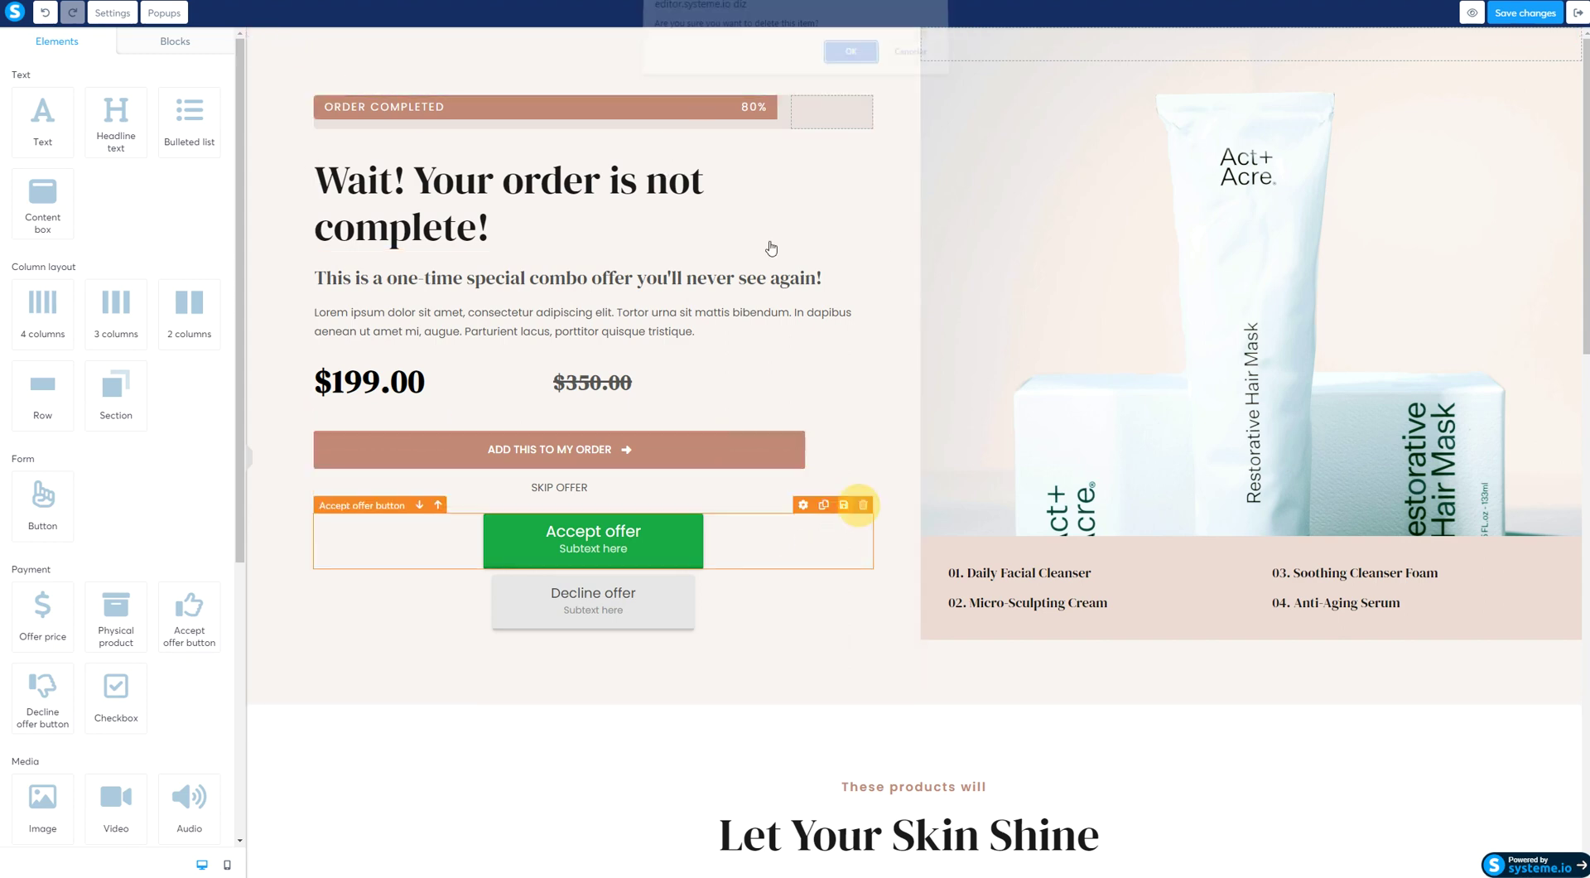
pyautogui.press('Return')
pyautogui.click(861, 506)
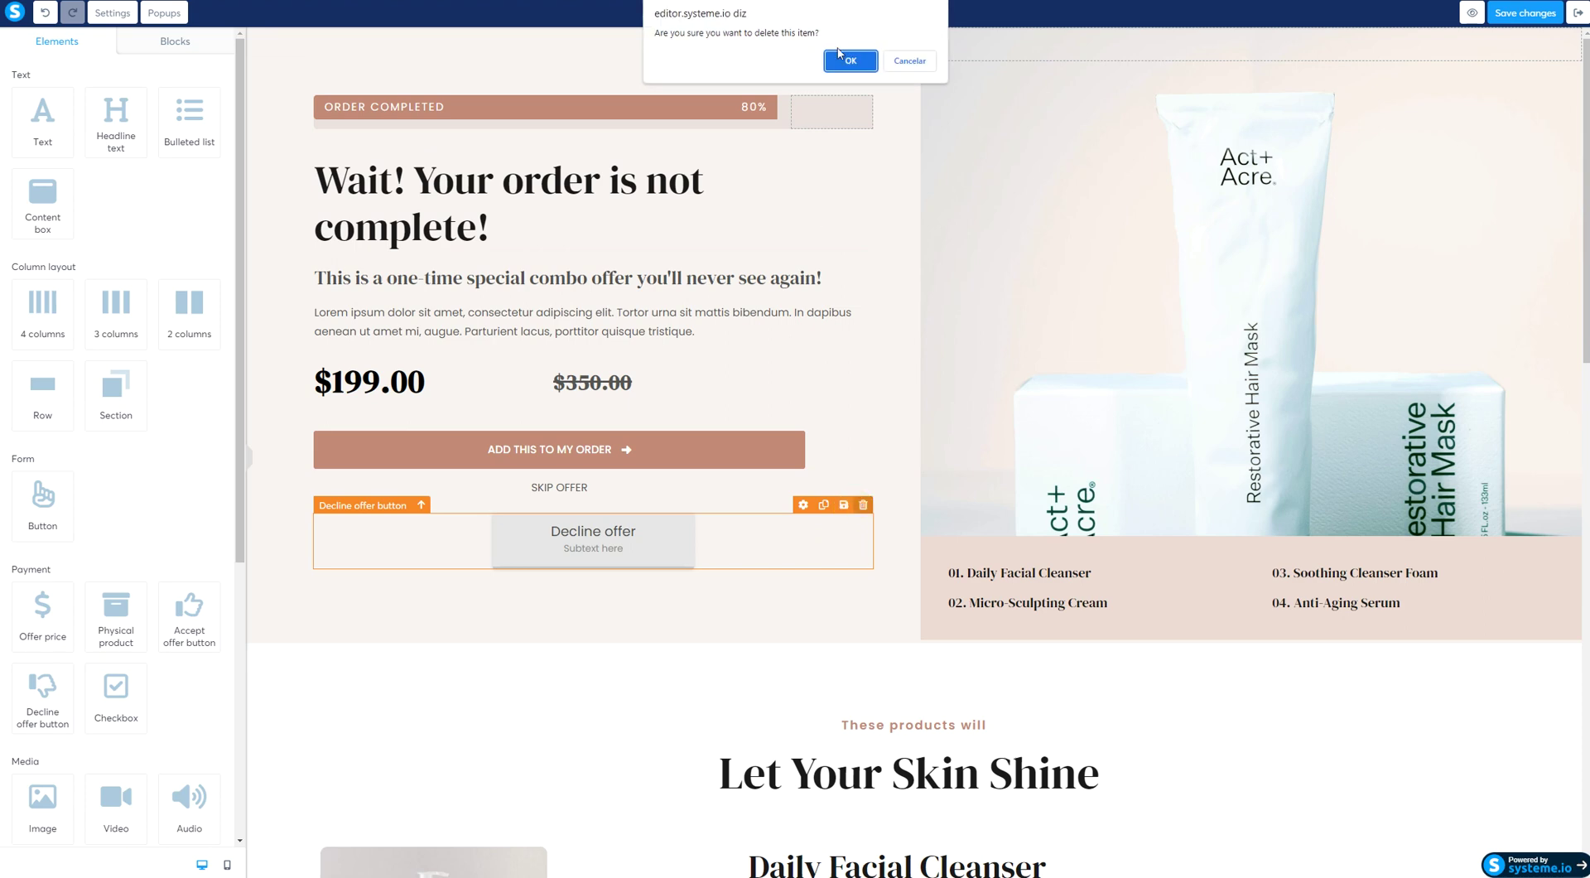
pyautogui.press('Return')
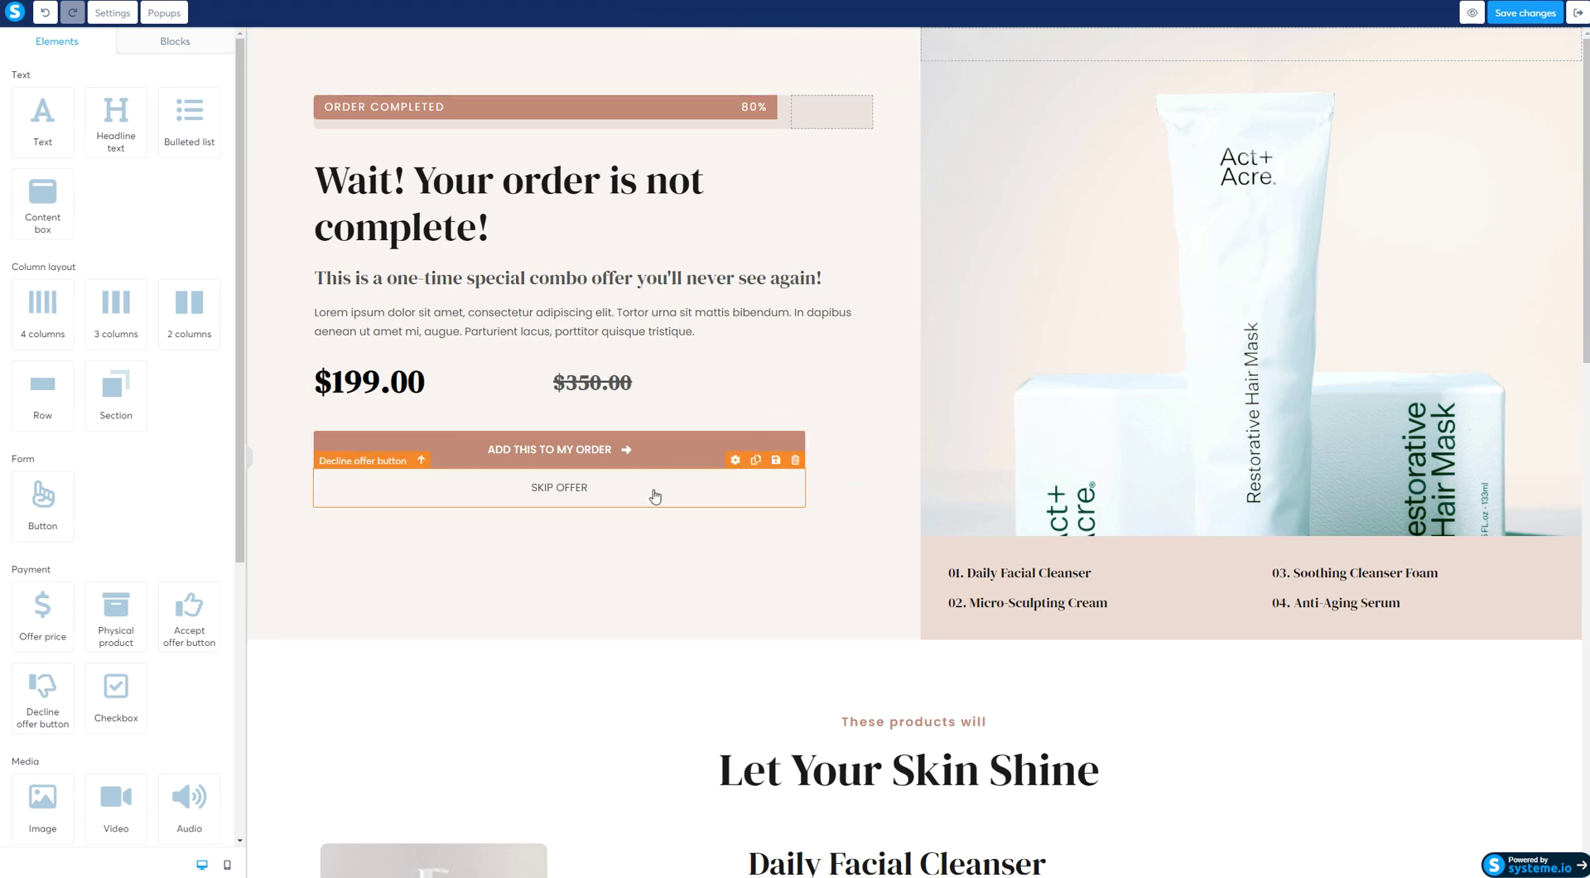
pyautogui.click(1524, 18)
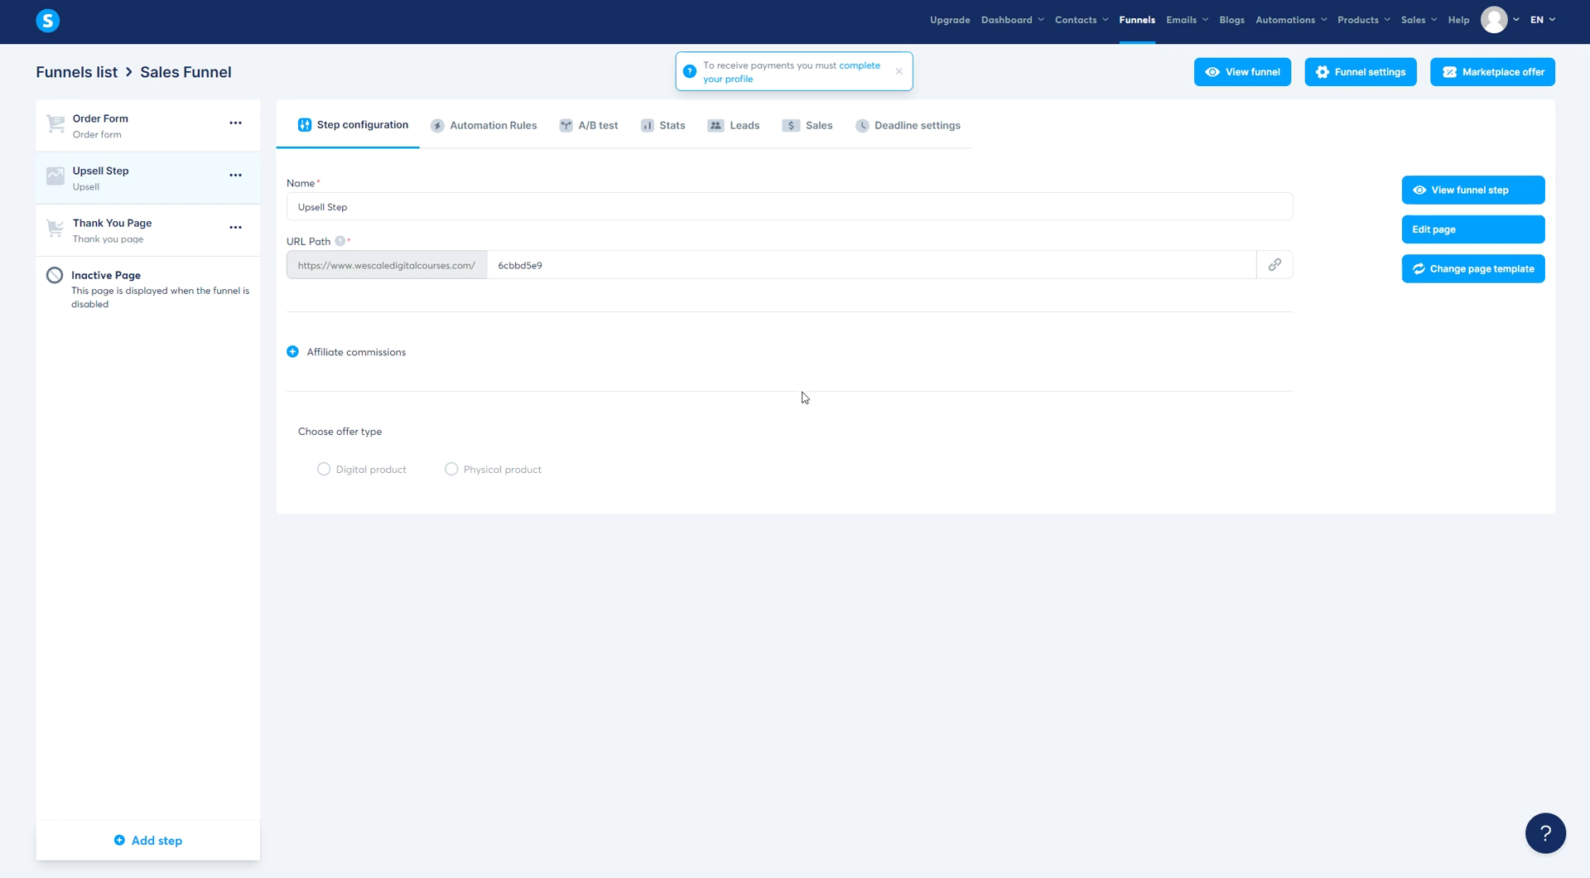
# Step: Make the offer a Digital product and add a TEST COURSE full-access course resource
pyautogui.click(511, 468)
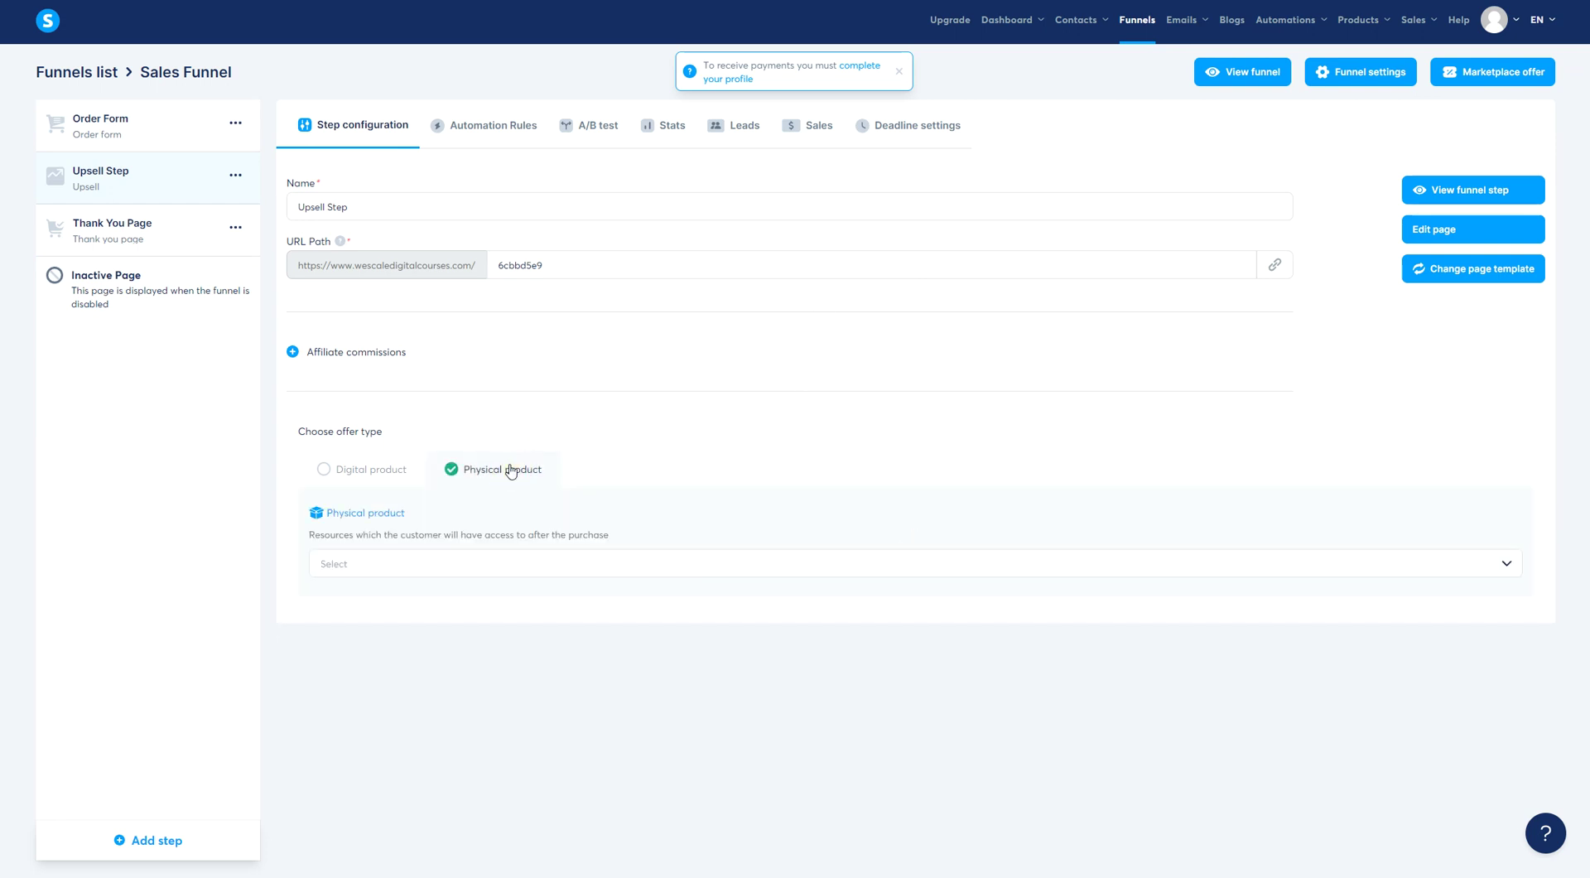
pyautogui.click(457, 563)
pyautogui.click(414, 593)
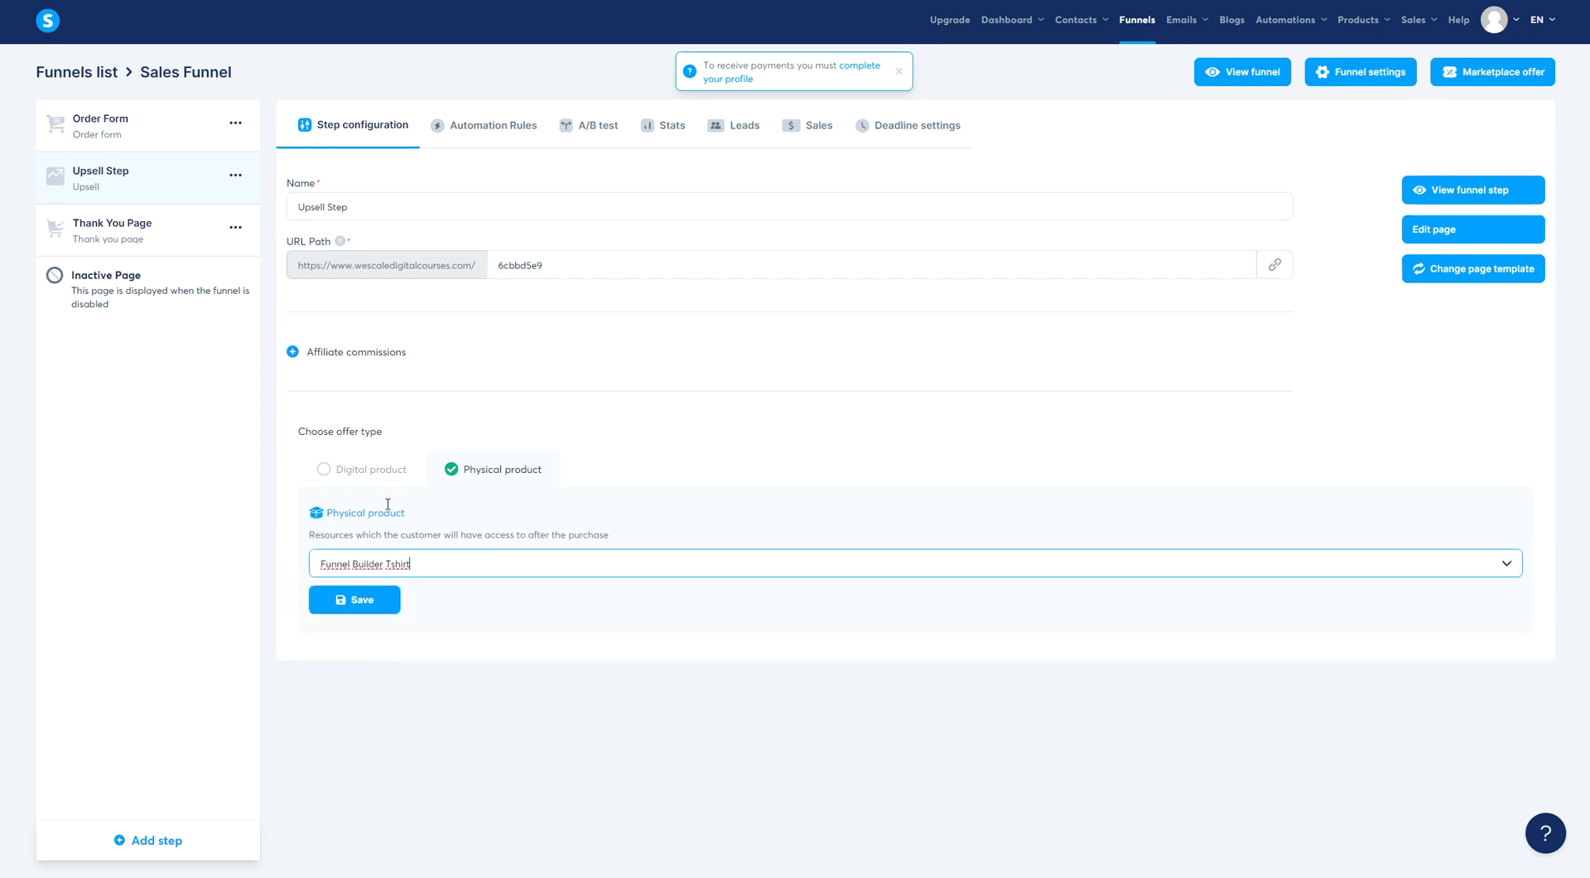
pyautogui.click(351, 467)
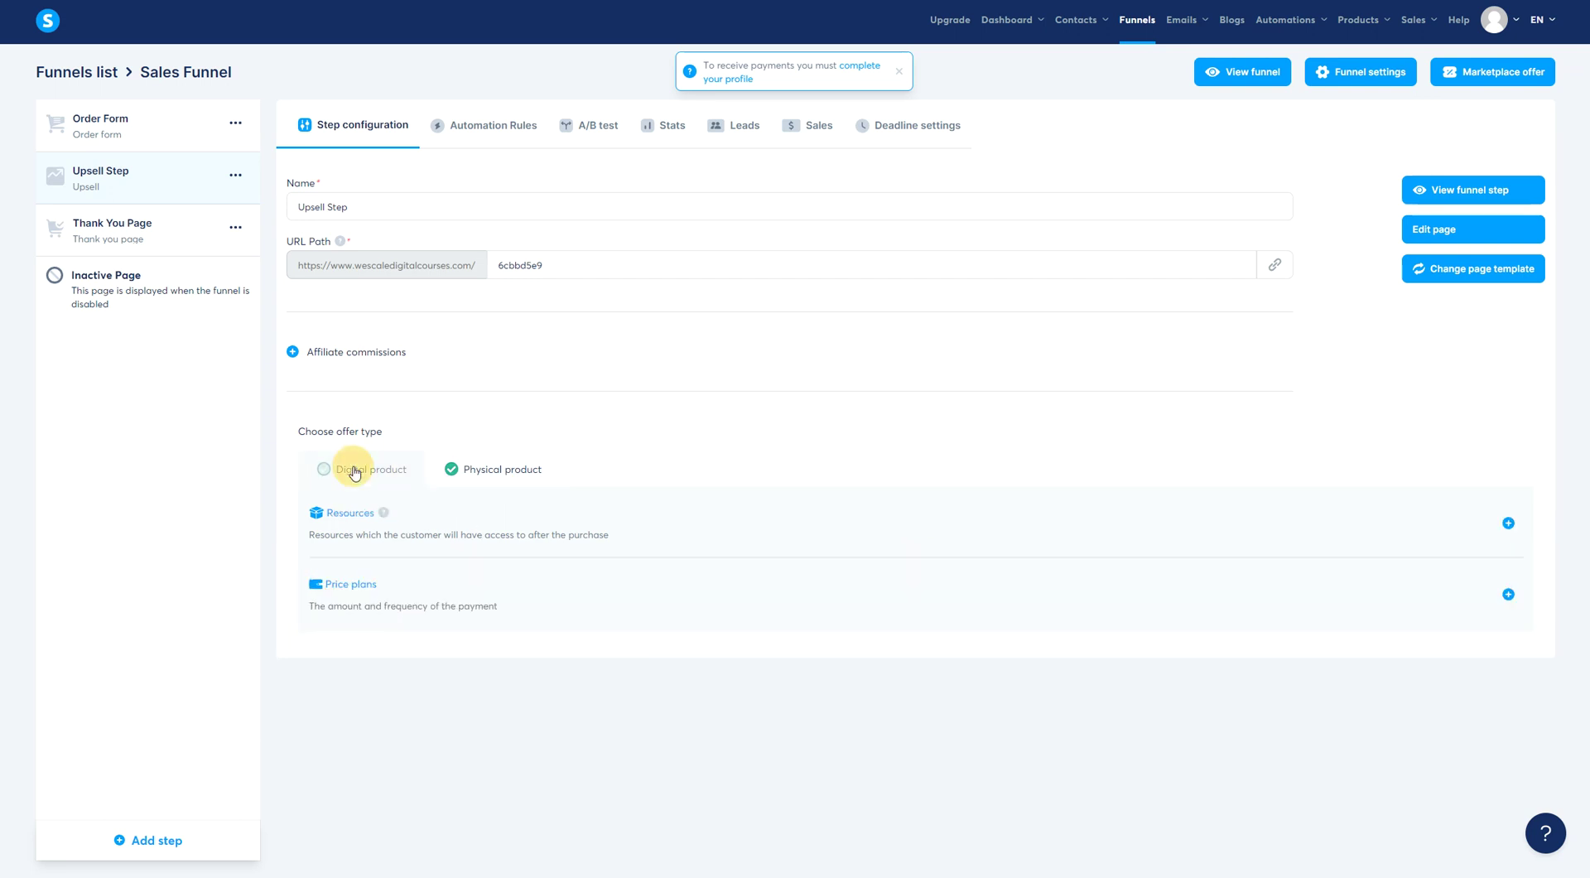
pyautogui.click(1507, 523)
pyautogui.click(429, 573)
pyautogui.click(383, 602)
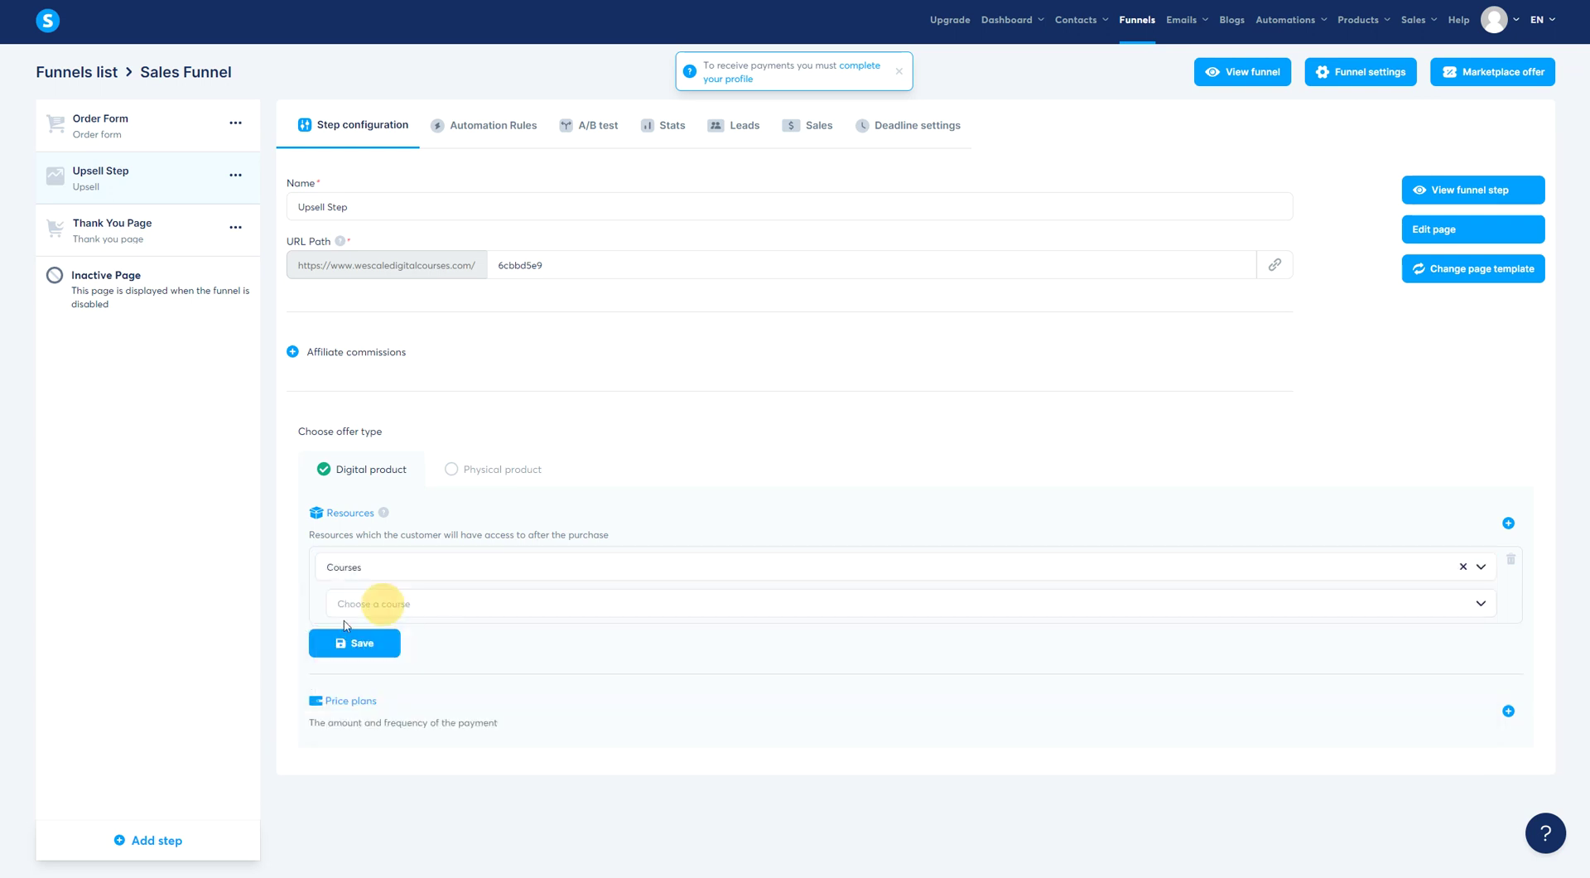
pyautogui.click(376, 633)
pyautogui.click(425, 640)
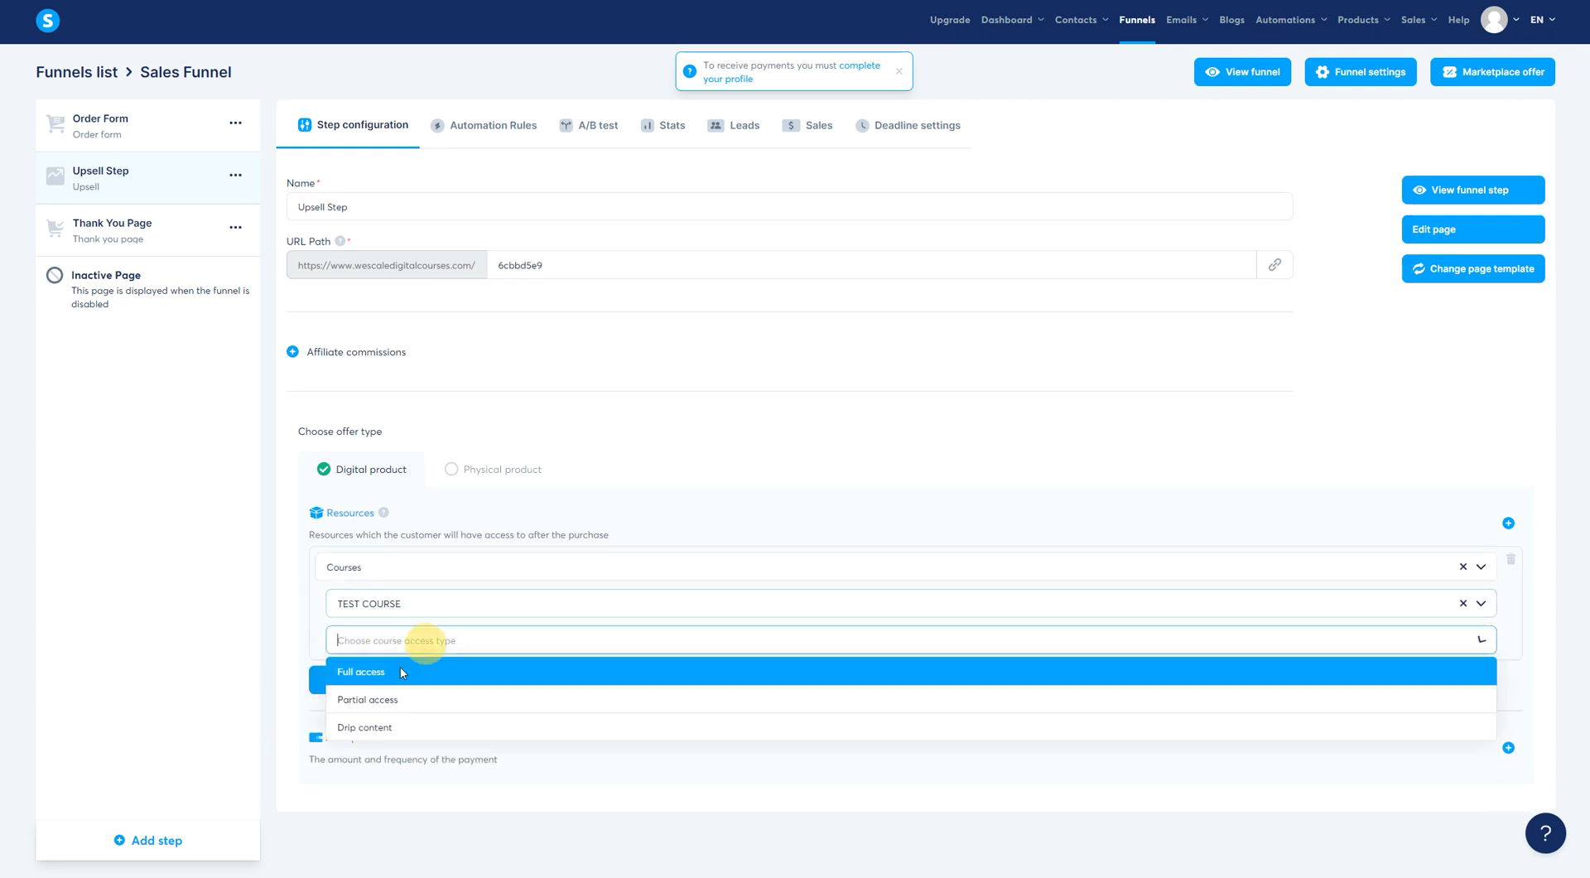
pyautogui.click(399, 672)
pyautogui.click(351, 750)
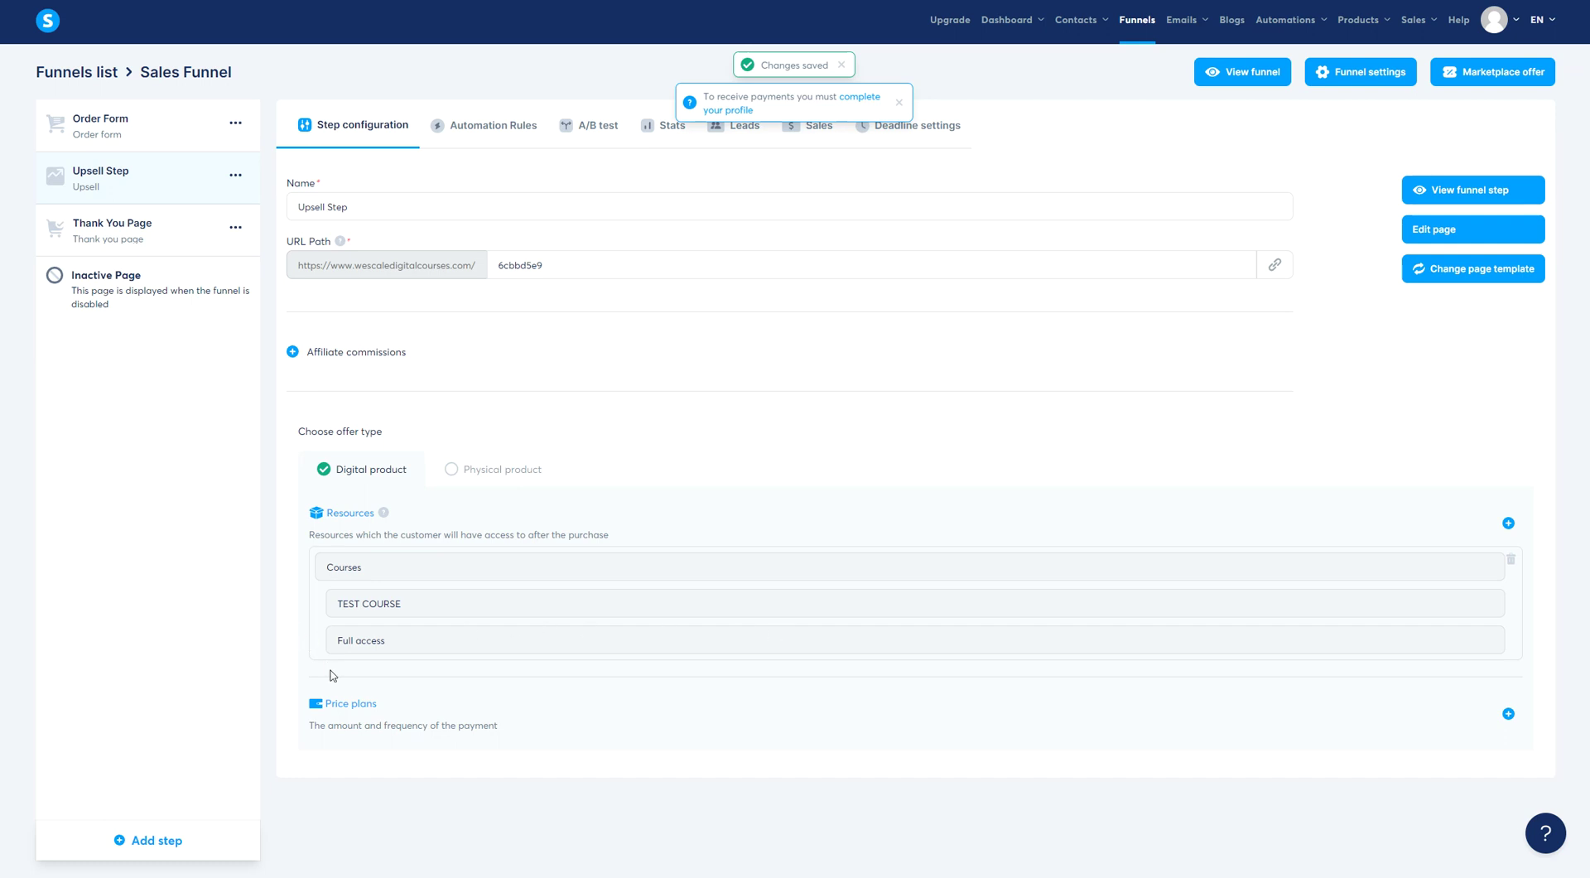
# Step: Attach the one-time payment price plan 'course' to the offer and save it
pyautogui.click(1508, 715)
pyautogui.scroll(-2, 337, 664)
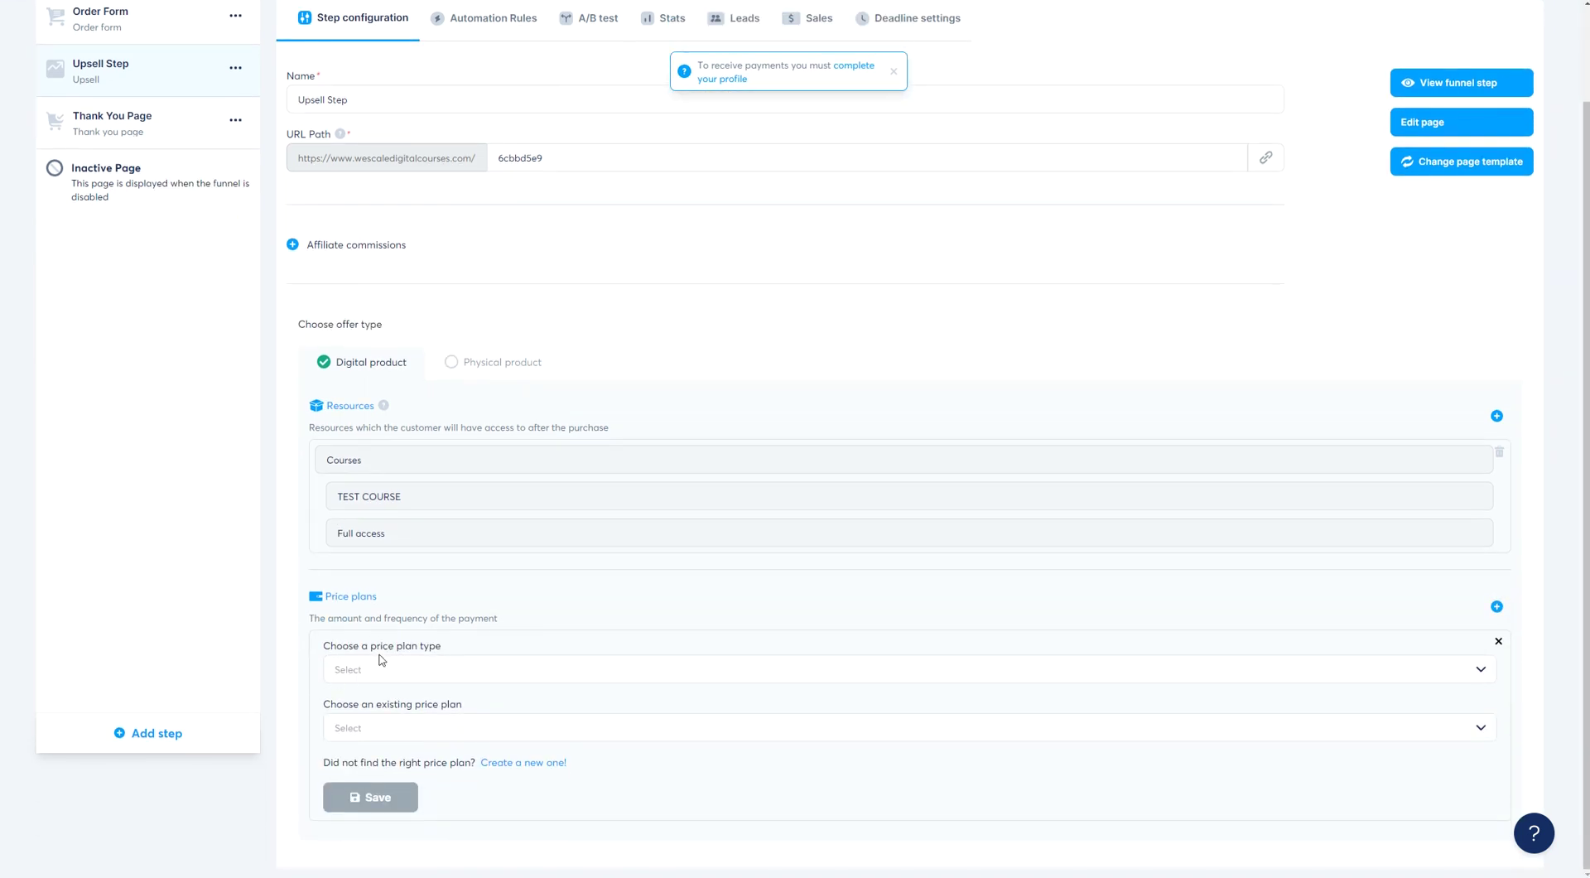
pyautogui.click(373, 663)
pyautogui.click(366, 703)
pyautogui.click(377, 724)
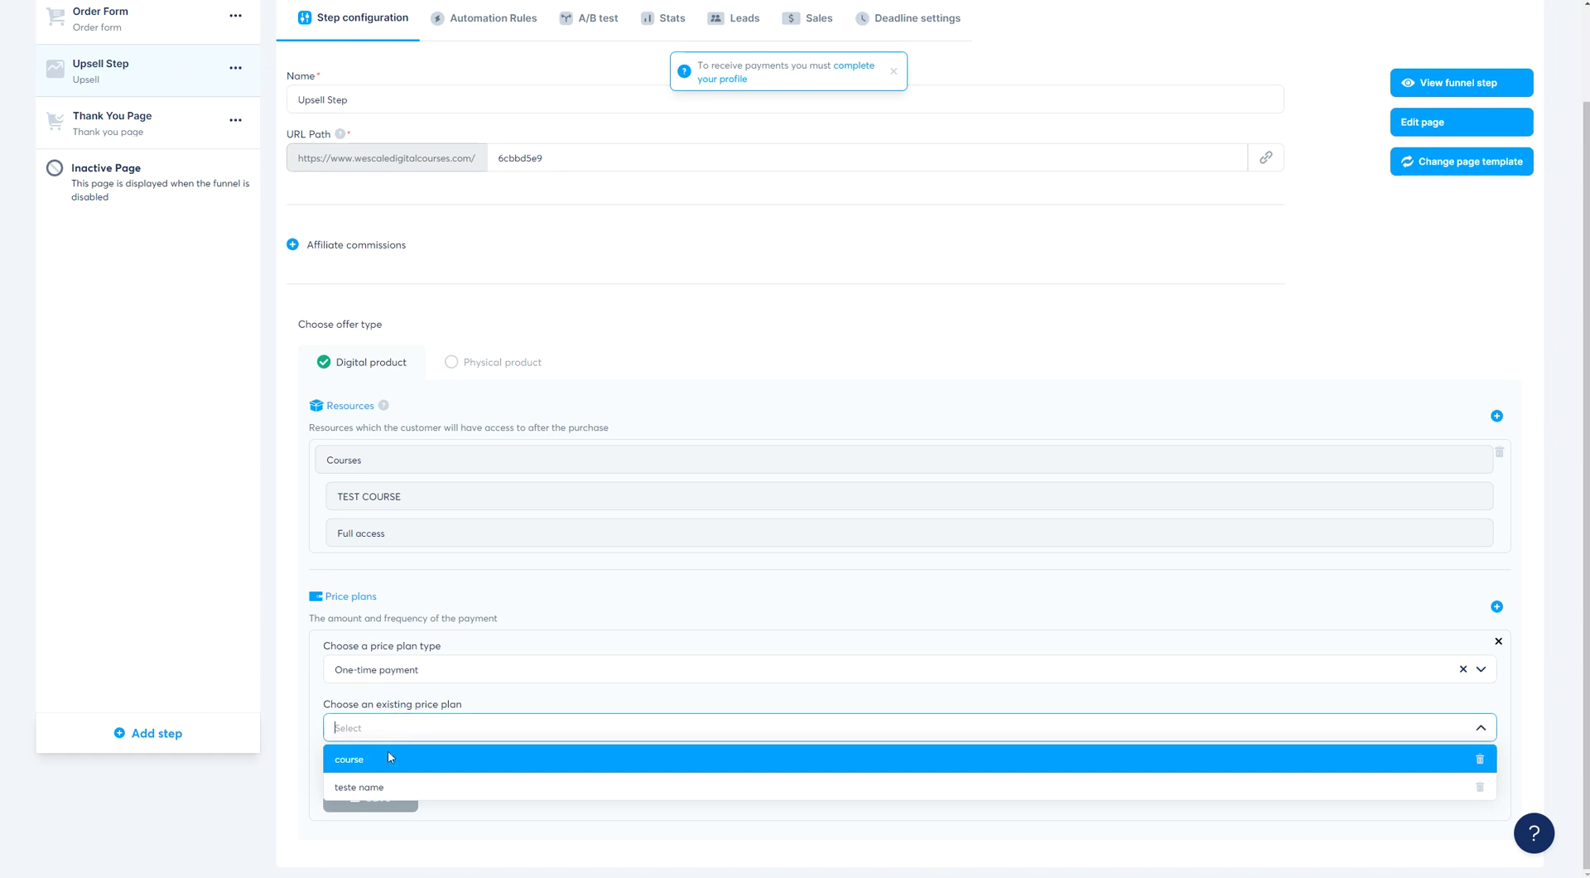
pyautogui.write('course')
pyautogui.press('Return')
pyautogui.scroll(-3, 371, 787)
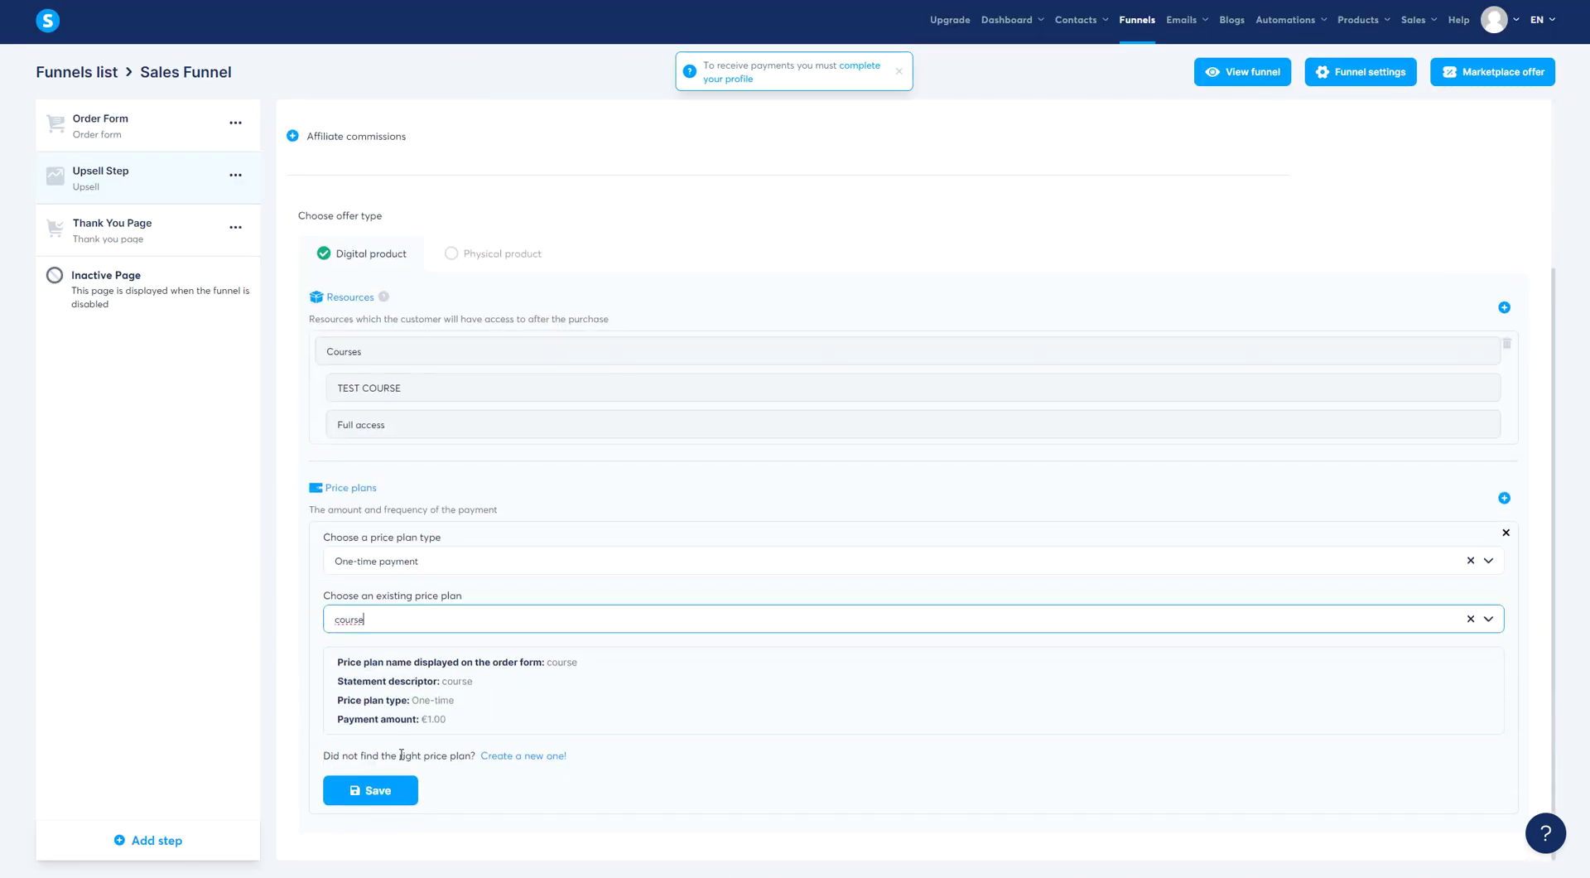
pyautogui.click(356, 799)
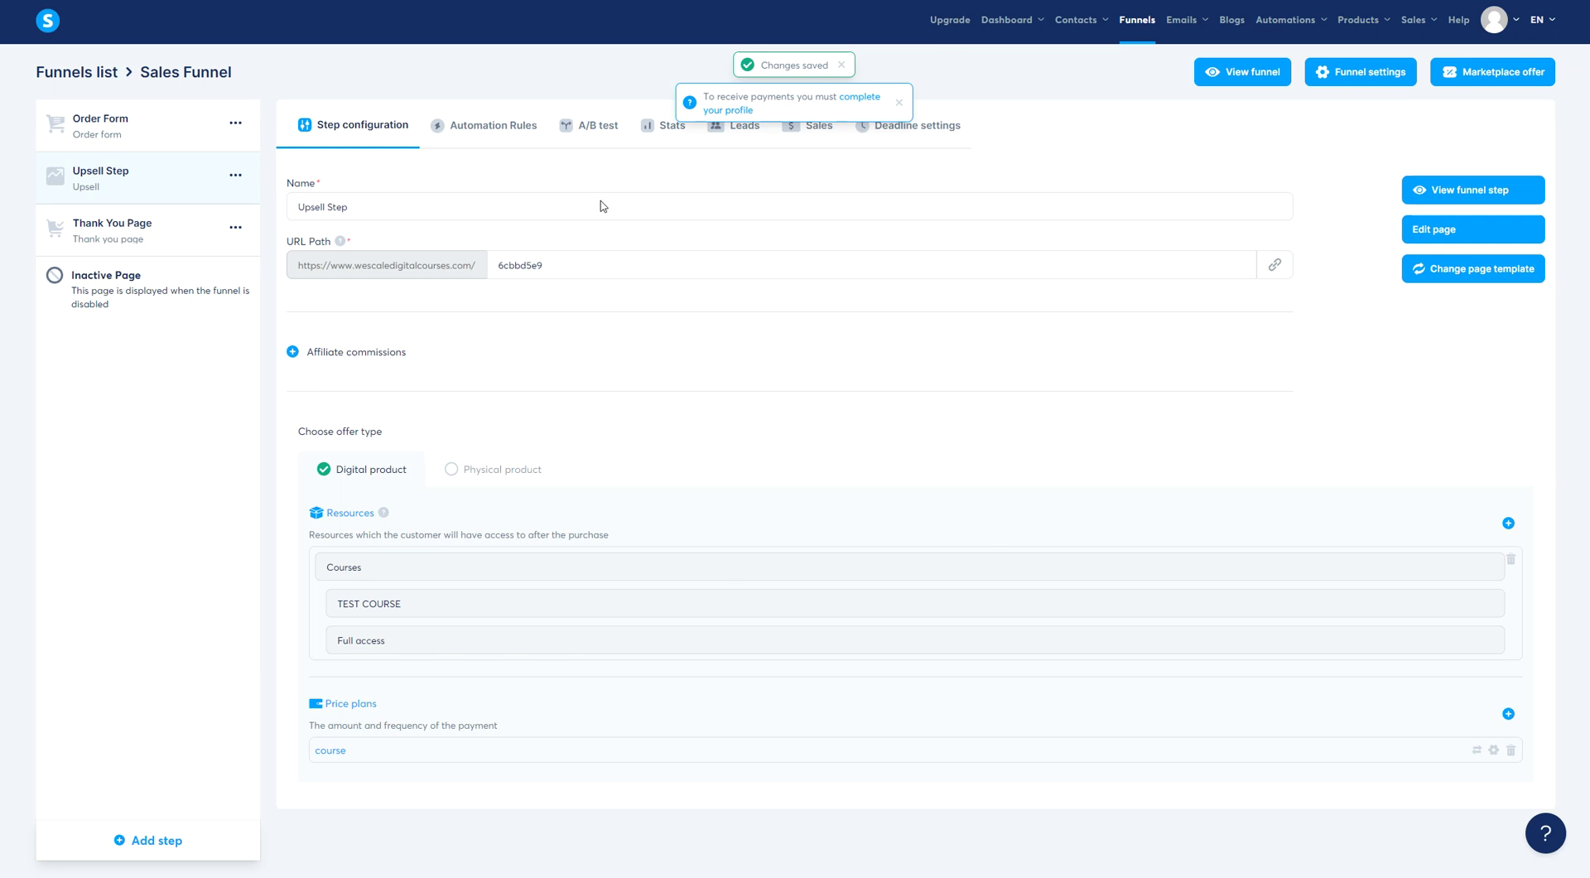
pyautogui.moveTo(768, 59); pyautogui.dragTo(824, 61)
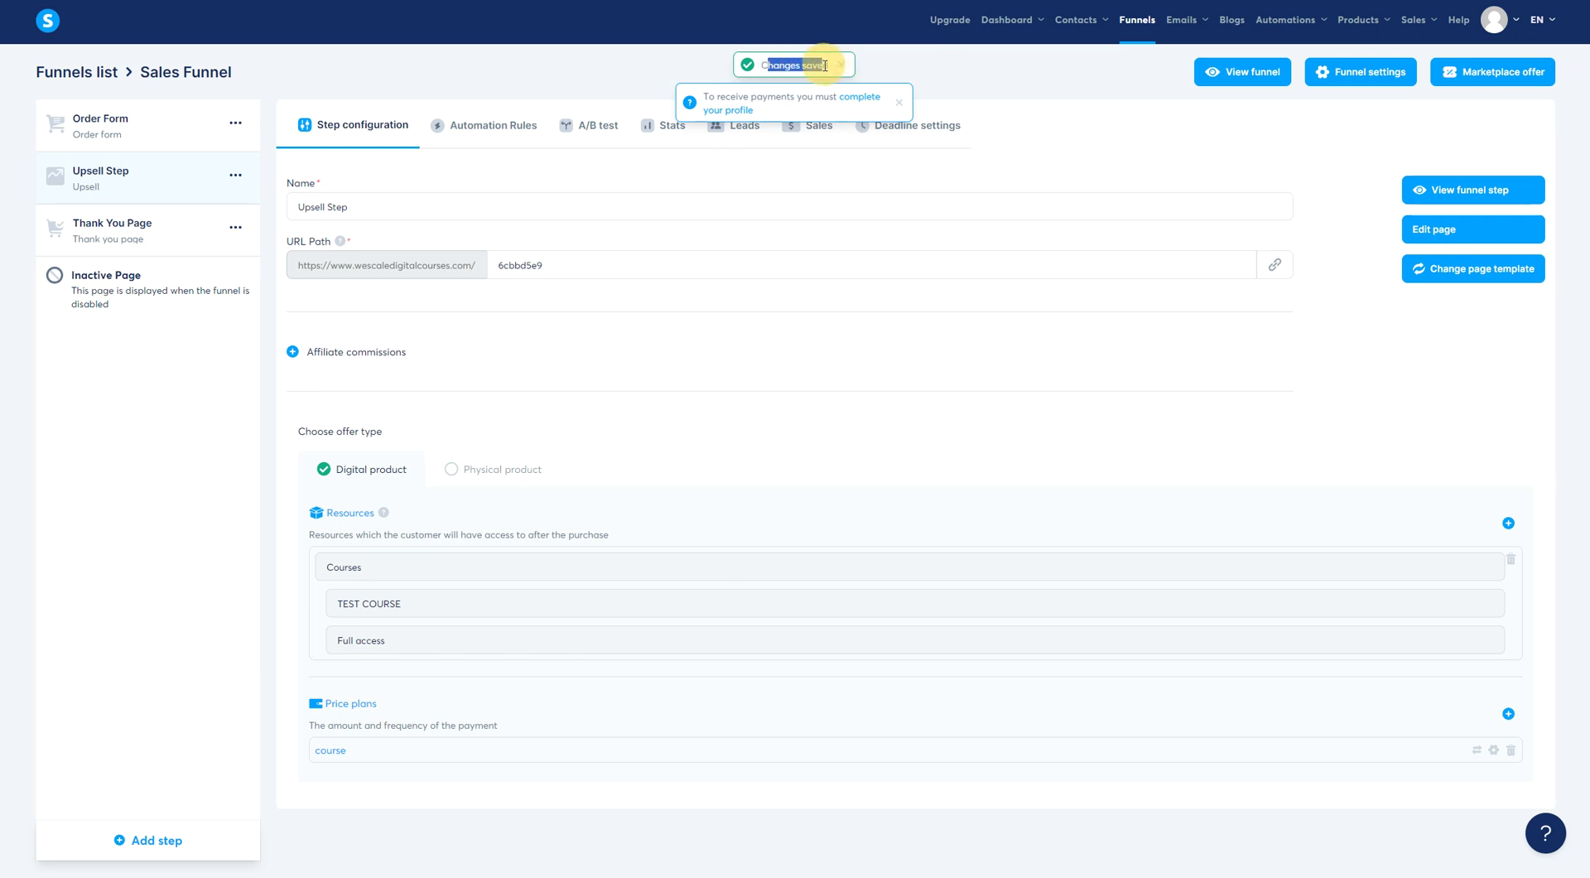
pyautogui.click(1449, 231)
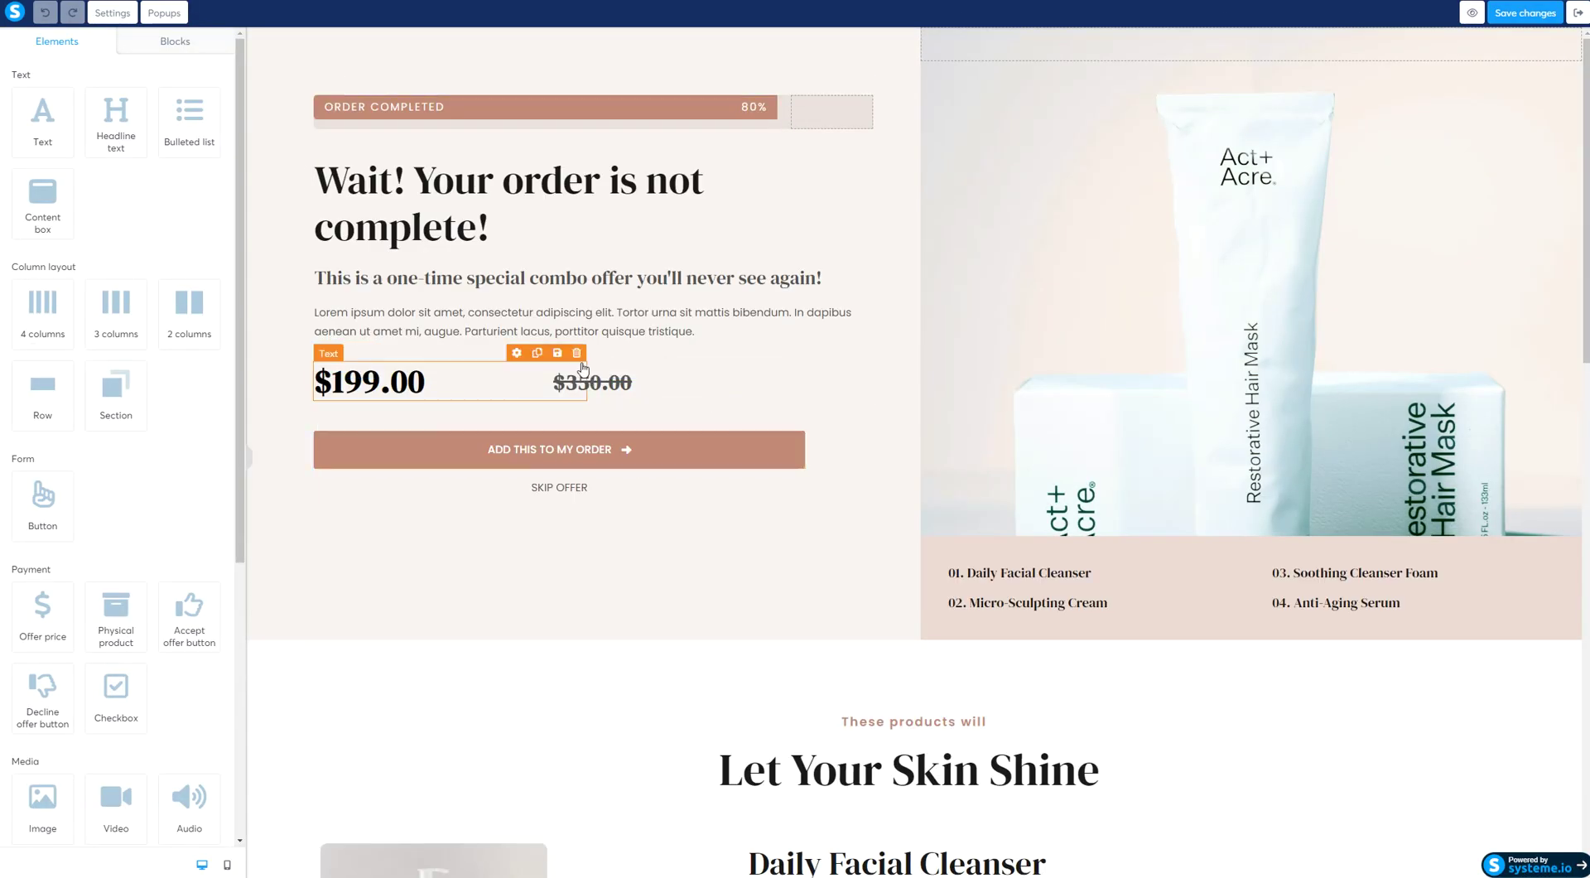
pyautogui.click(573, 455)
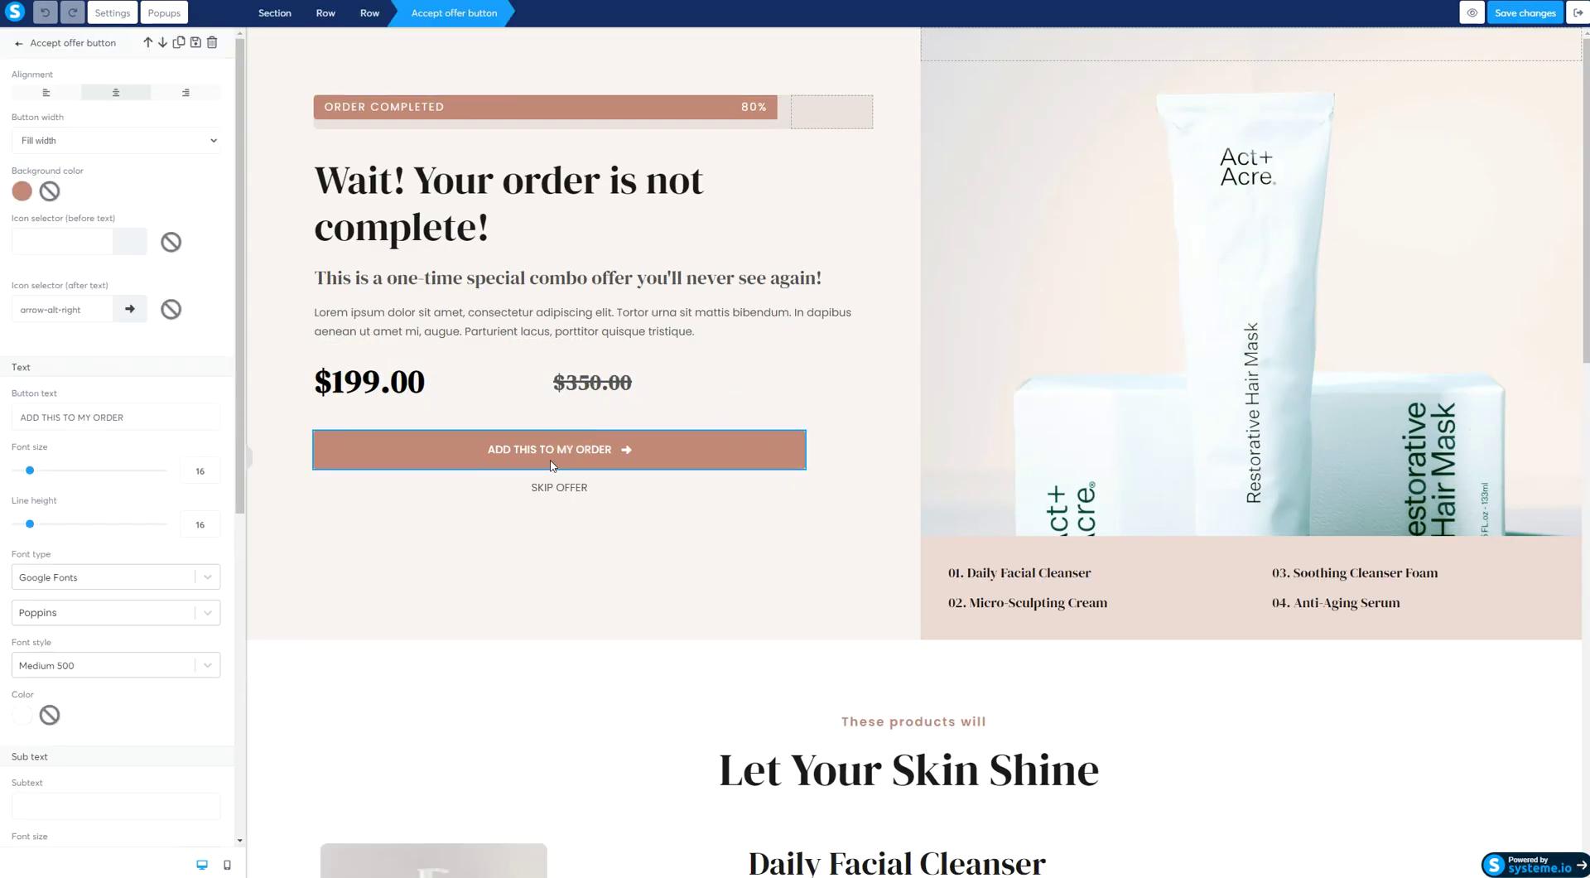
pyautogui.press('Escape')
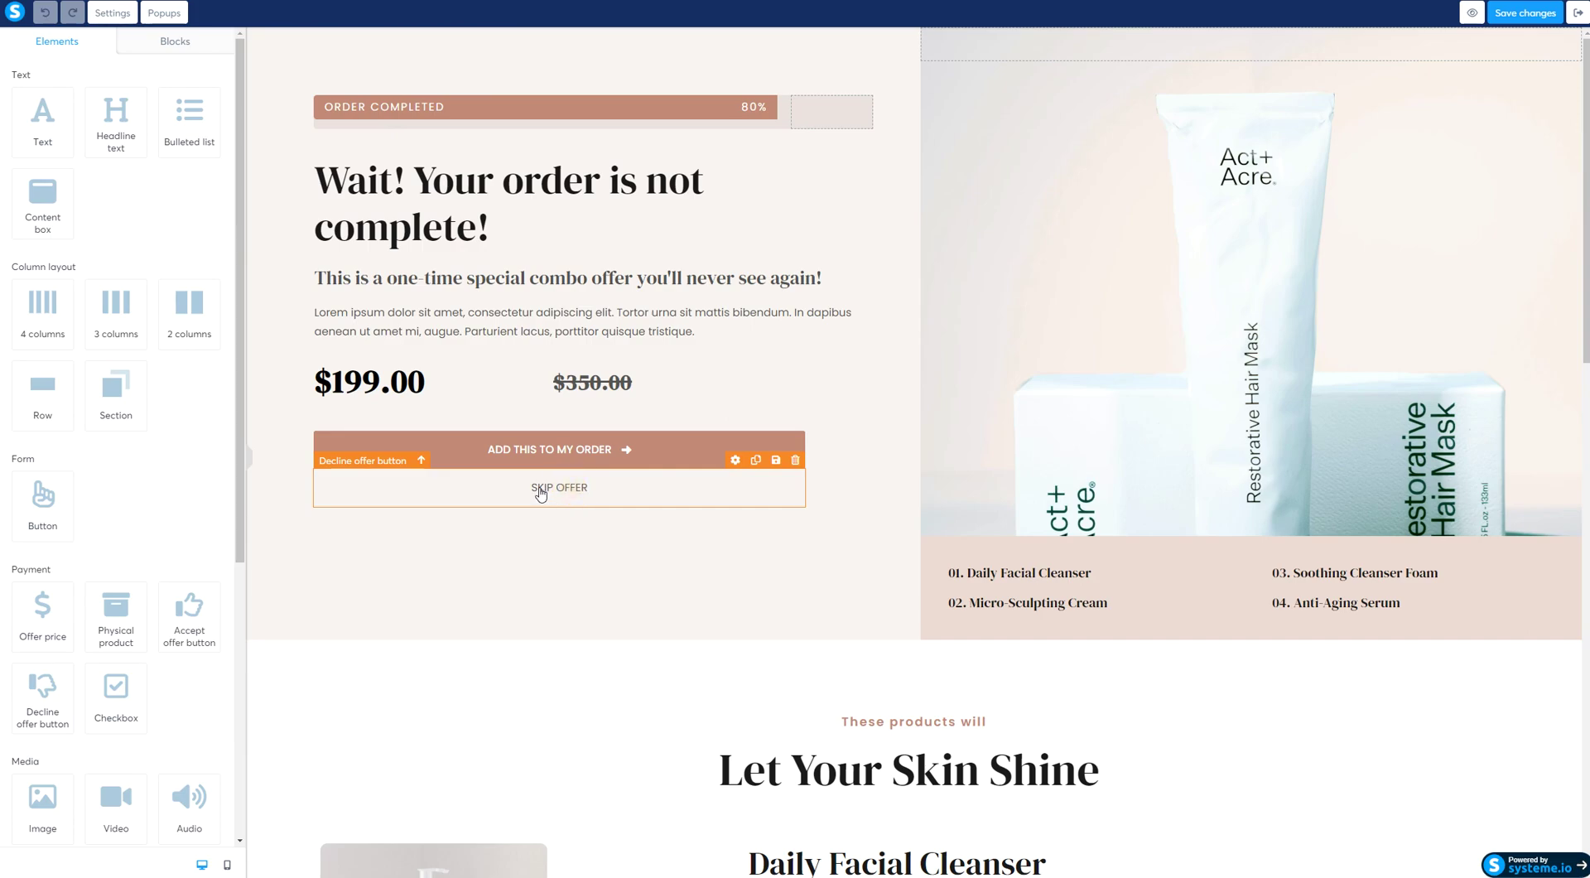
pyautogui.click(1577, 12)
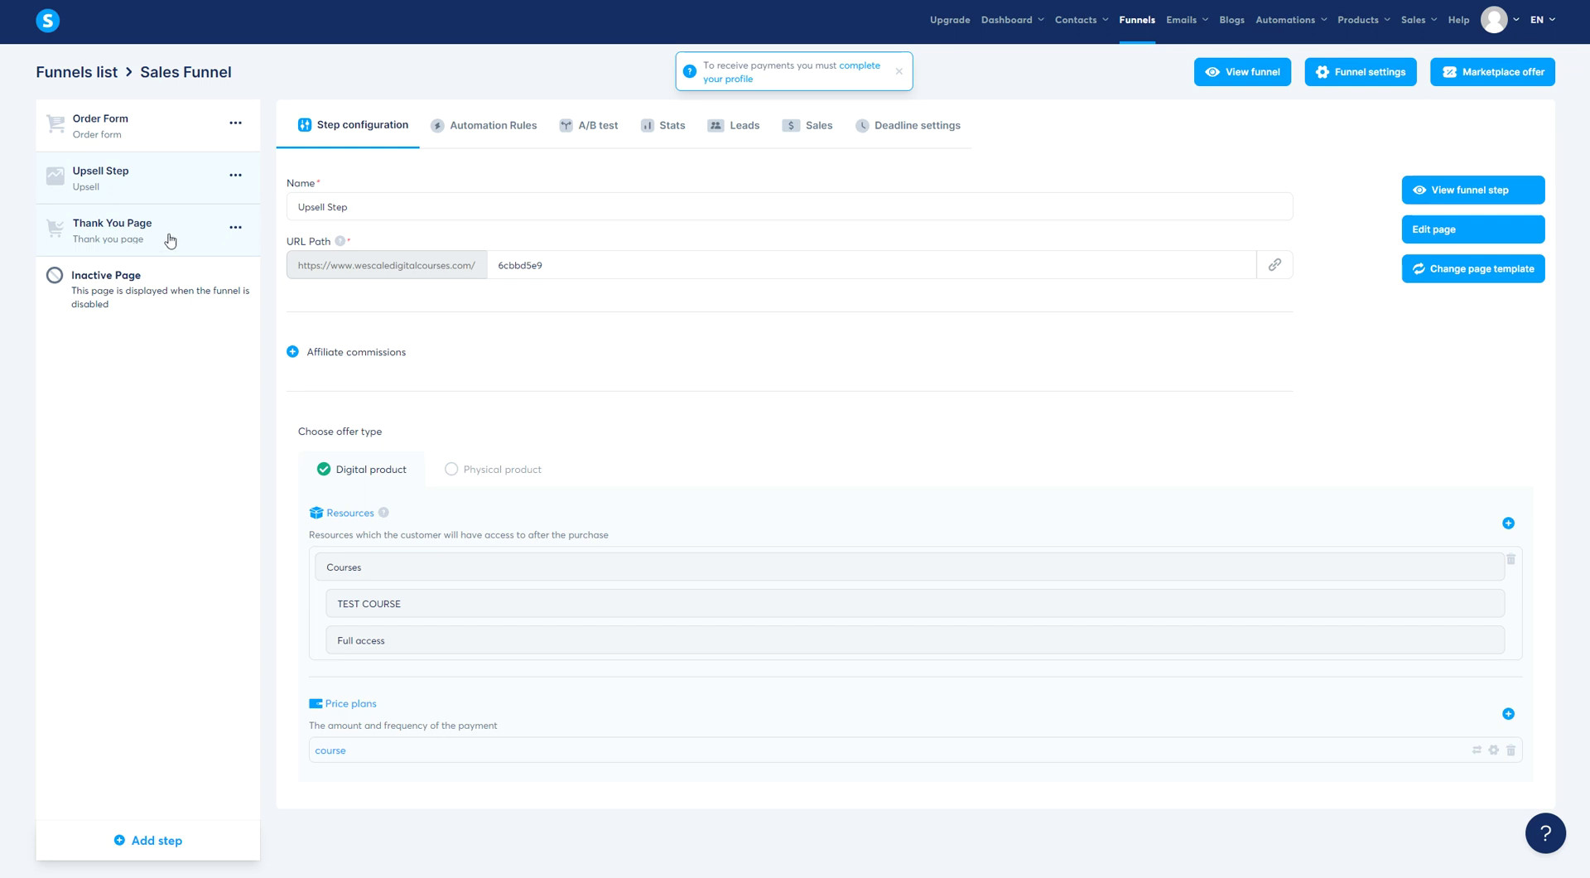
pyautogui.click(170, 241)
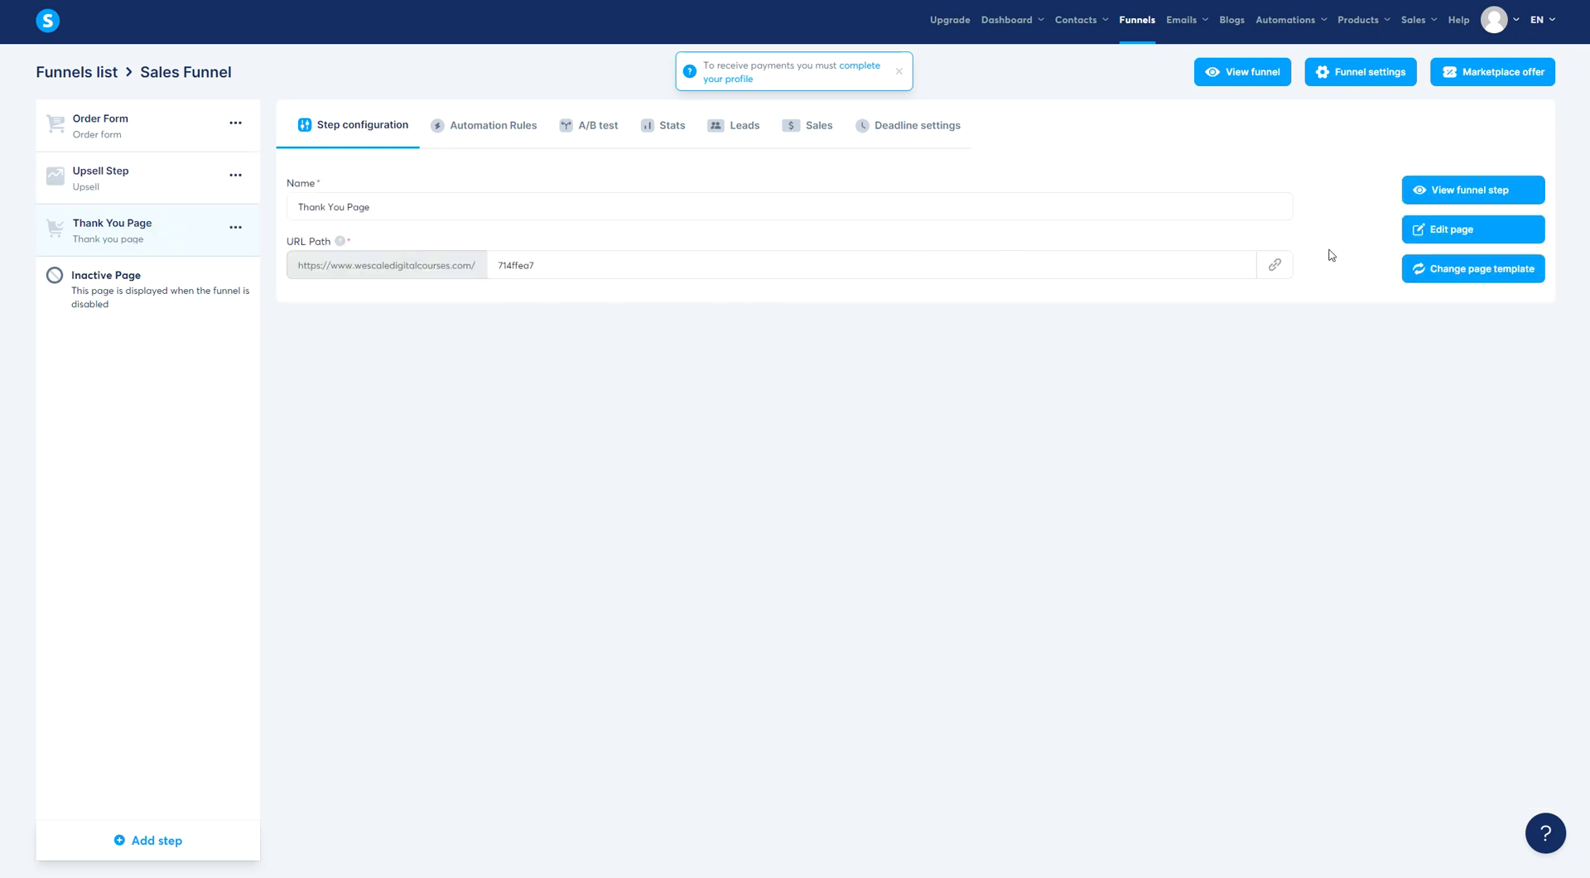
pyautogui.click(1430, 229)
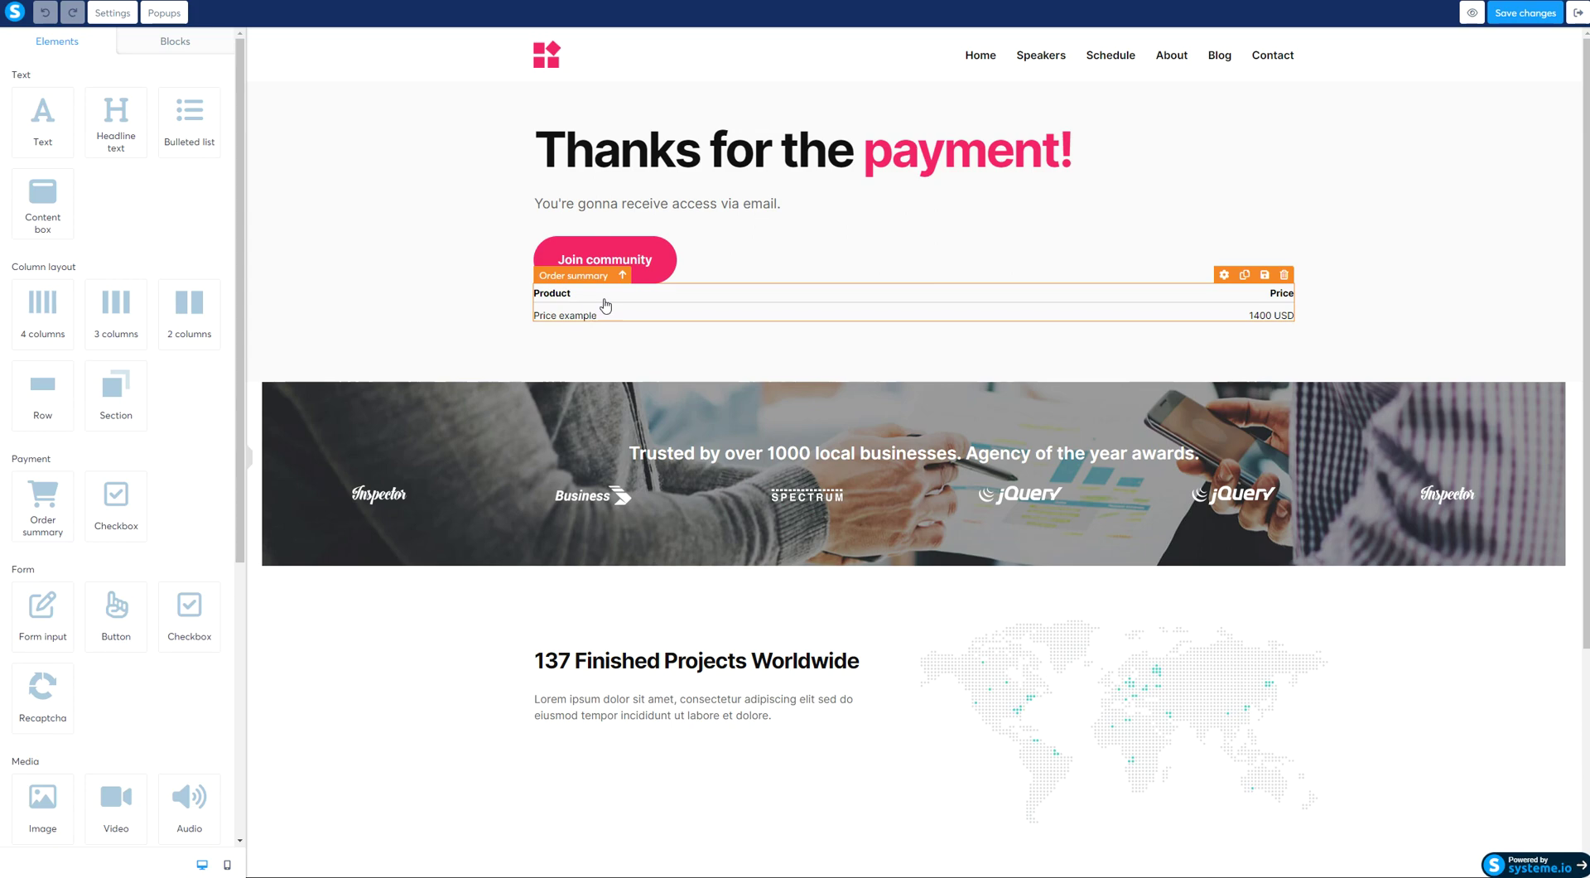
pyautogui.click(1578, 12)
pyautogui.click(133, 180)
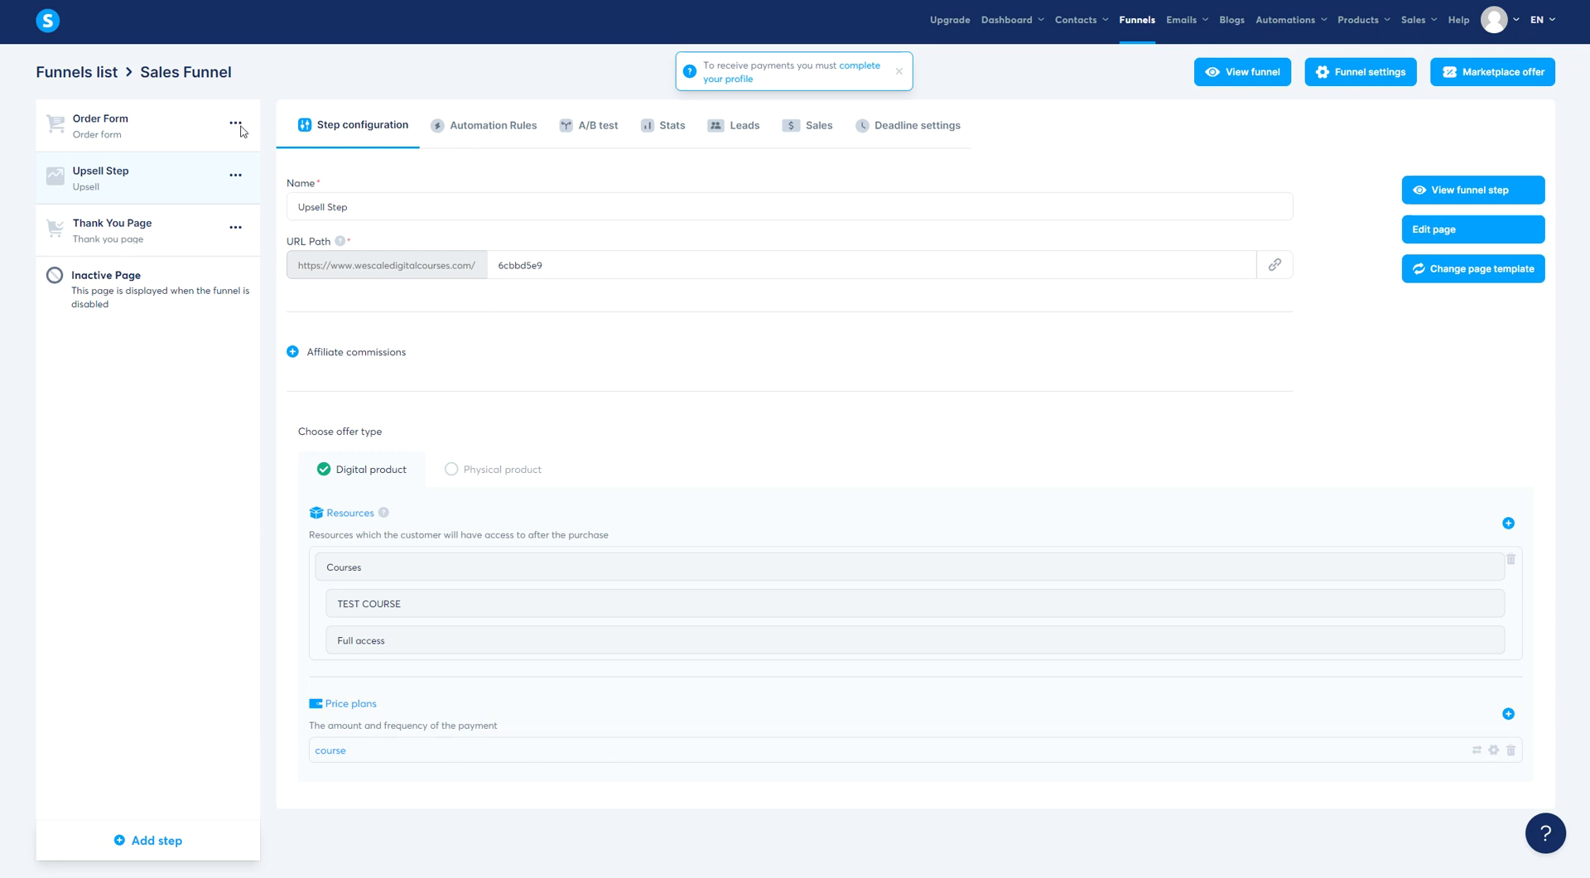
# Step: Check the Order Form step's automation rules, then return to the Upsell Step
pyautogui.click(133, 125)
pyautogui.click(495, 129)
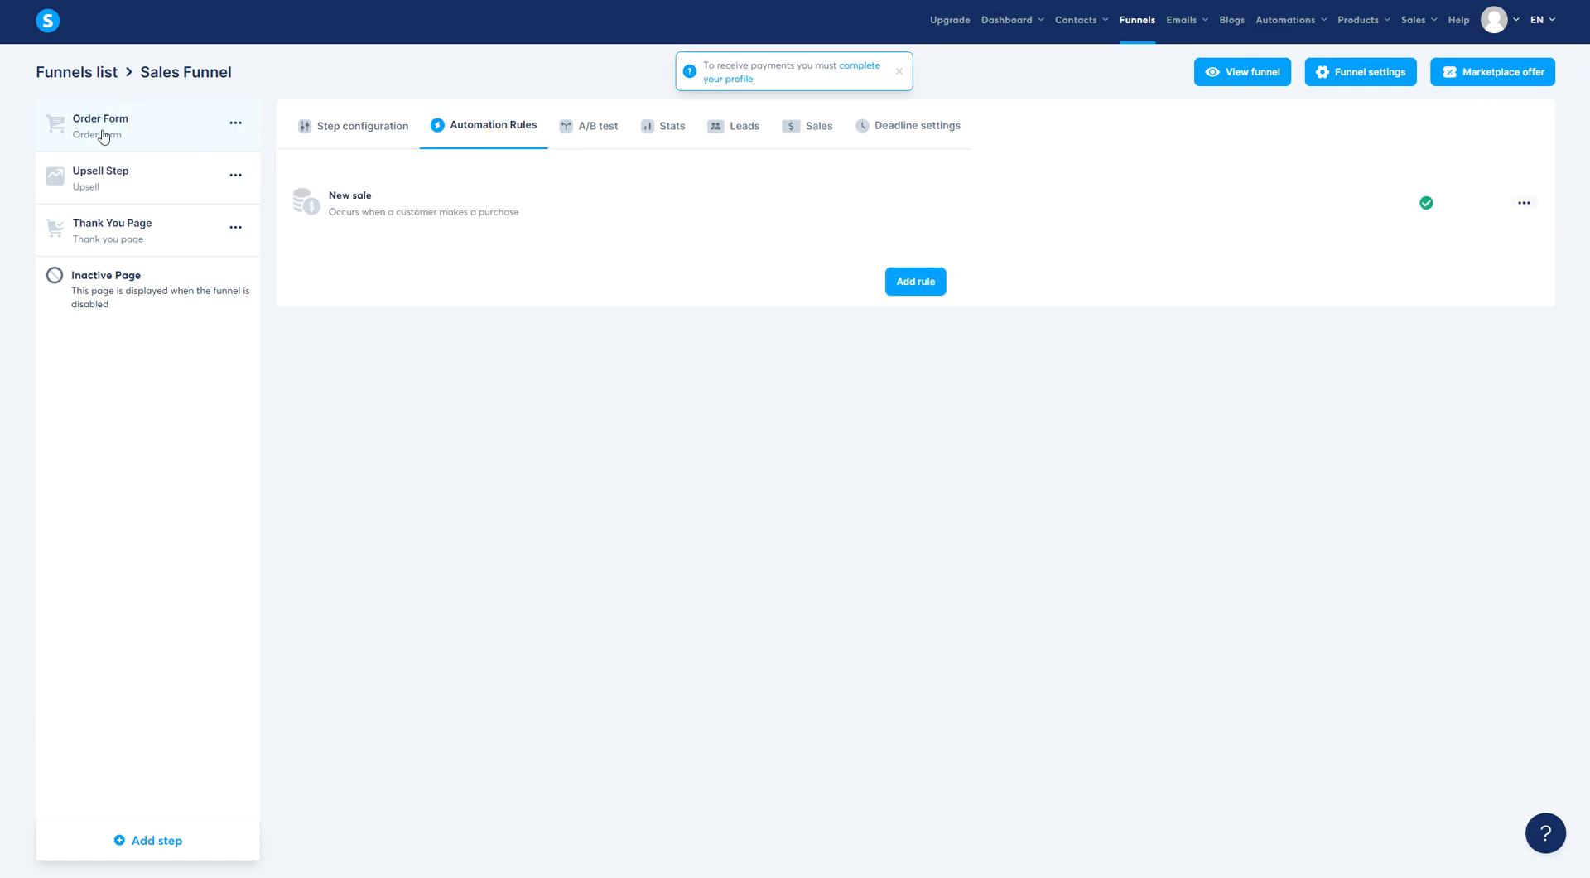
pyautogui.click(107, 176)
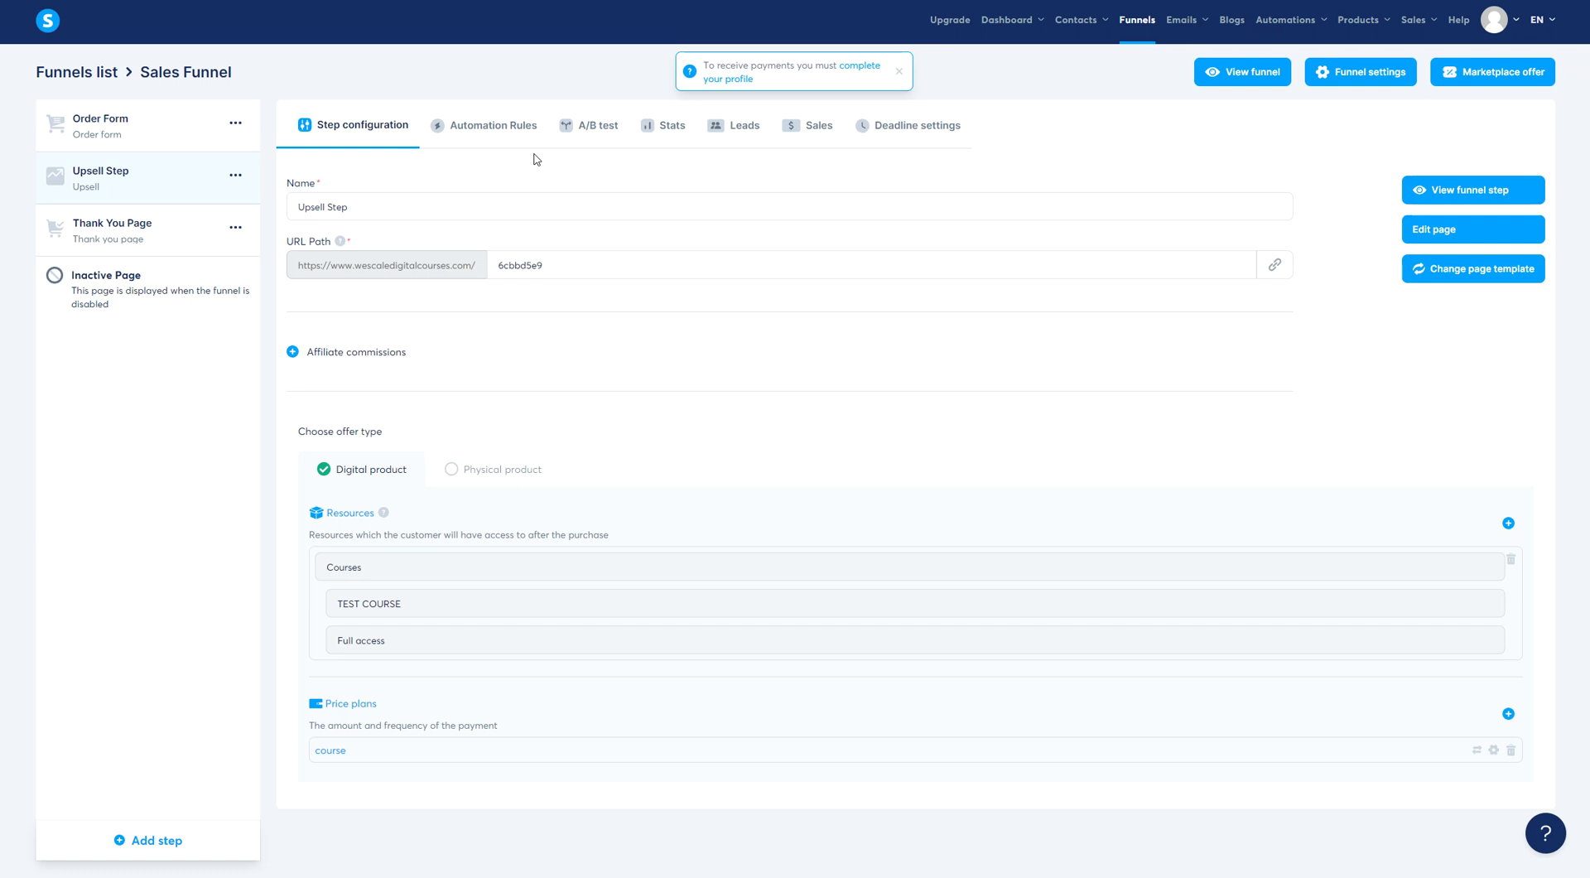
pyautogui.click(120, 128)
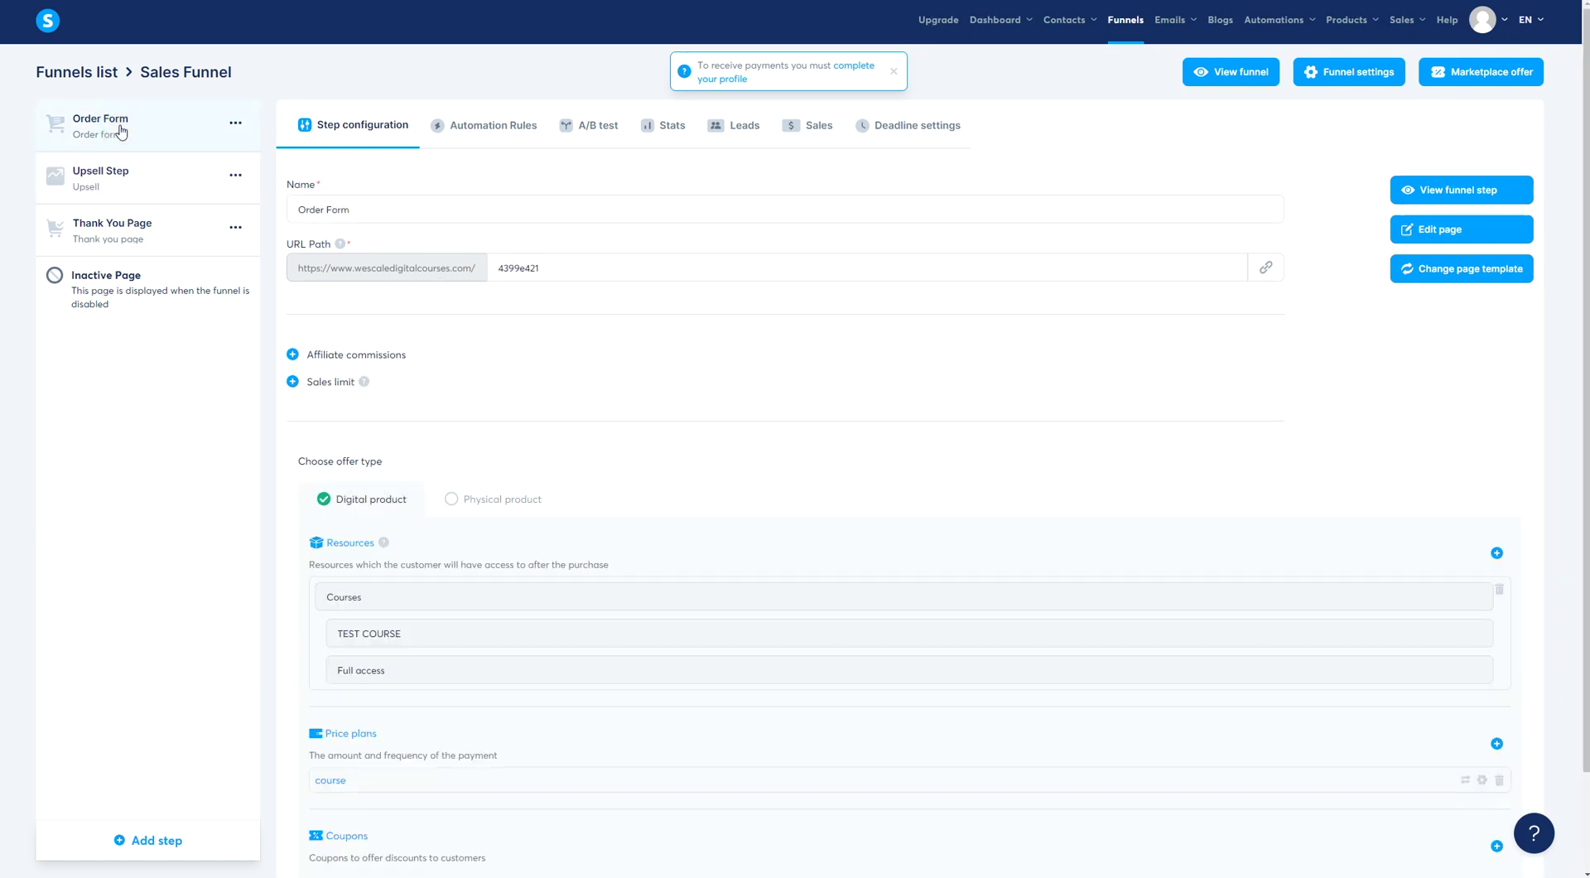
pyautogui.click(120, 178)
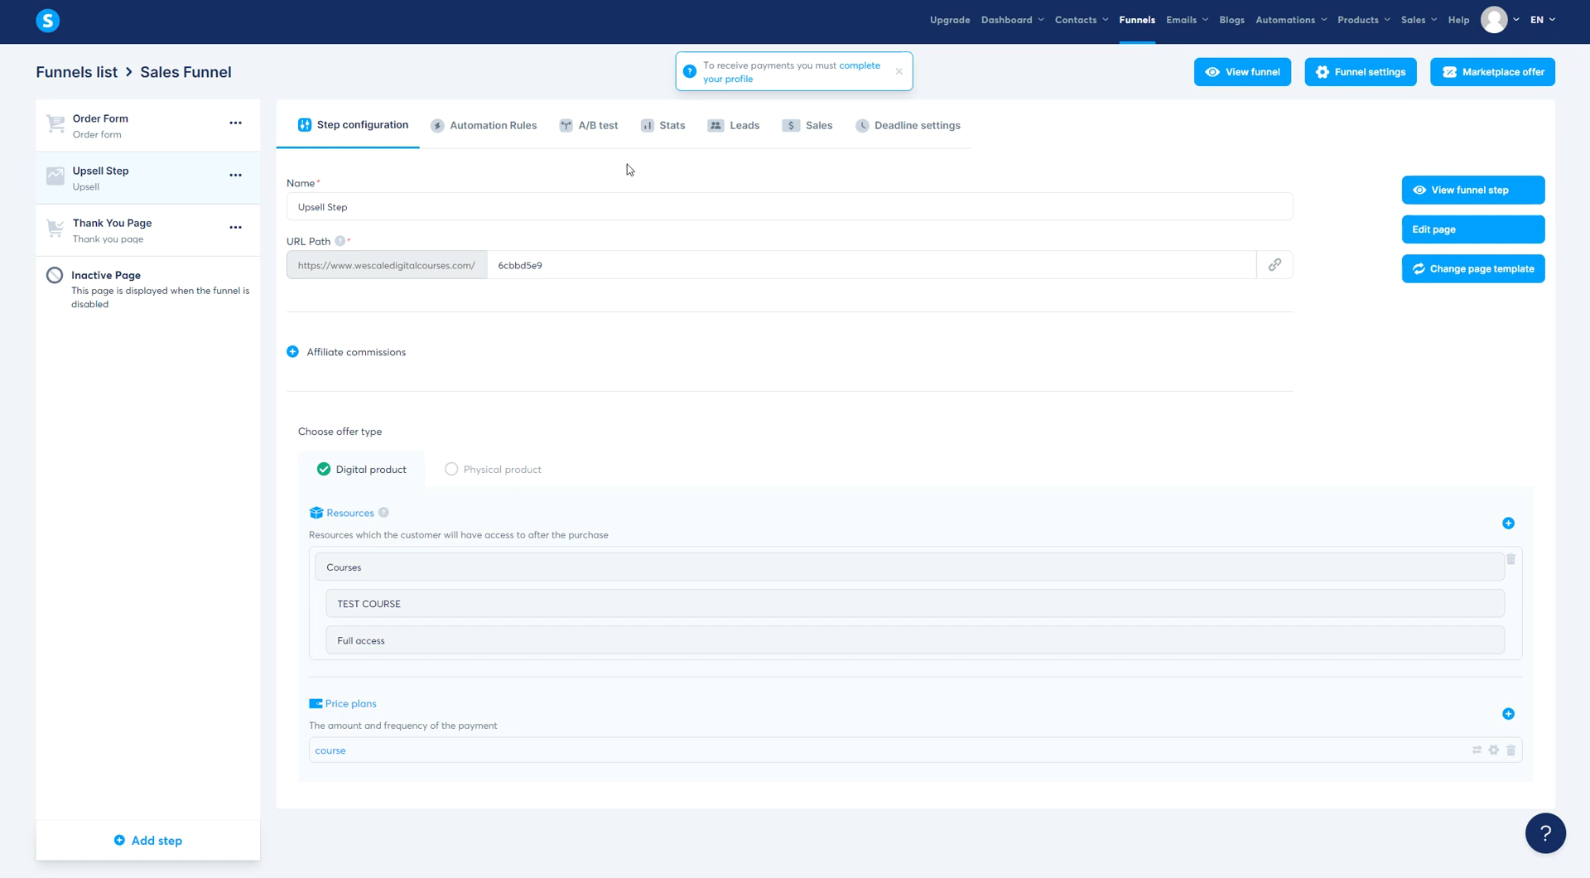
# Step: Try adding a New sale automation rule to the Upsell Step; the plan limit blocks it, leaving no rules
pyautogui.click(900, 71)
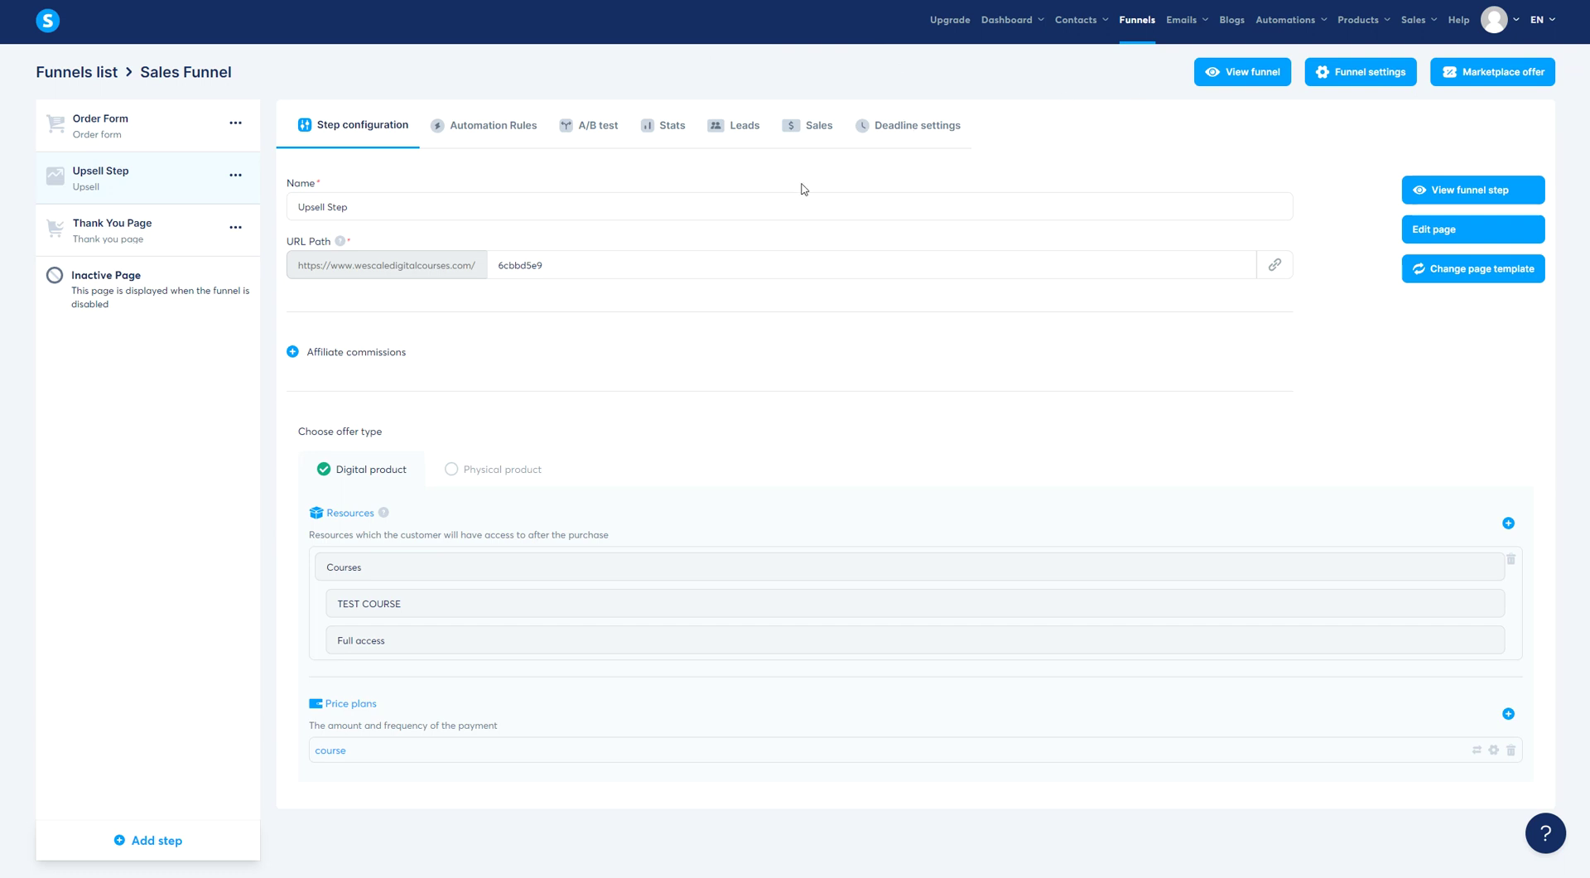
pyautogui.click(487, 126)
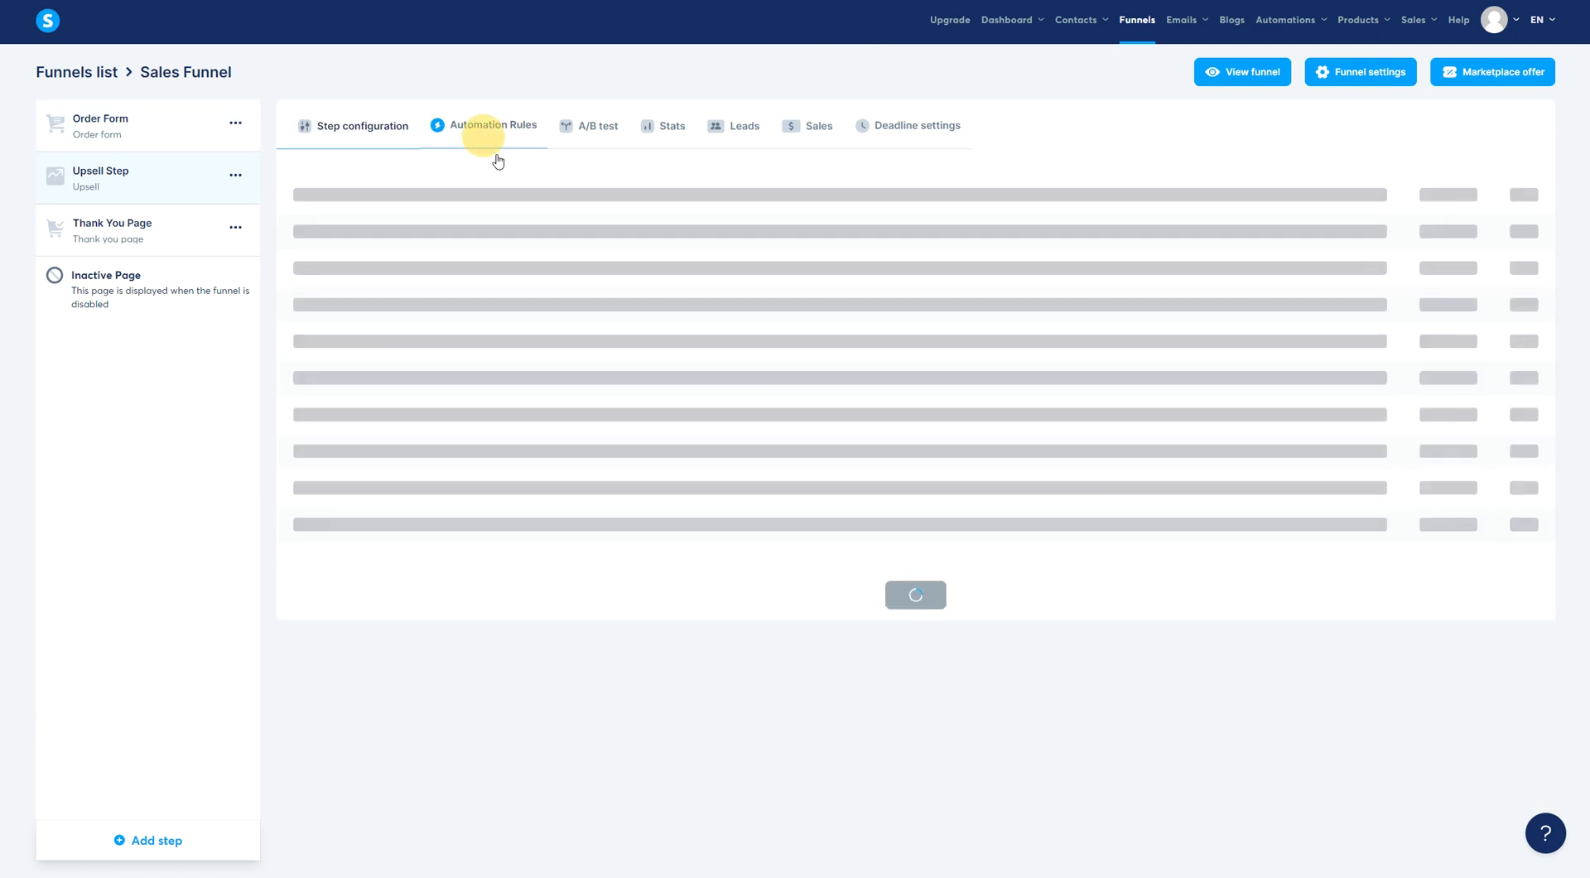
pyautogui.click(916, 498)
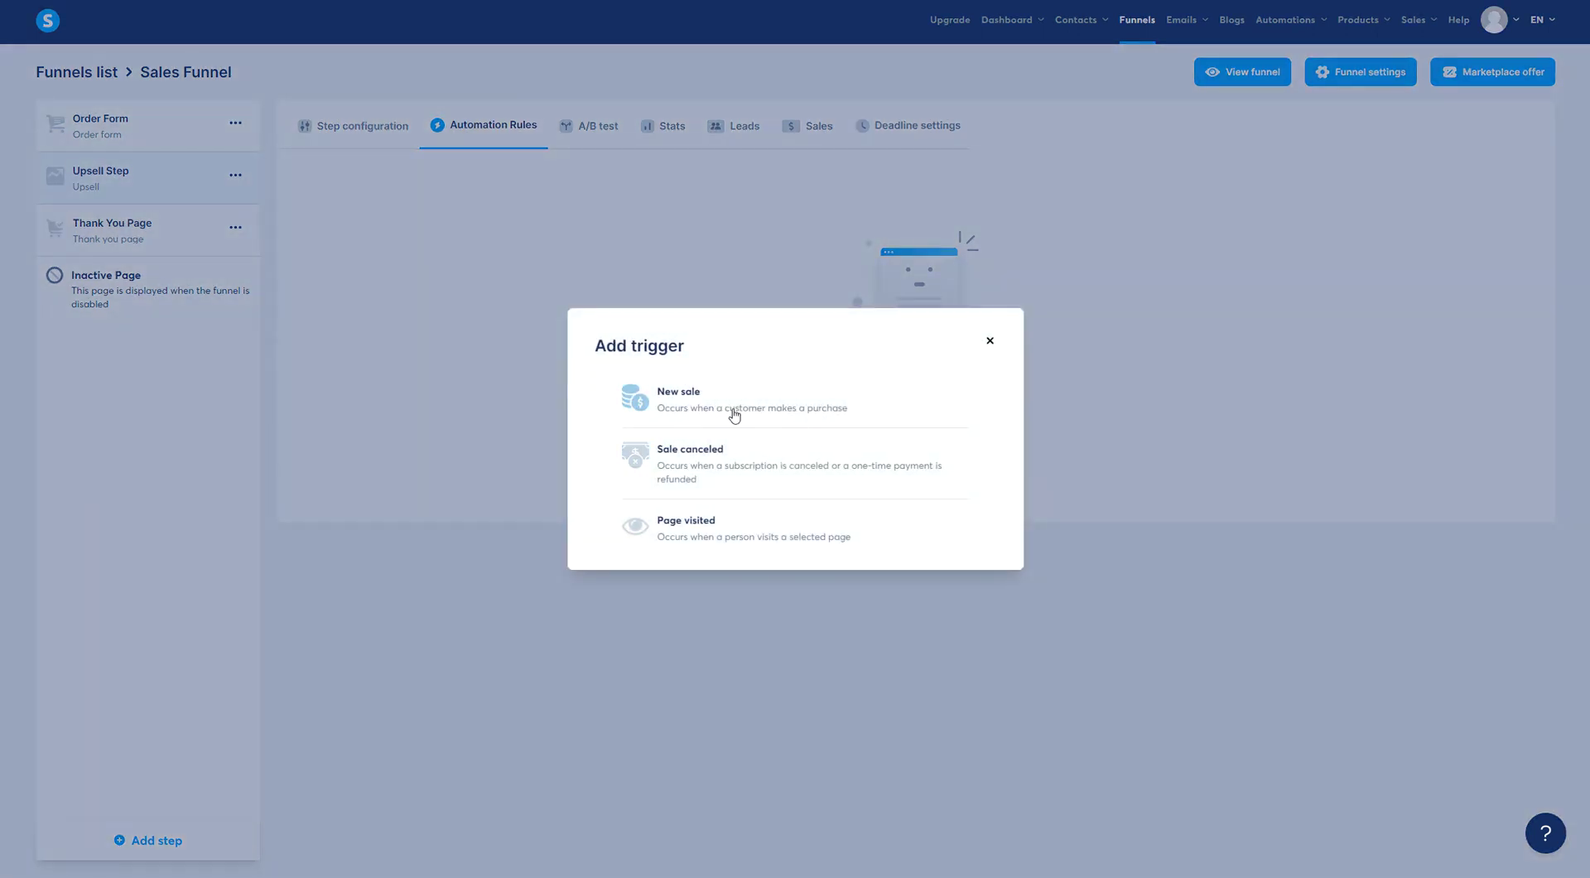
pyautogui.click(700, 410)
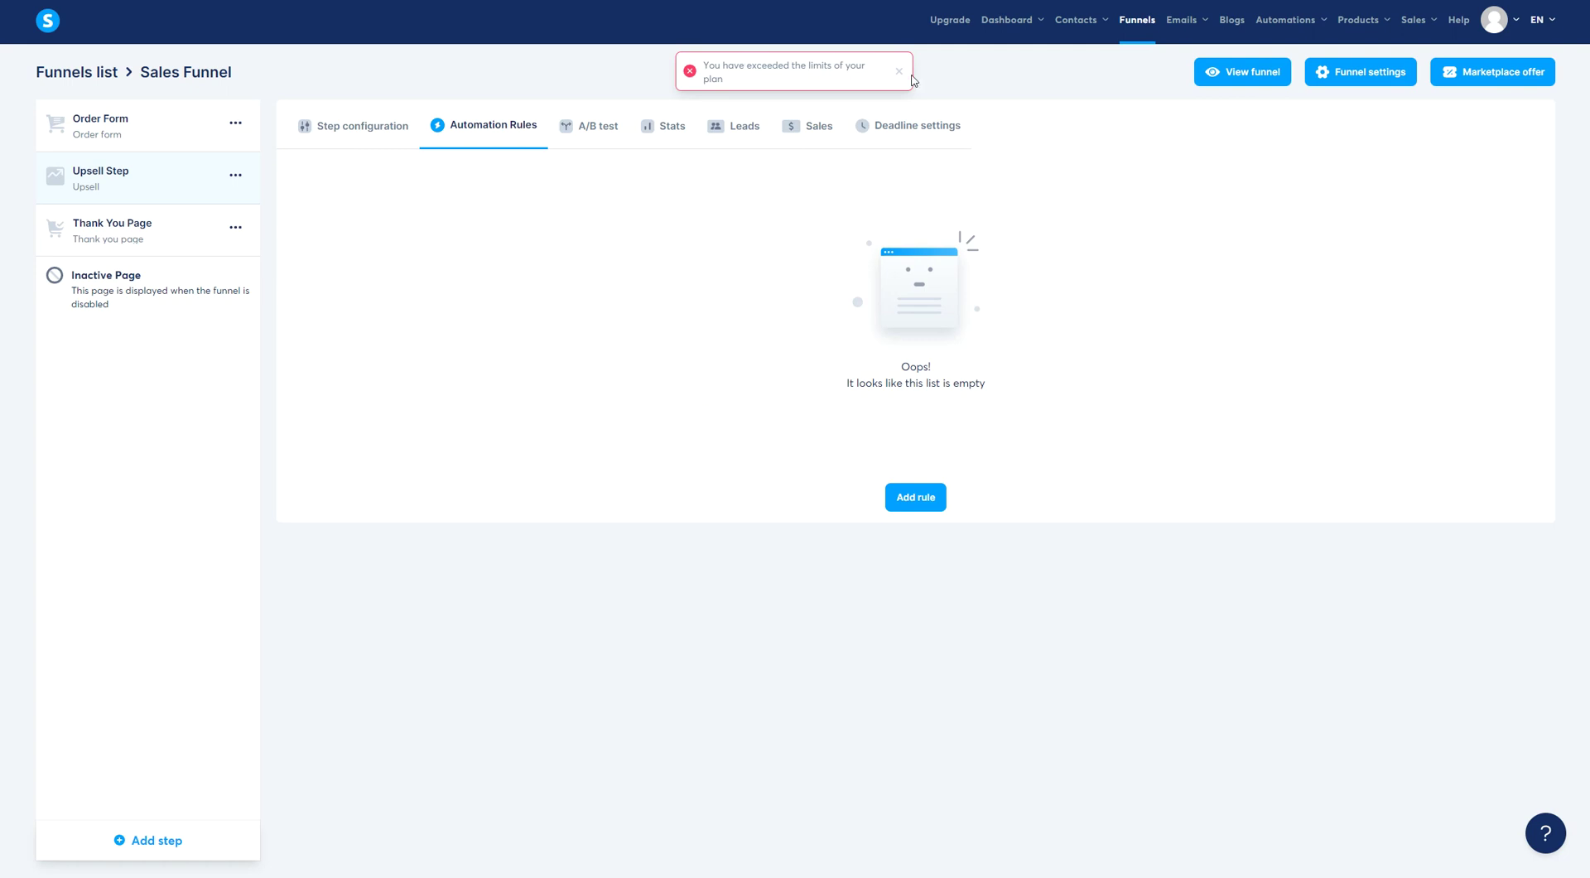
pyautogui.moveTo(765, 66); pyautogui.dragTo(894, 76)
pyautogui.click(910, 500)
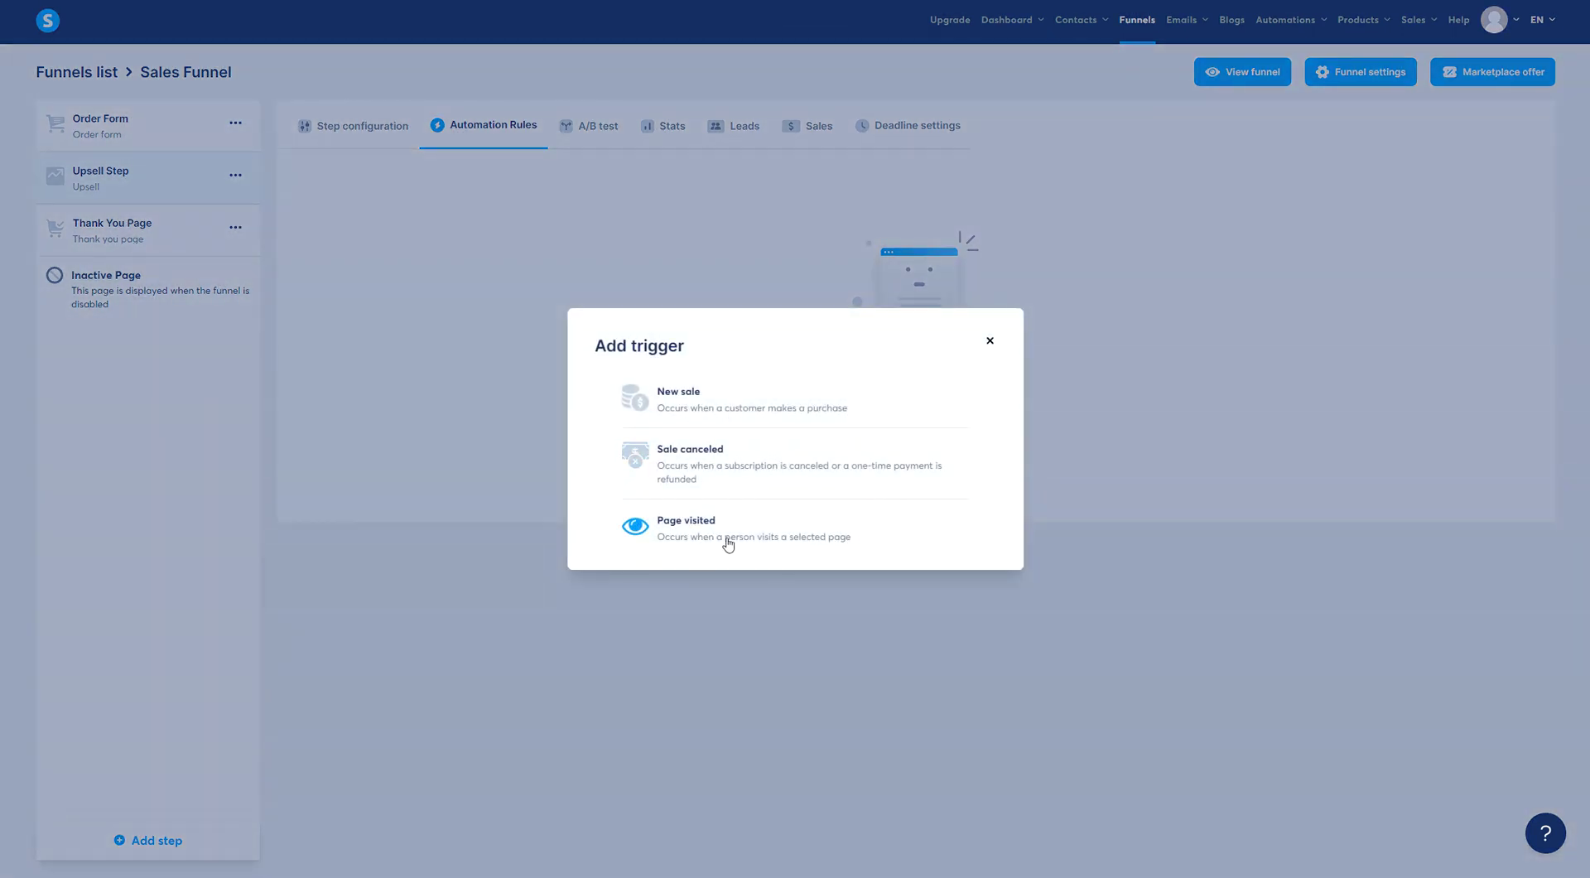
pyautogui.click(990, 340)
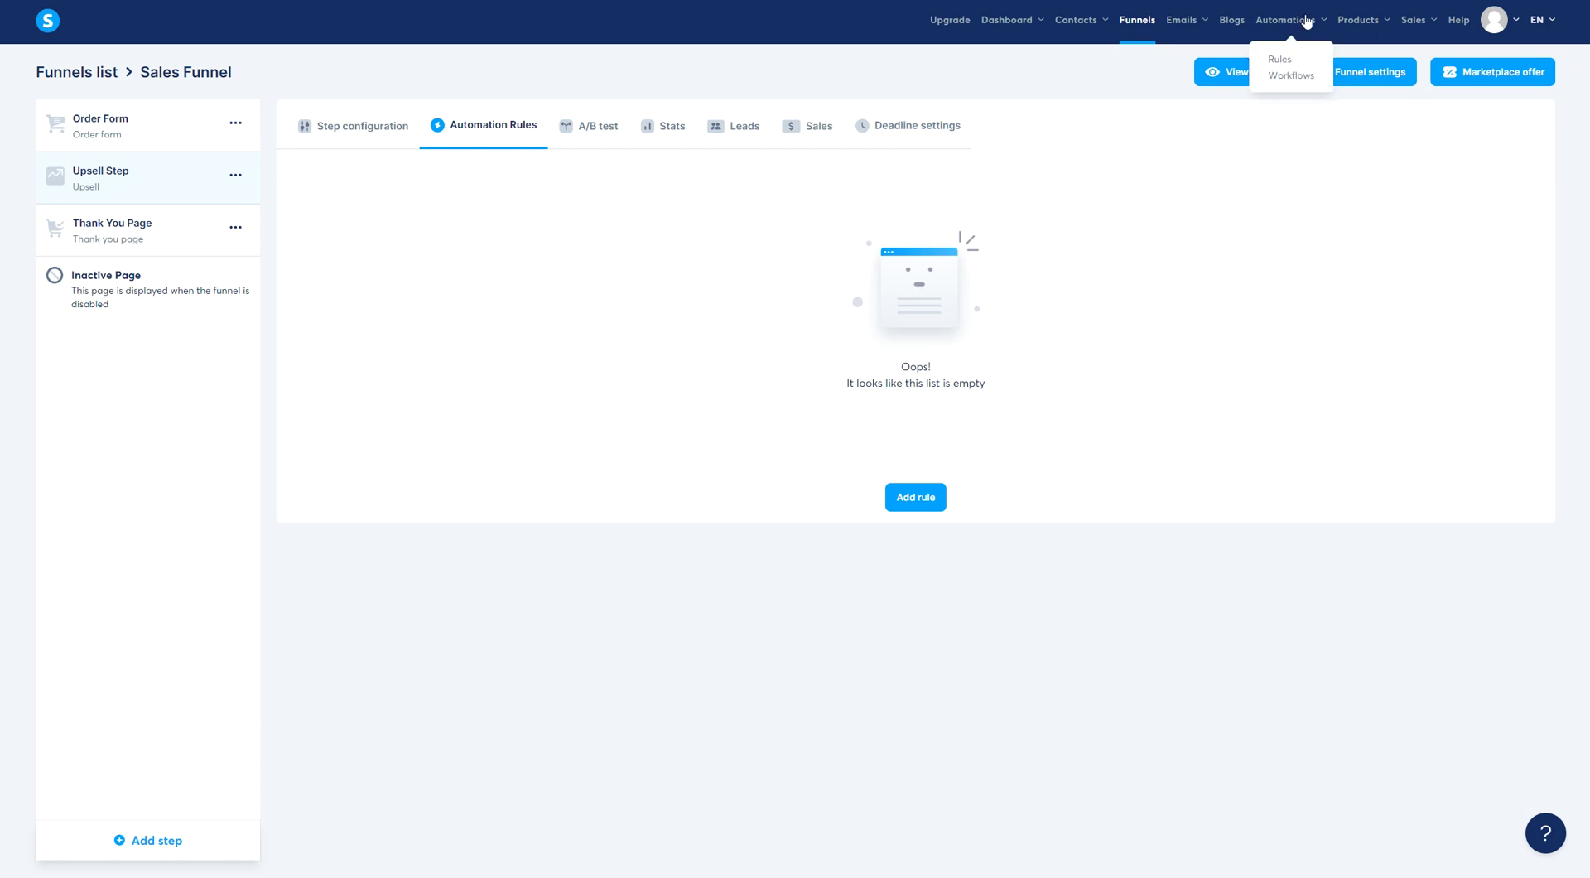
# Step: Show the Order Form step's configuration with TEST COURSE full access and the course price plan
pyautogui.click(361, 130)
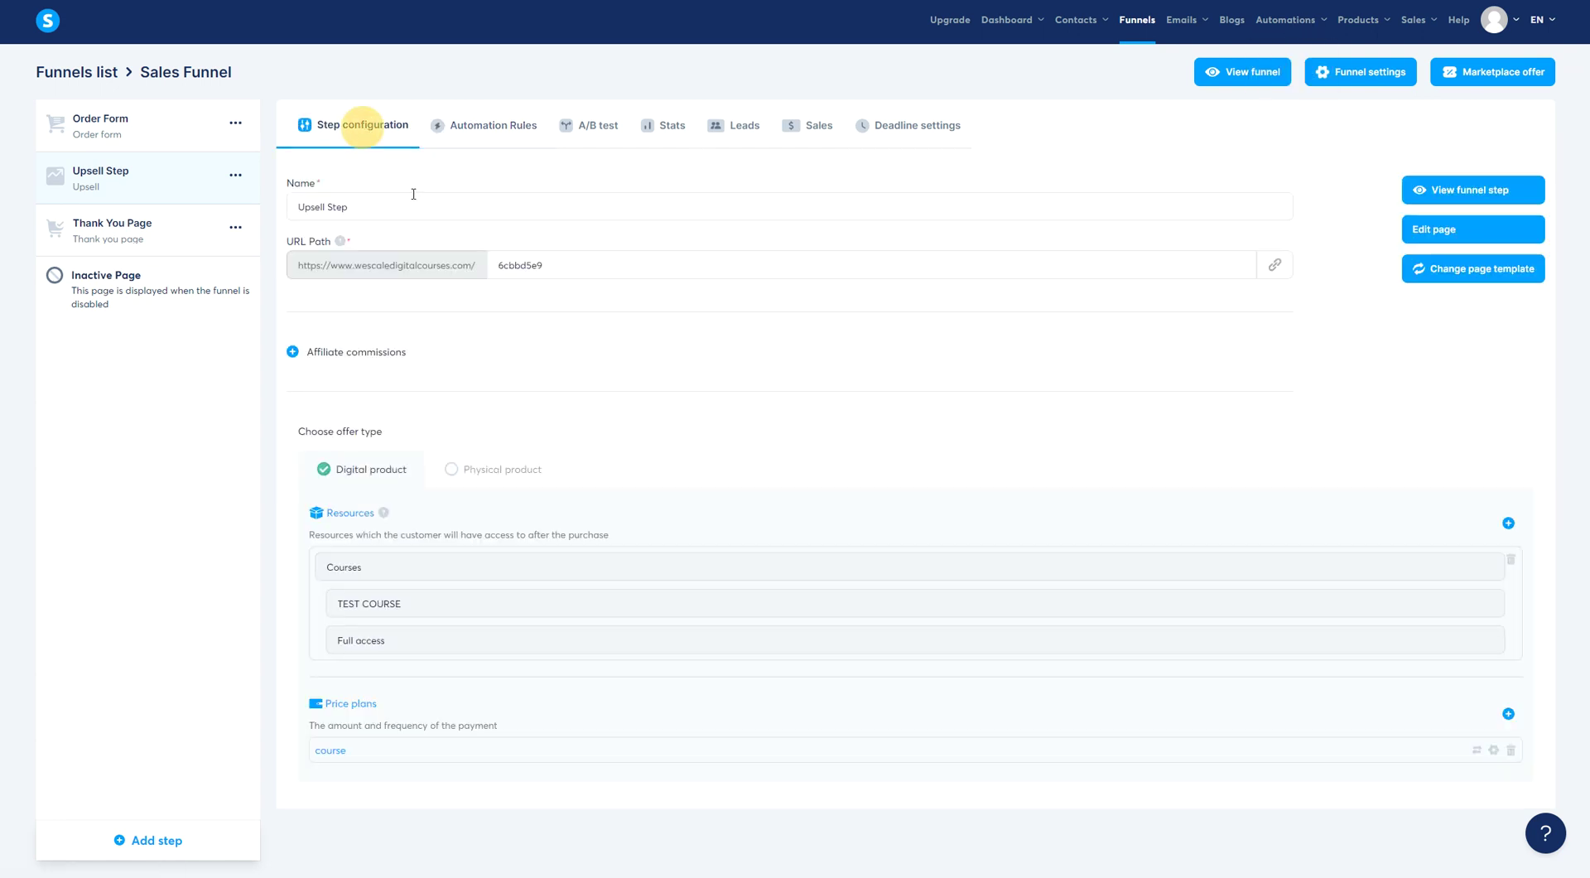
pyautogui.click(135, 136)
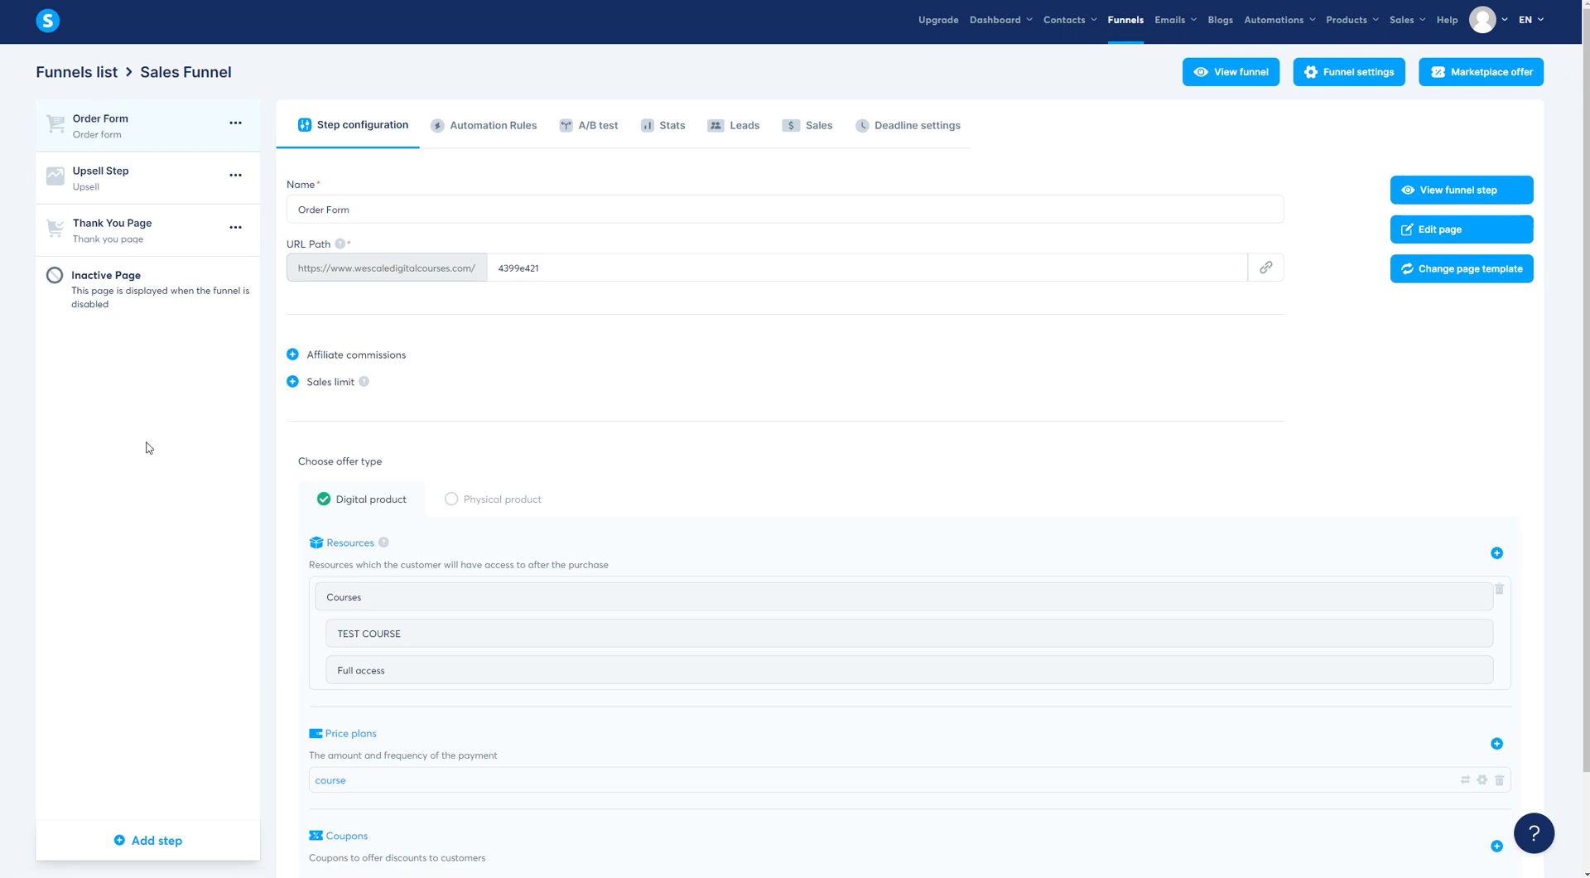